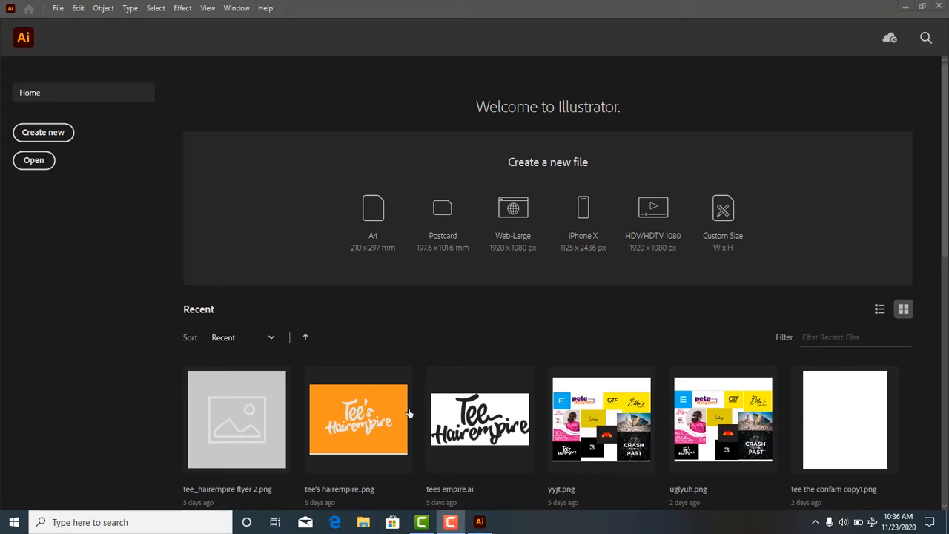
scroll(340, 434, "down", 3)
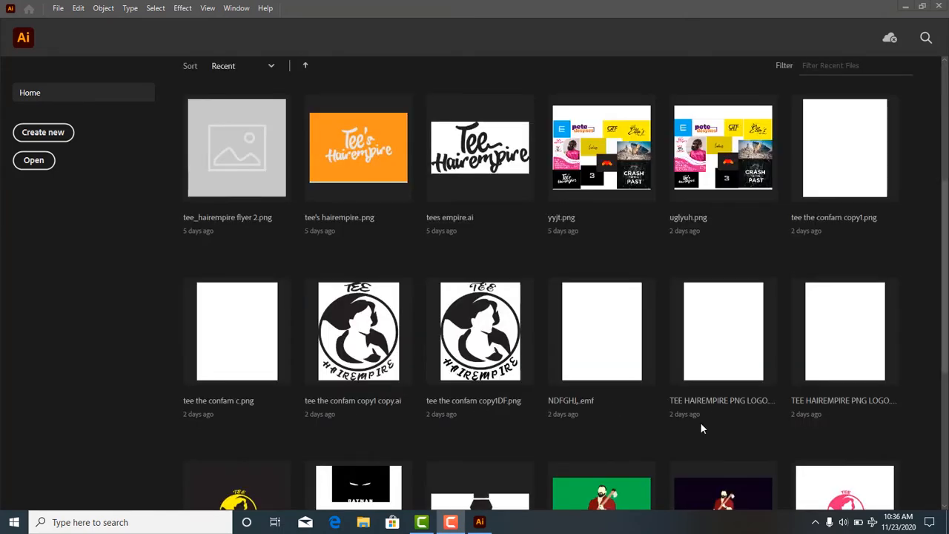
scroll(683, 426, "down", 4)
scroll(631, 419, "up", 7)
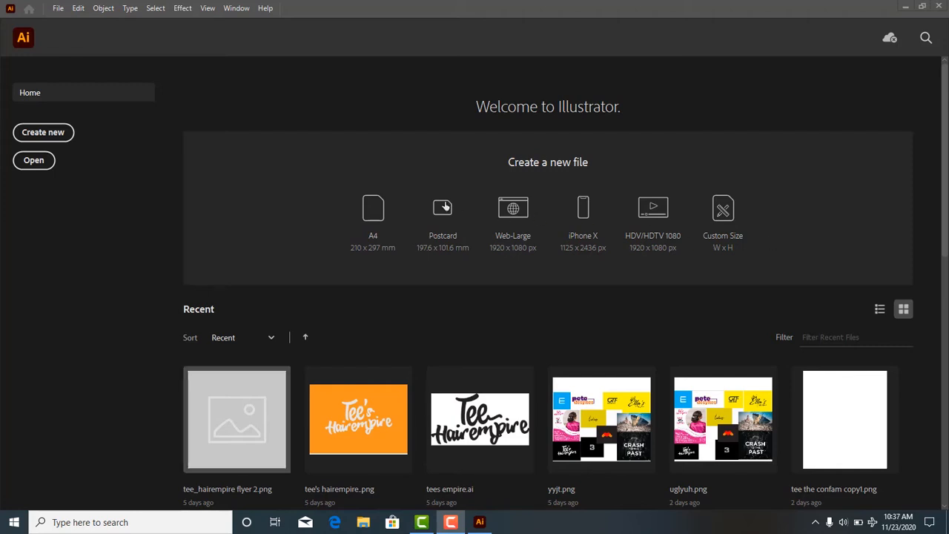
- Start a new document from the recent A4 preset and name it "tutorial"
left_click(61, 137)
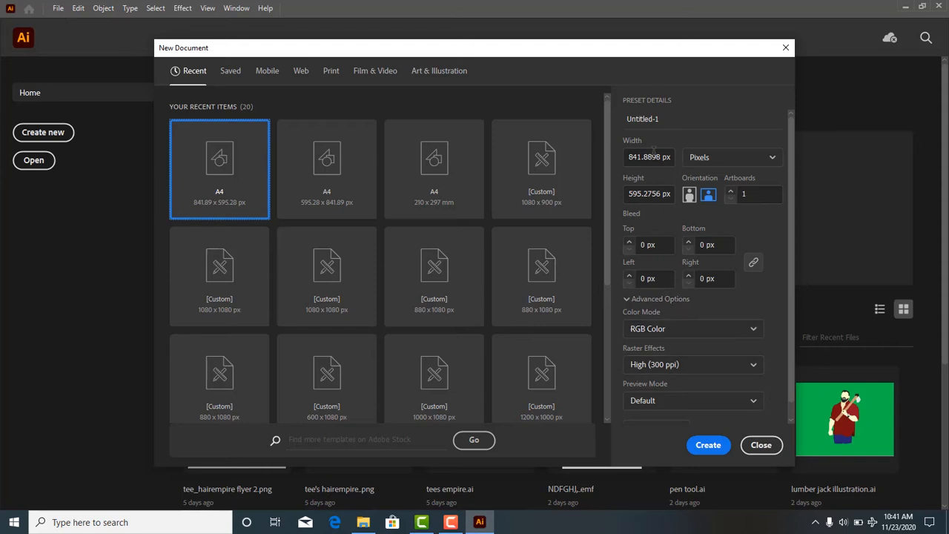
left_click(658, 118)
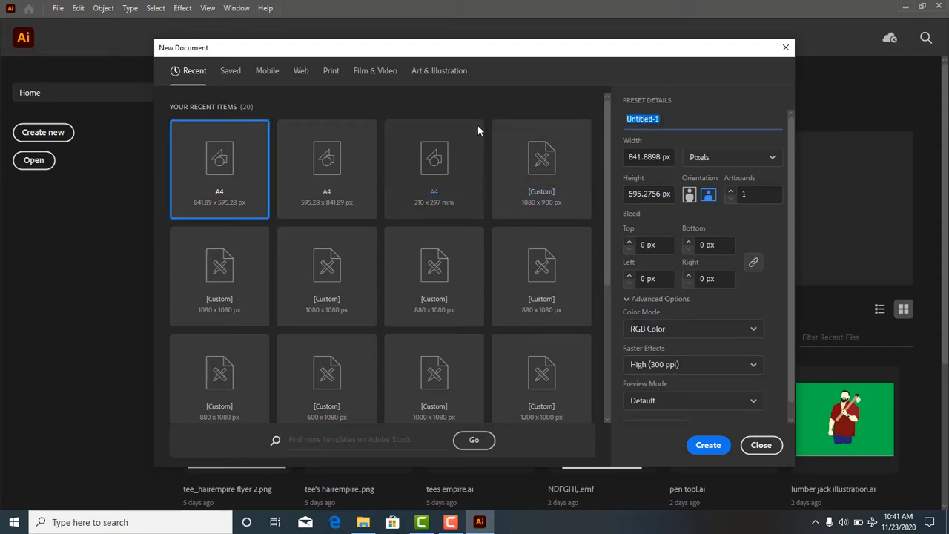
key("BackSpace")
type("tu")
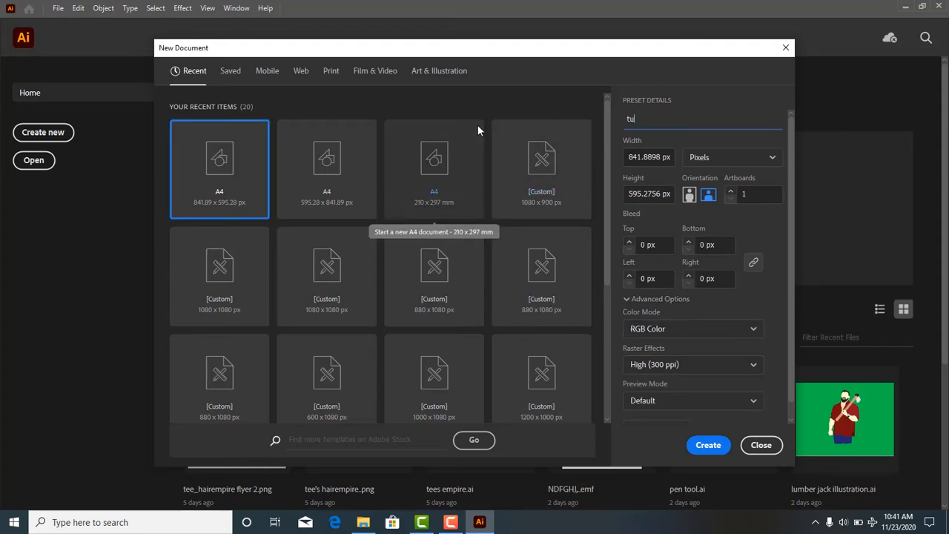
type("torial")
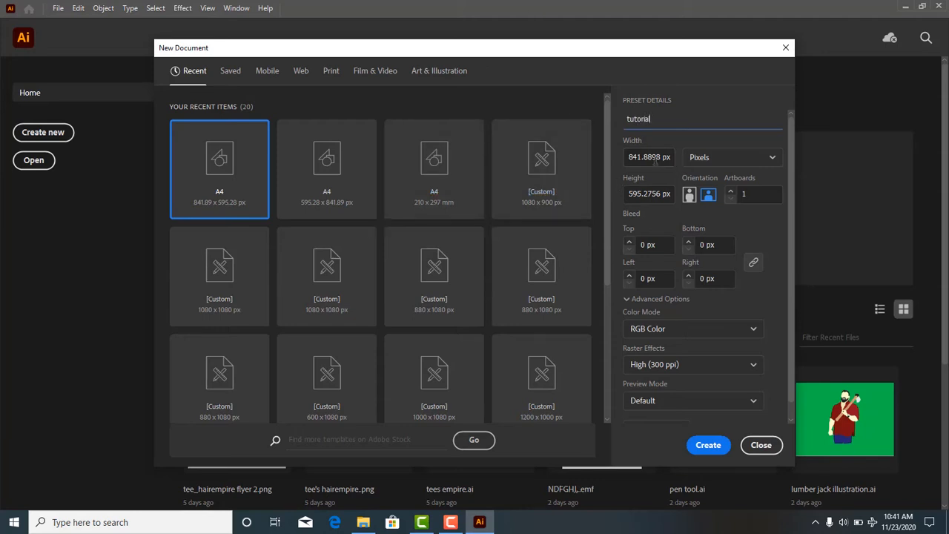
- Keep the units in pixels, choose landscape orientation, and create the document
left_click(719, 160)
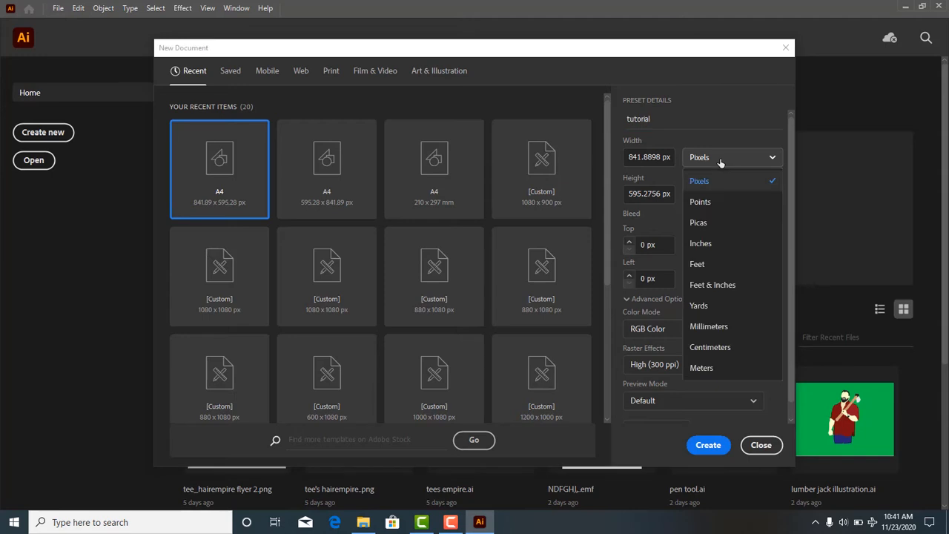
left_click(718, 158)
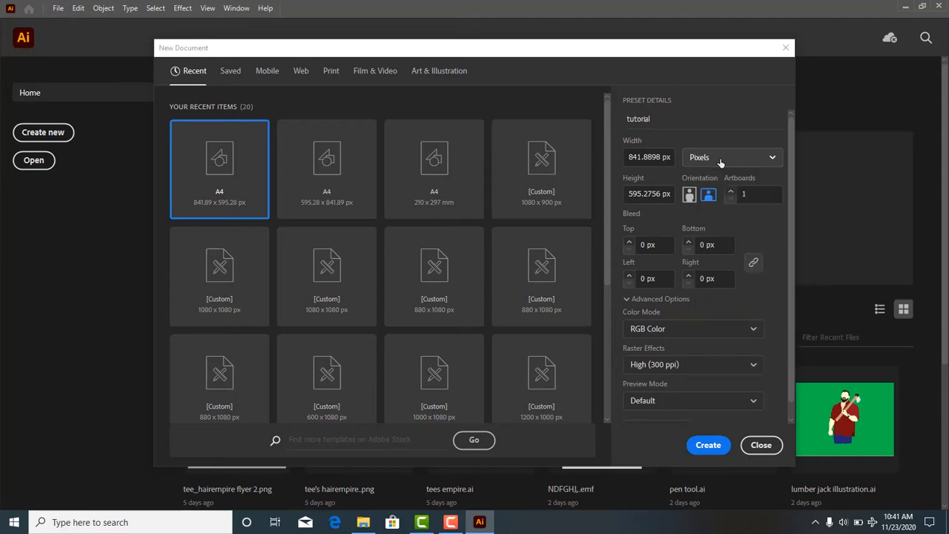
left_click(689, 195)
left_click(708, 196)
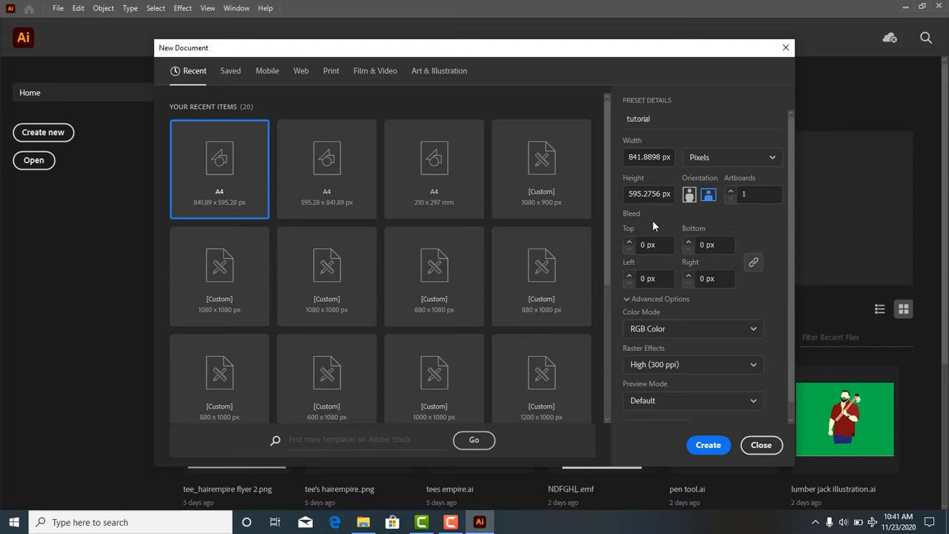
scroll(728, 375, "down", 1)
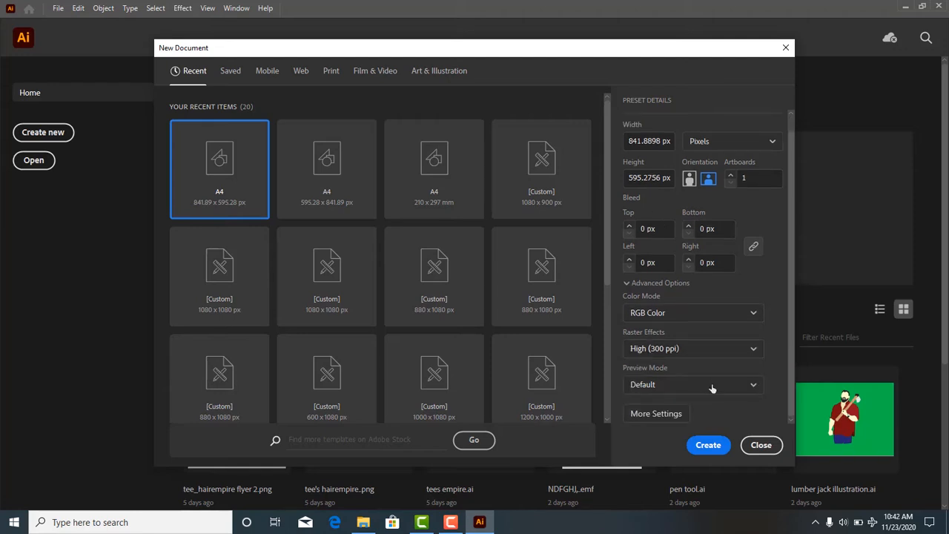
left_click(708, 445)
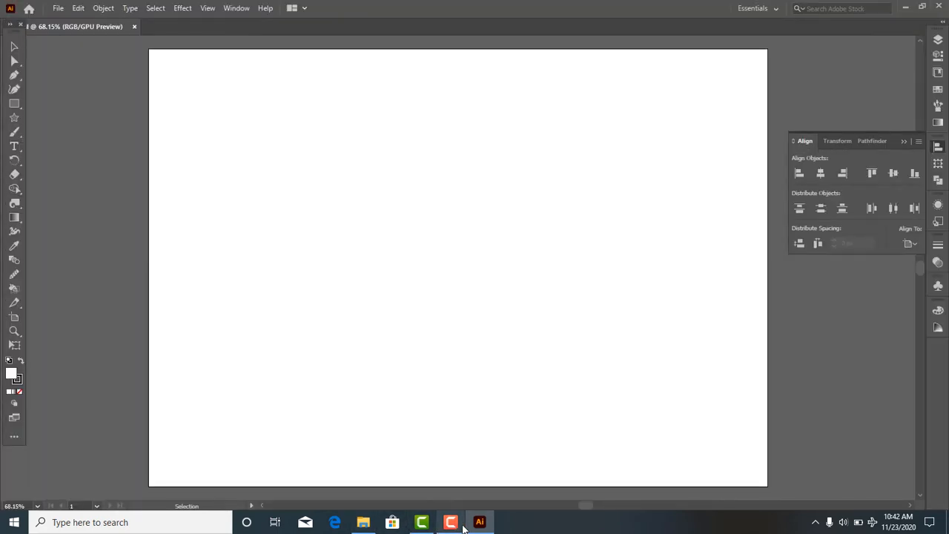
- Detach the Properties panel from the docked panel column and expand it
mouse_move(460, 523)
scroll(450, 143, "down", 3)
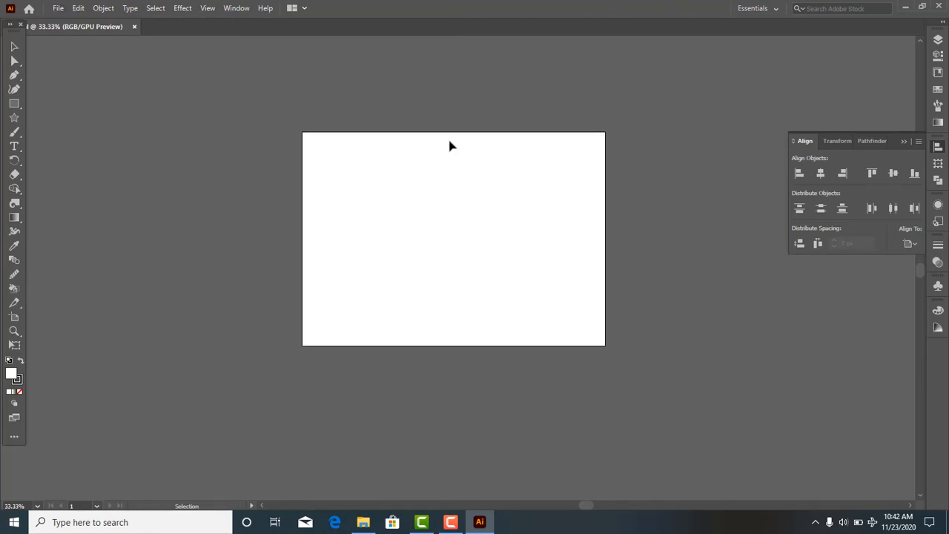
scroll(445, 153, "up", 1)
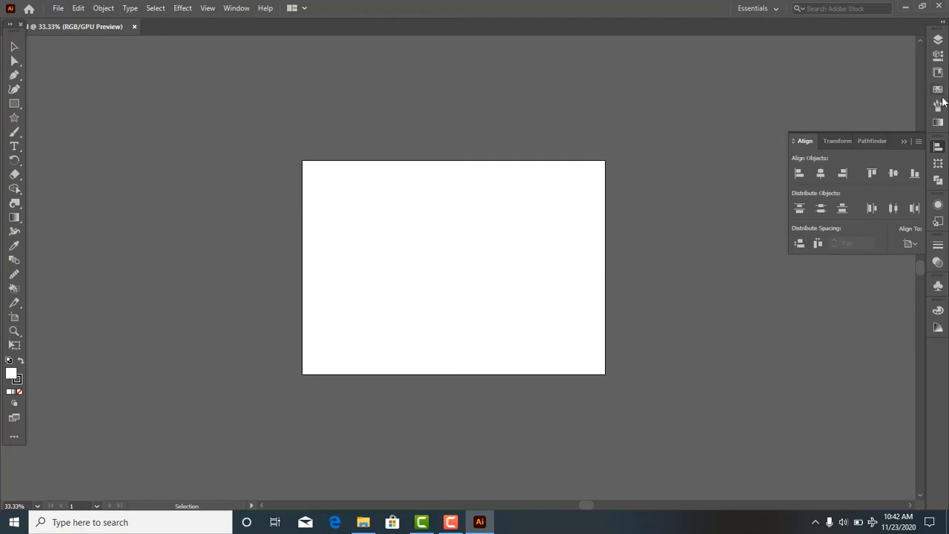
left_click_drag(937, 56, 933, 56)
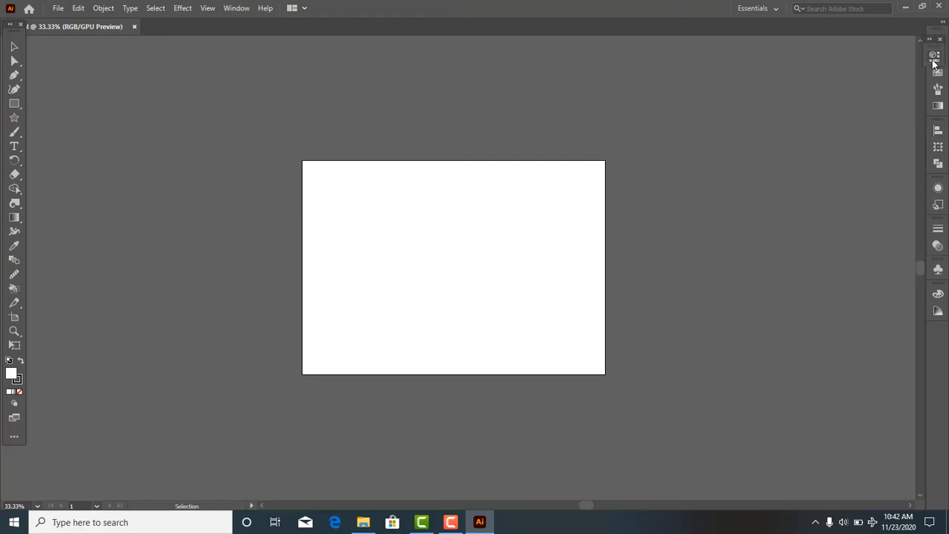
left_click(934, 59)
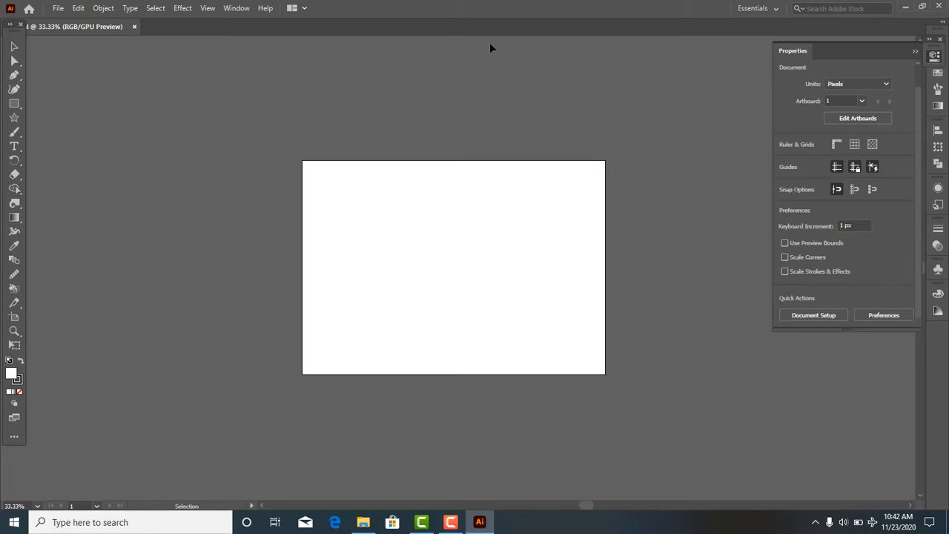
- Look through the list of available panels, show the Color panel, and collapse it again
left_click(237, 8)
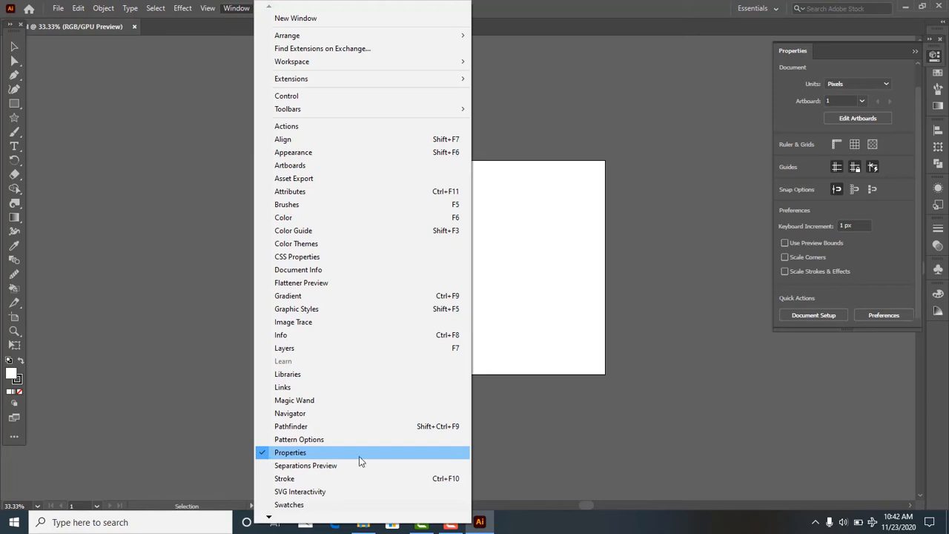
left_click(509, 445)
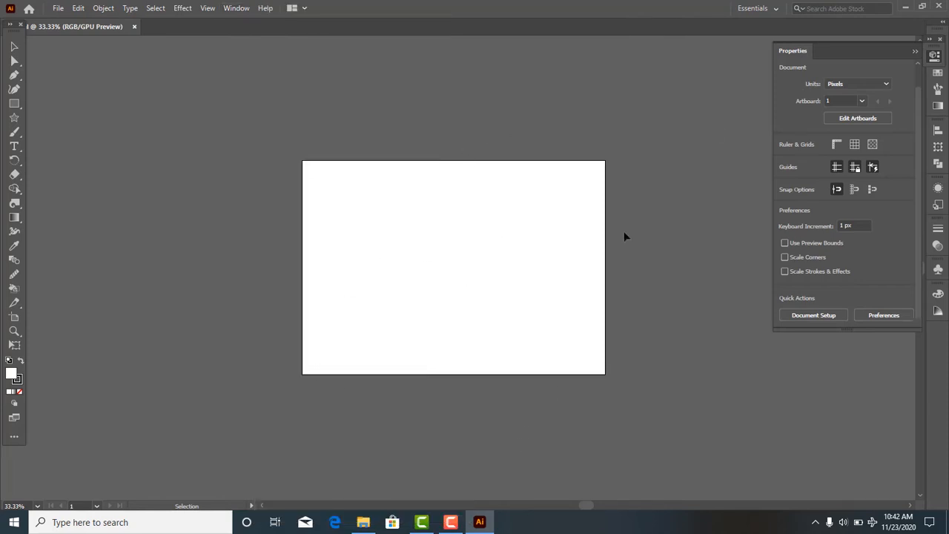
left_click(236, 8)
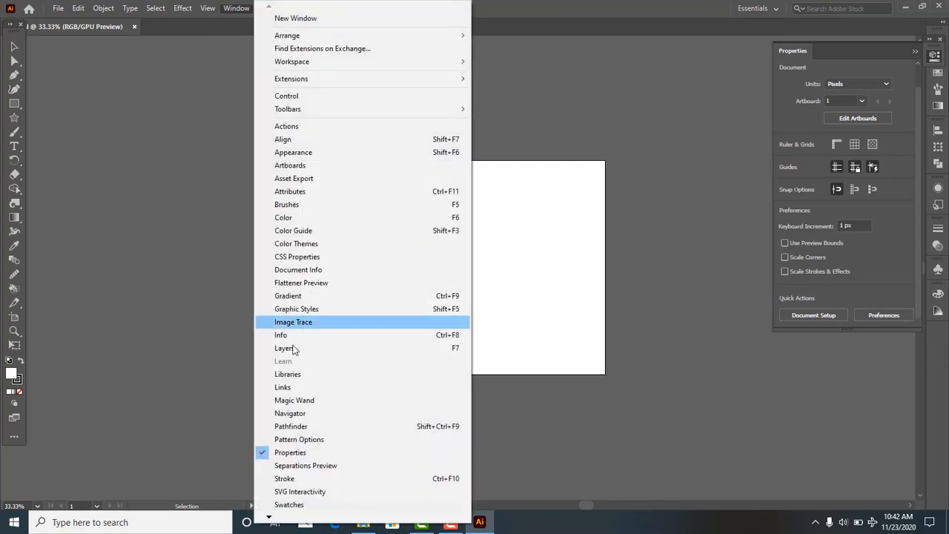
left_click(353, 220)
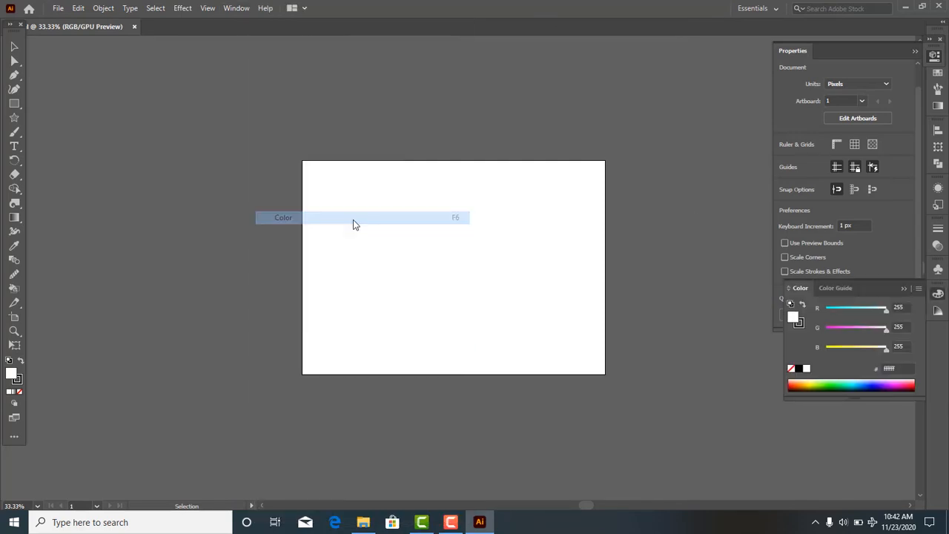
left_click(904, 288)
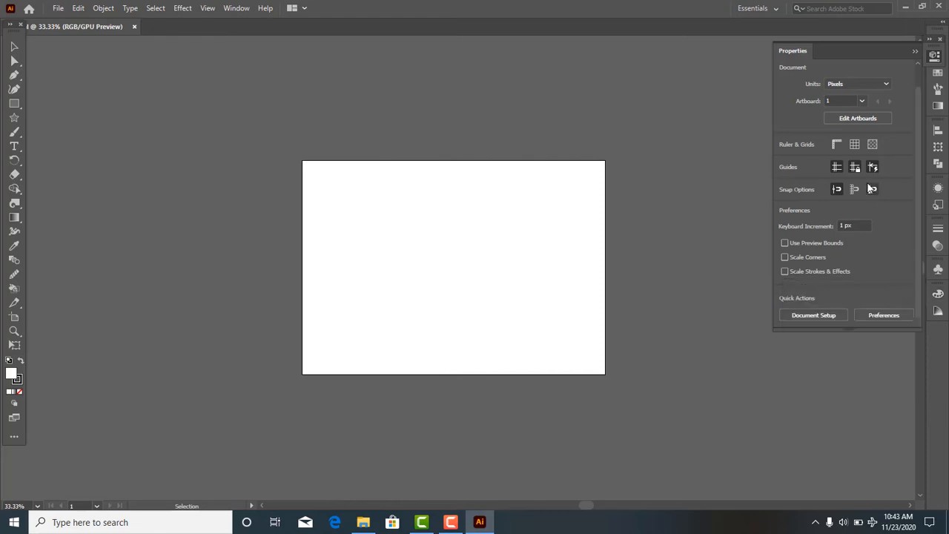
- Open the document setup, try Points as the unit, and set the units back to Pixels
left_click(823, 315)
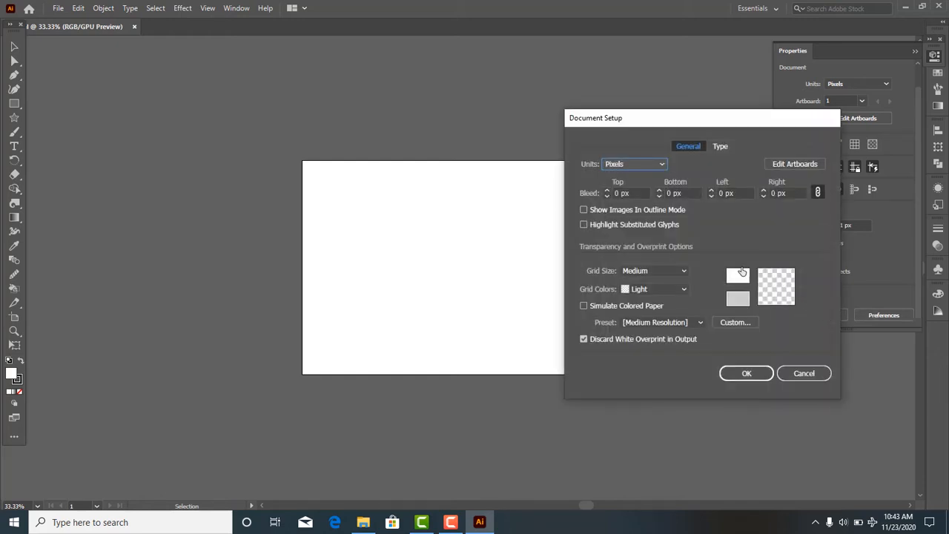
left_click_drag(757, 126, 822, 119)
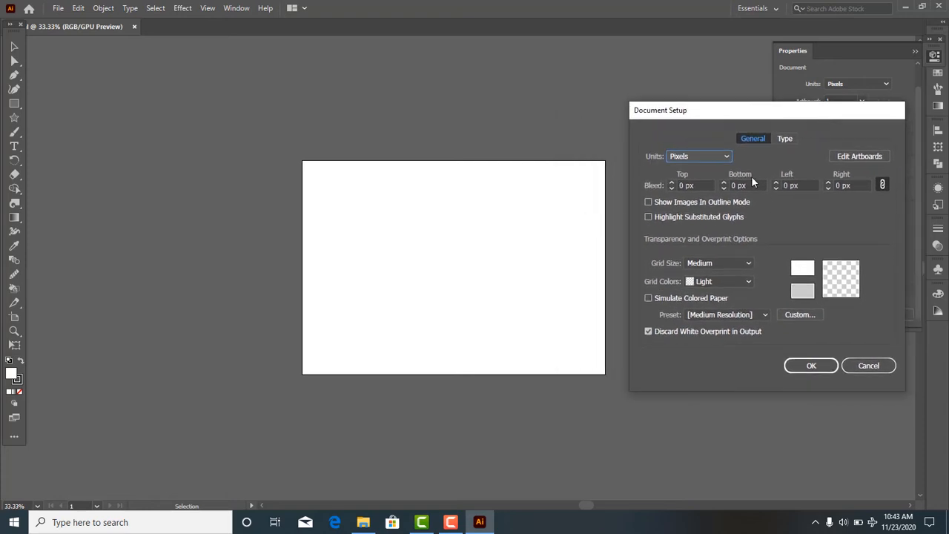
left_click(728, 156)
left_click(728, 156)
left_click(723, 158)
left_click(710, 170)
left_click(715, 154)
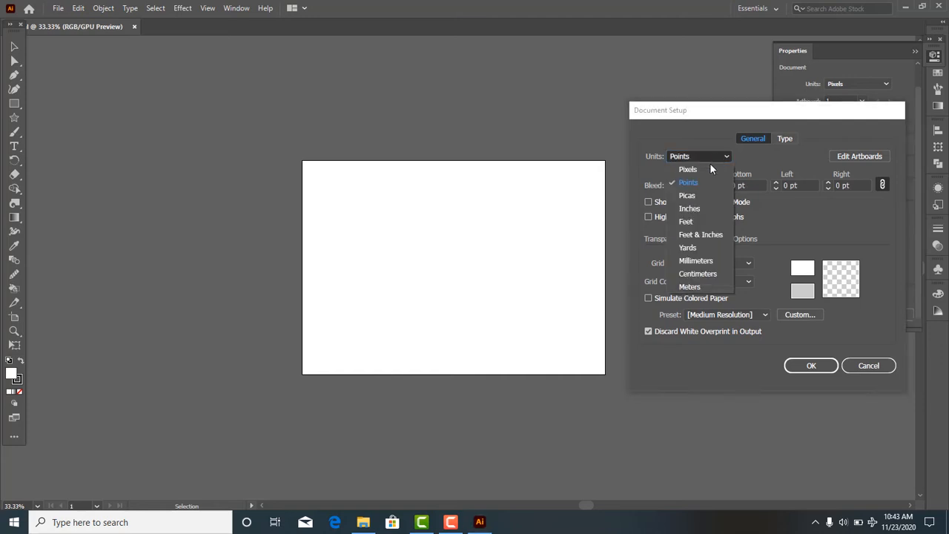
left_click(707, 167)
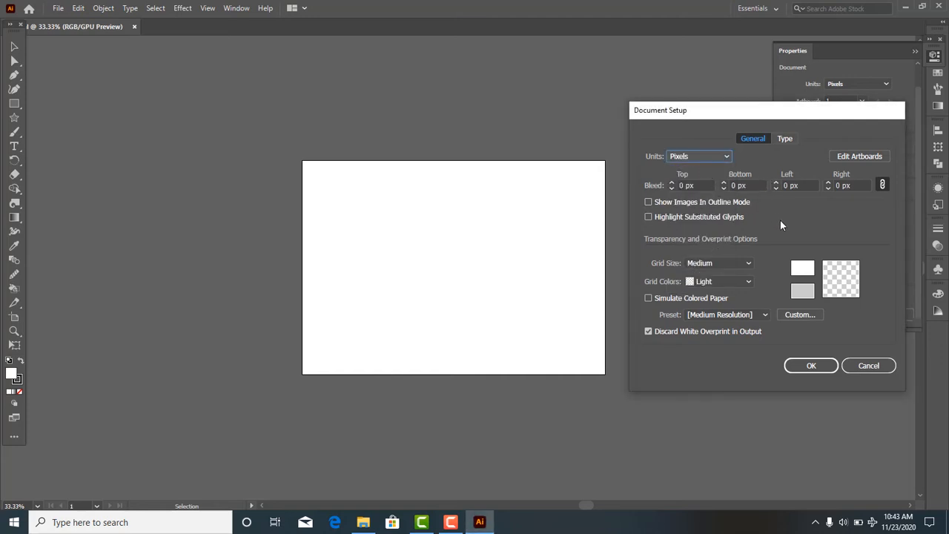
- Enter artboard editing, draw a second artboard about 620 × 866 px beside the first, and delete it
left_click(860, 157)
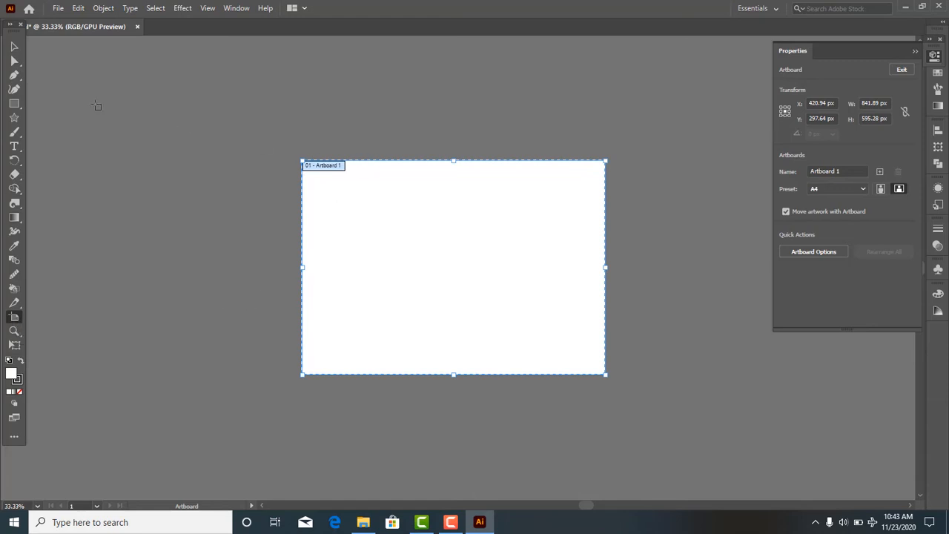
left_click_drag(64, 100, 285, 412)
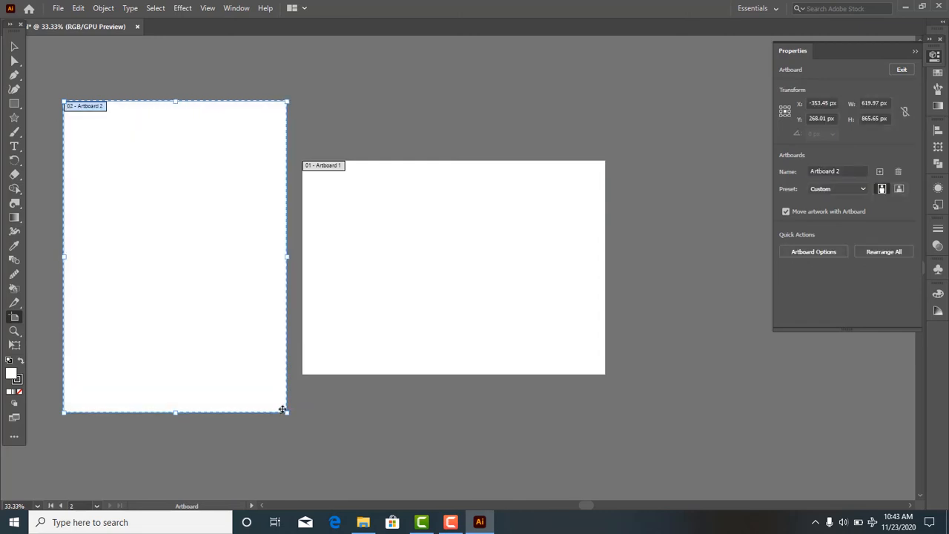
key("Delete")
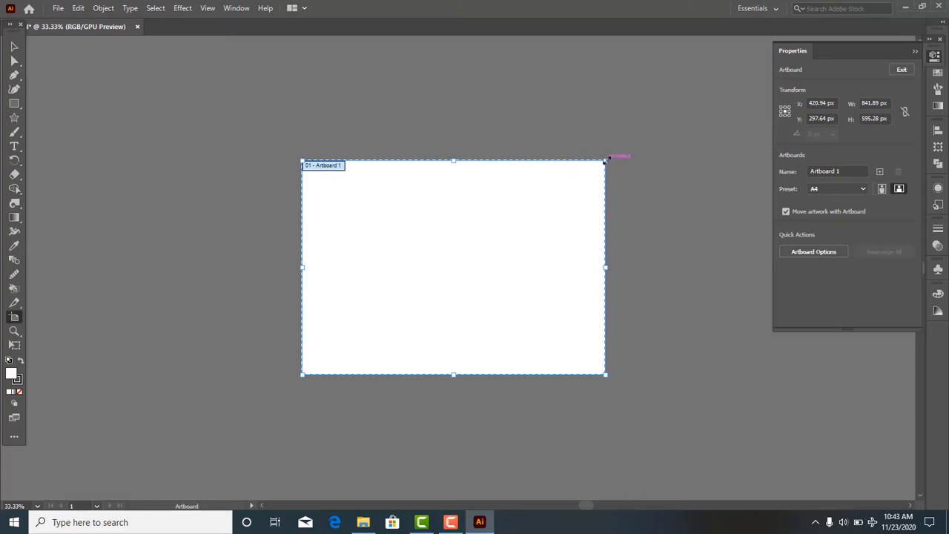
- Try resizing the remaining artboard from its upper-right corner, and leave artboard editing
left_click_drag(606, 159, 606, 159)
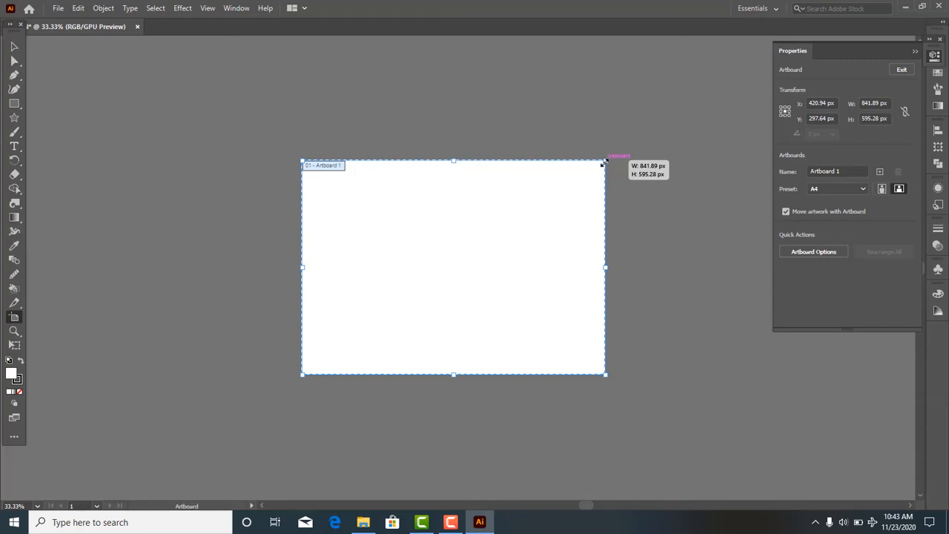
mouse_move(604, 161)
left_mouse_down()
mouse_move(398, 248)
mouse_move(408, 129)
mouse_move(712, 127)
mouse_move(530, 117)
mouse_move(517, 305)
mouse_move(603, 304)
mouse_move(621, 210)
mouse_move(629, 308)
mouse_move(452, 185)
mouse_move(572, 151)
mouse_move(627, 159)
mouse_move(602, 160)
left_mouse_up()
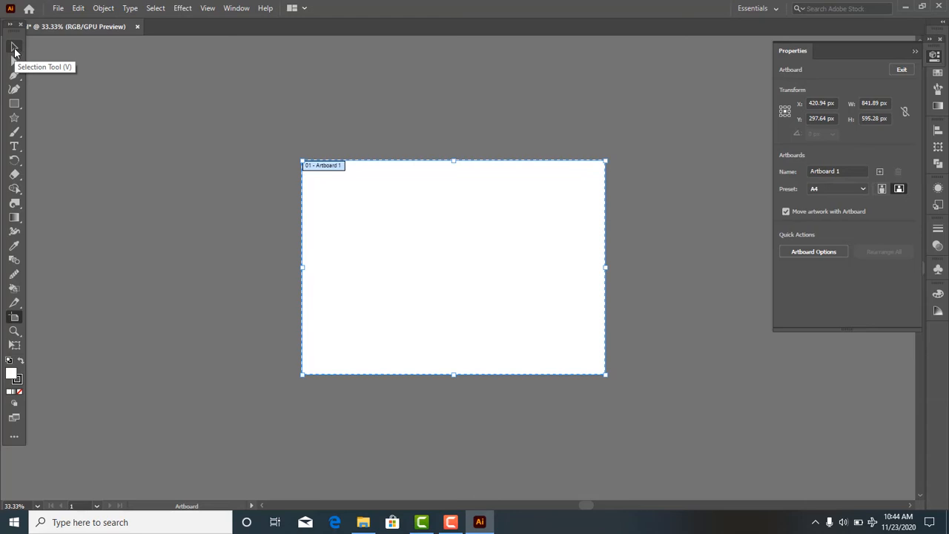
left_click(14, 48)
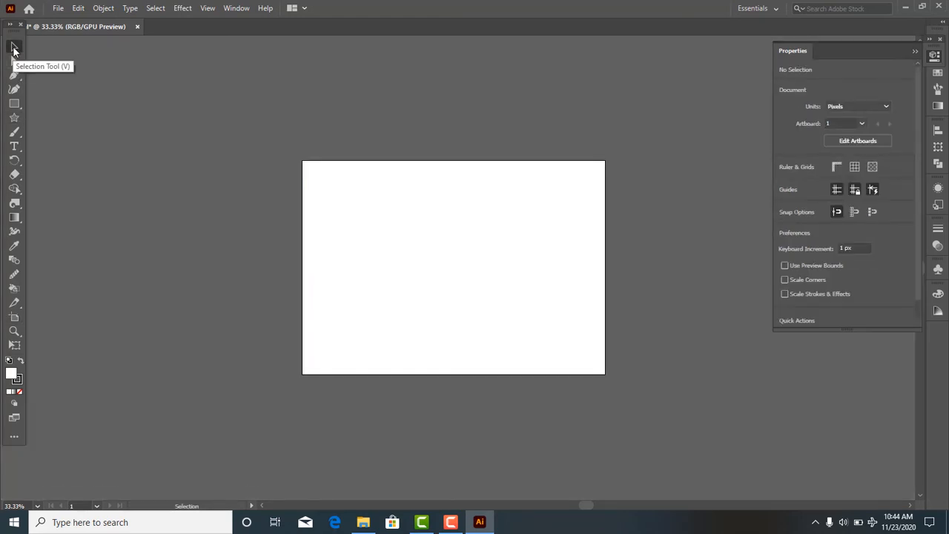
- Zoom in on the artboard to 66.67% and pan around it to examine its extents
scroll(389, 246, "up", 2)
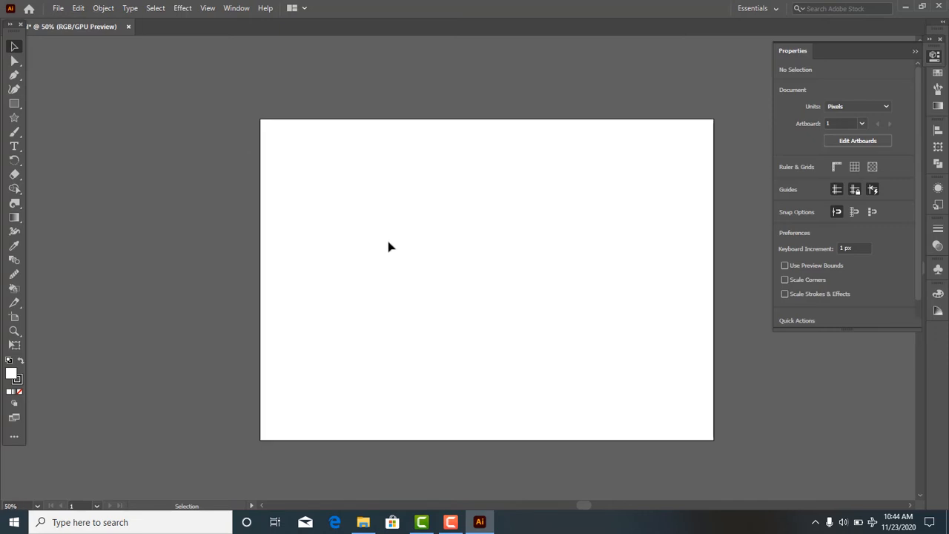
scroll(389, 241, "down", 3)
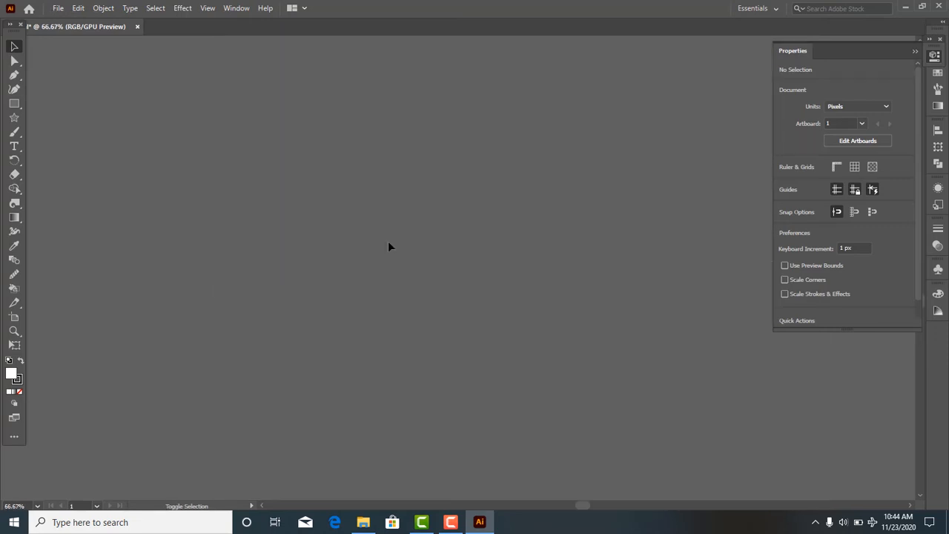
scroll(388, 242, "up", 1)
scroll(391, 247, "right", 1)
scroll(414, 236, "right", 1)
scroll(414, 236, "right", 1)
scroll(414, 236, "up", 2)
scroll(288, 247, "up", 1)
scroll(288, 246, "down", 1)
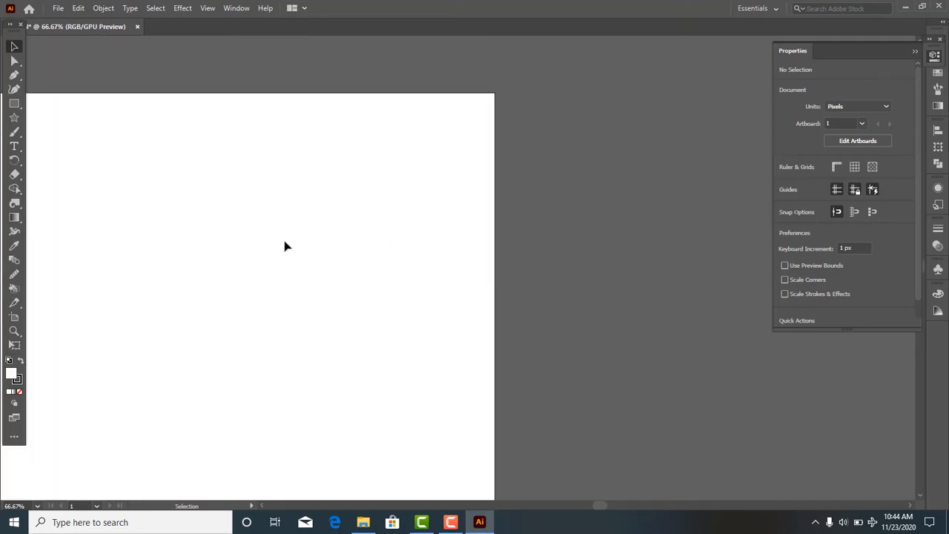
scroll(287, 246, "up", 5)
scroll(287, 247, "down", 3)
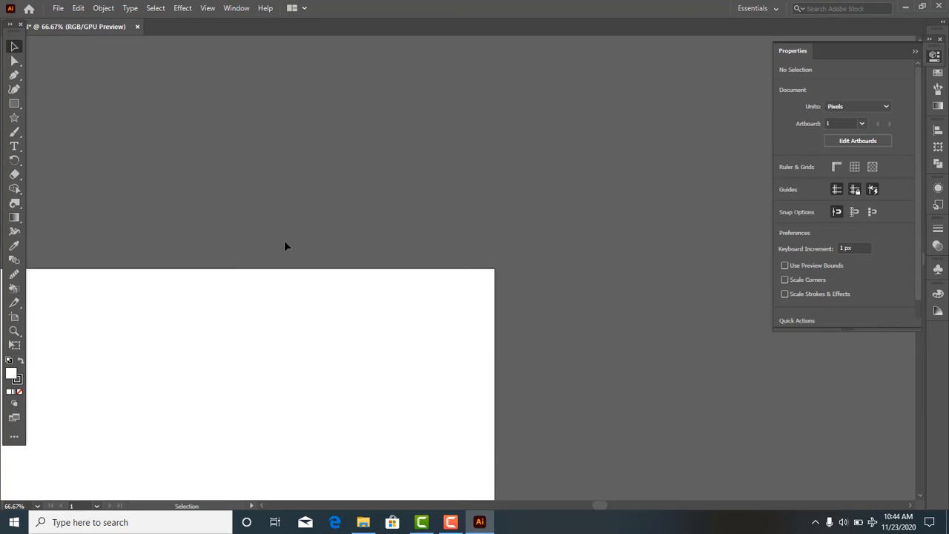
scroll(287, 246, "left", 4)
scroll(286, 245, "down", 3)
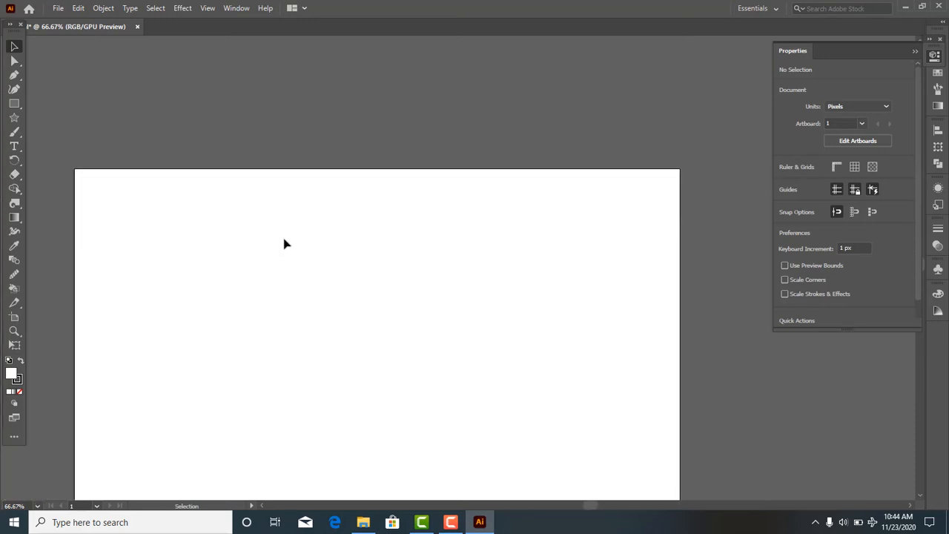
scroll(287, 245, "down", 1)
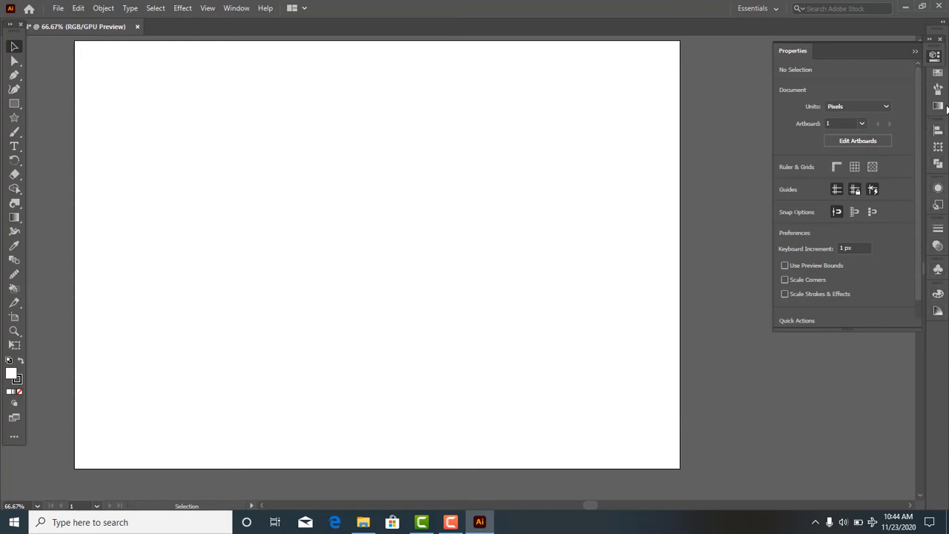
- Place the placeholder point text "Lorem ipsum" in the upper-left area of the artboard and deselect it
scroll(797, 226, "down", 1)
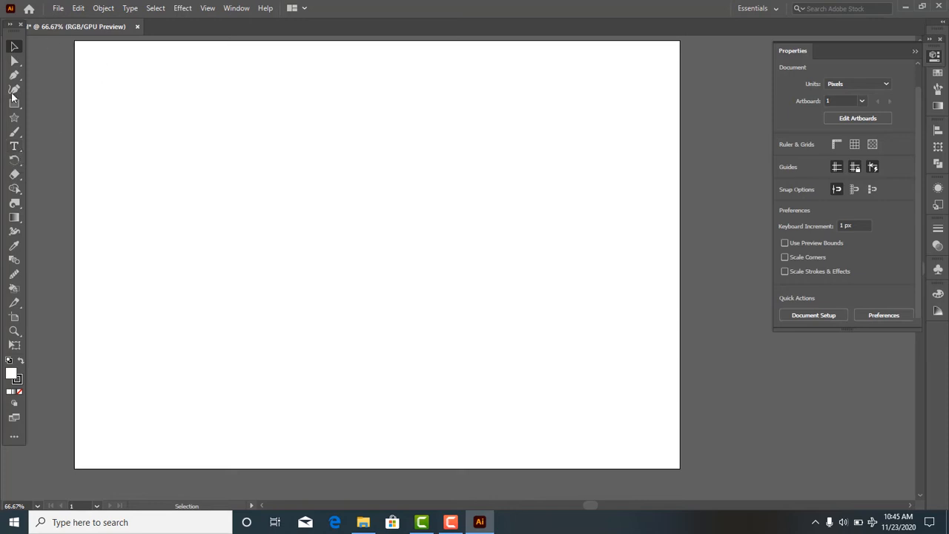
left_click(25, 147)
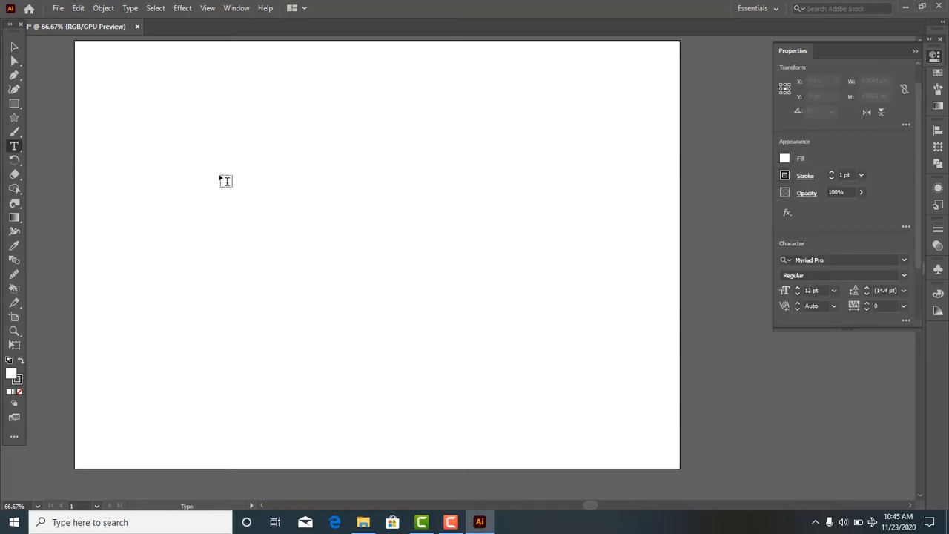
left_click(220, 178)
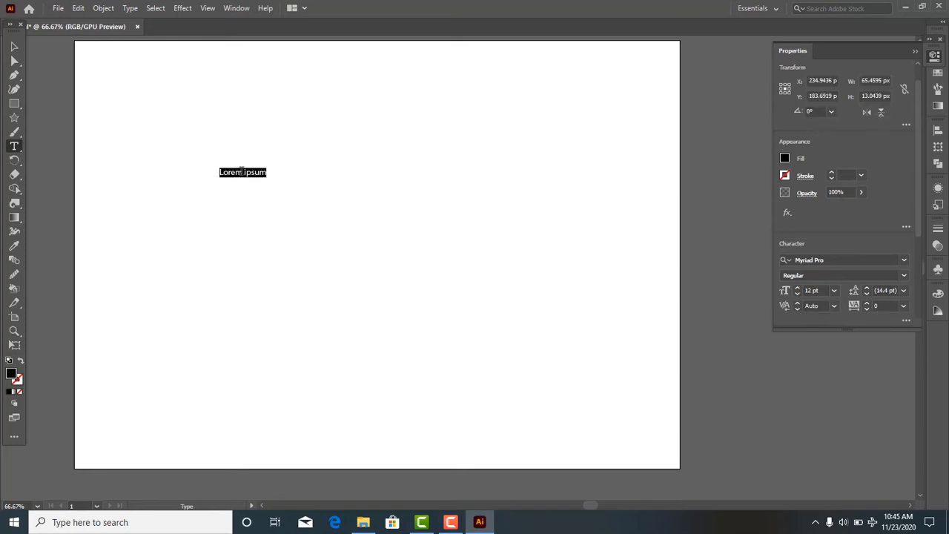
left_click(13, 49)
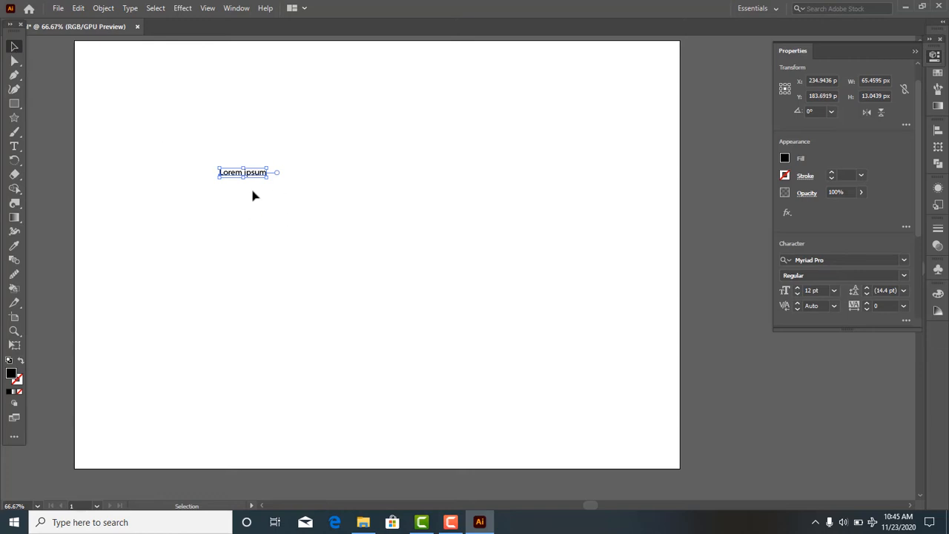
left_click(272, 158)
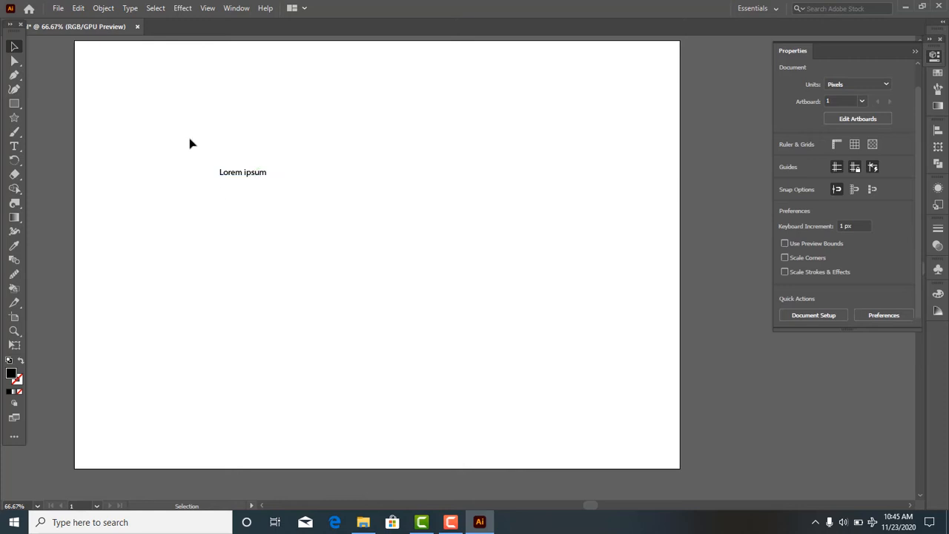
- Detach the Properties panel so it floats over the artboard, and select the "Lorem ipsum" text
left_click_drag(189, 137, 300, 231)
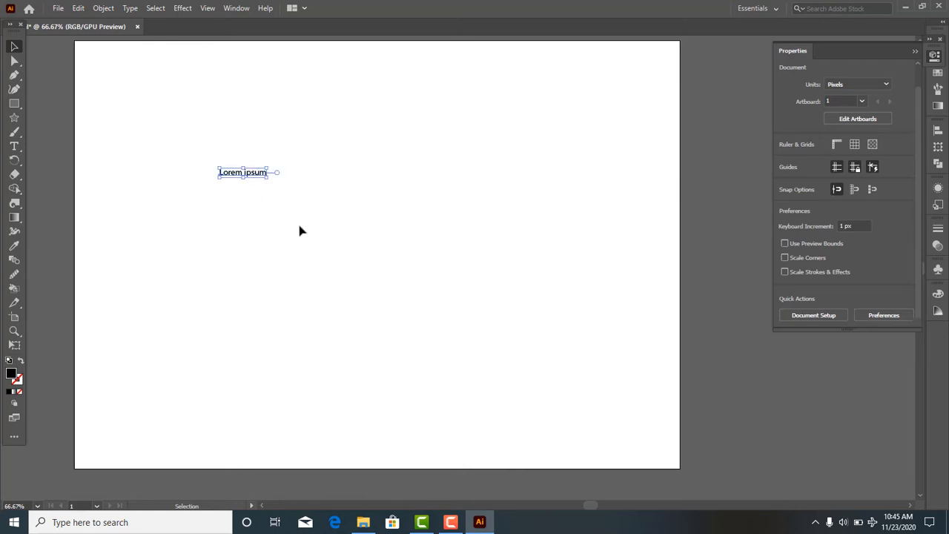
left_click(265, 176)
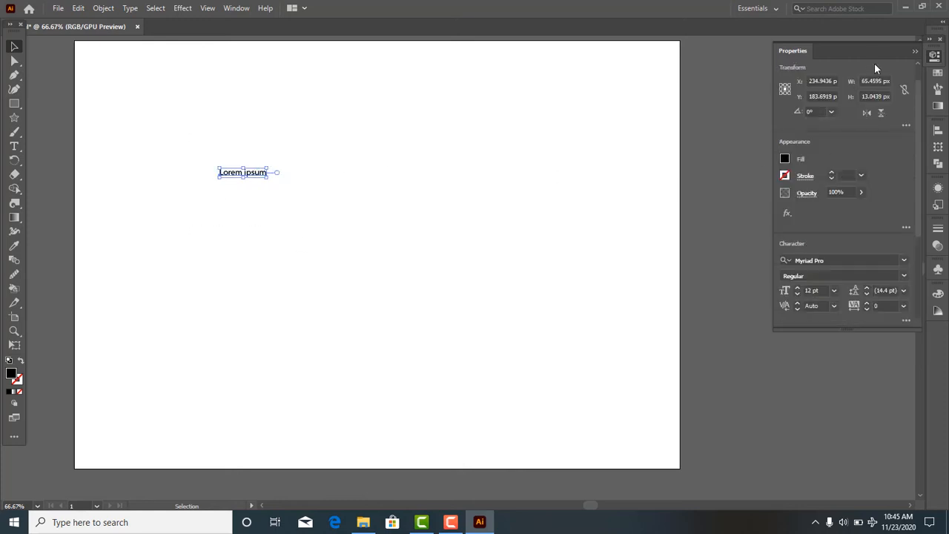
left_click_drag(875, 67, 569, 92)
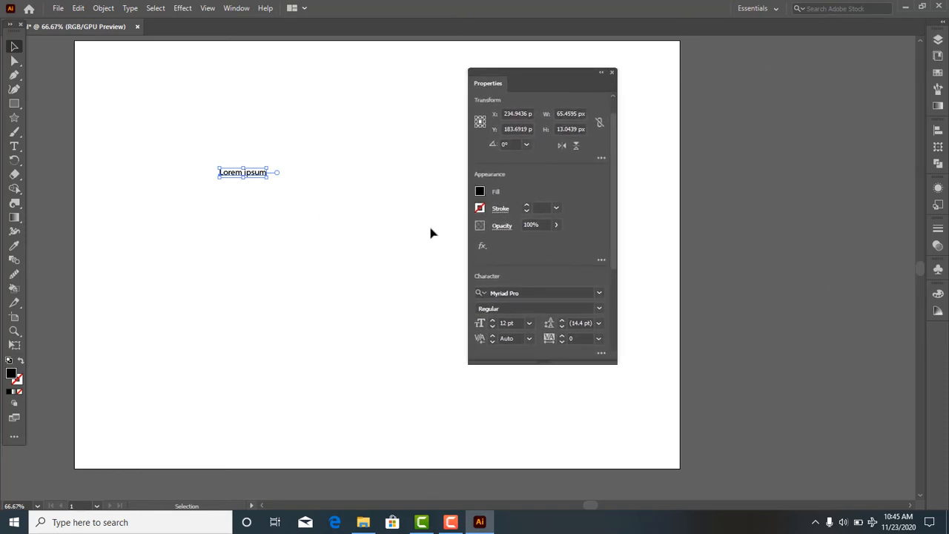
left_click(252, 196)
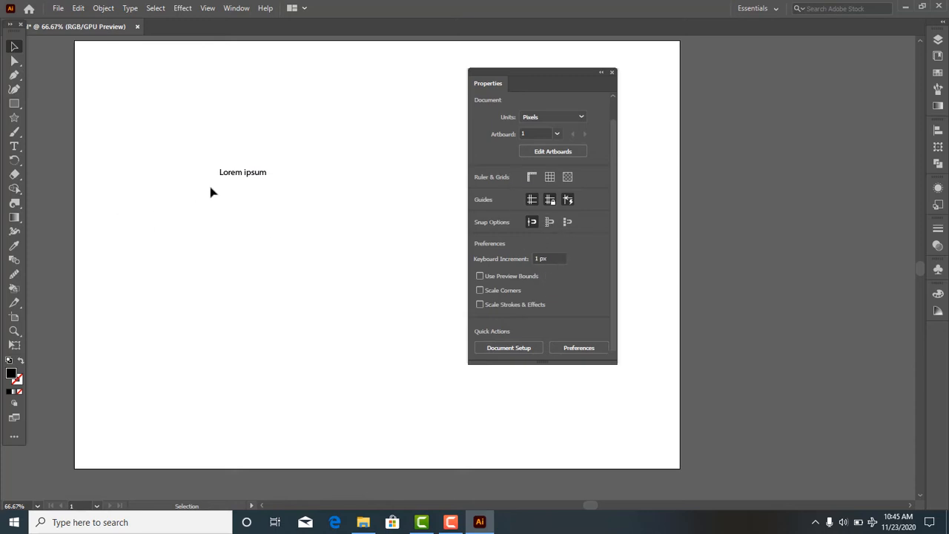
left_click_drag(204, 149, 265, 218)
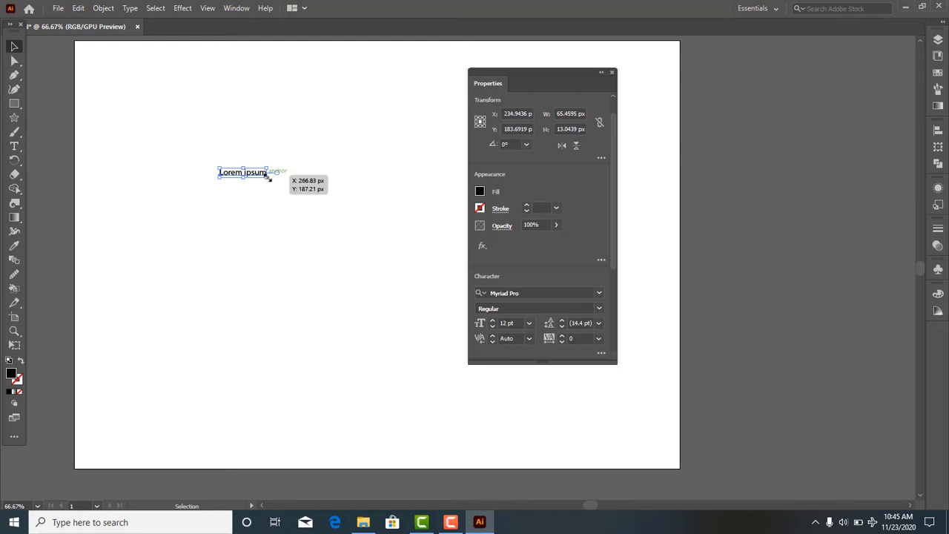
- Scale the "Lorem ipsum" text up proportionally to about 421 × 84 px and move it clear of the Properties panel
left_click_drag(268, 177, 428, 369)
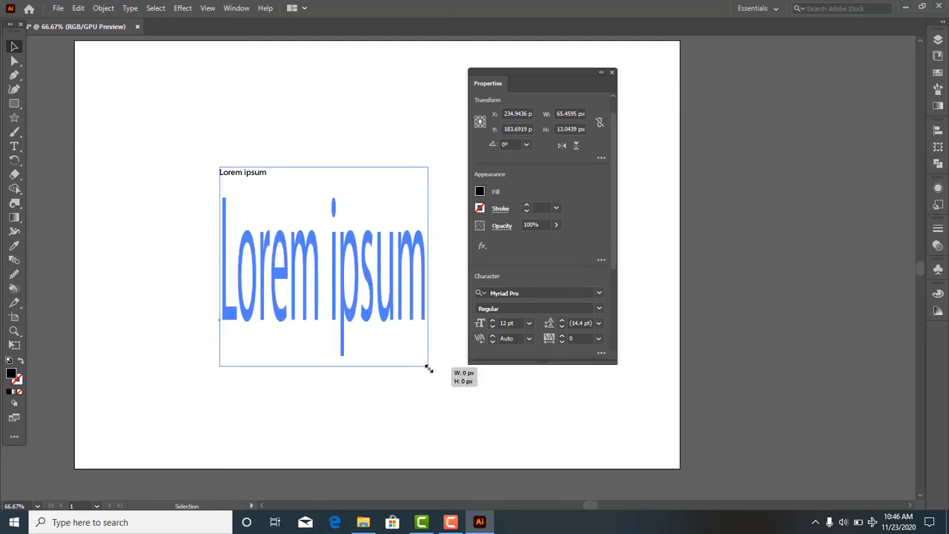
left_click_drag(428, 368, 523, 427)
left_click_drag(404, 194, 328, 184)
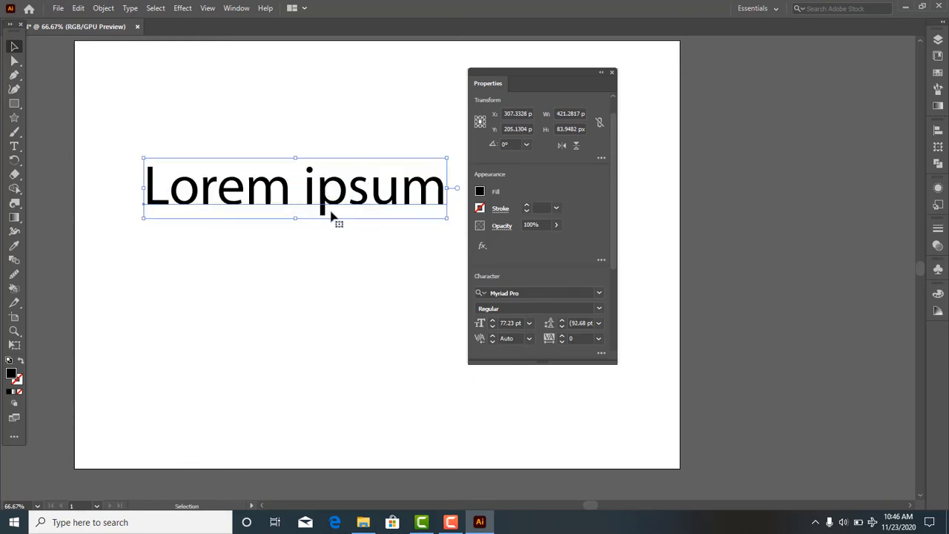
- Break the text into two lines before "ipsum" and deselect it
double_click(305, 186)
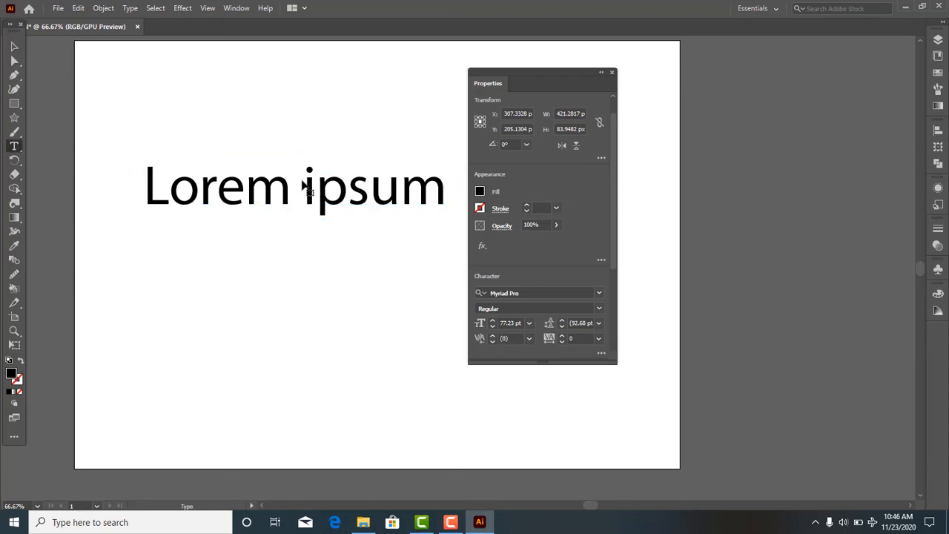
key("Return")
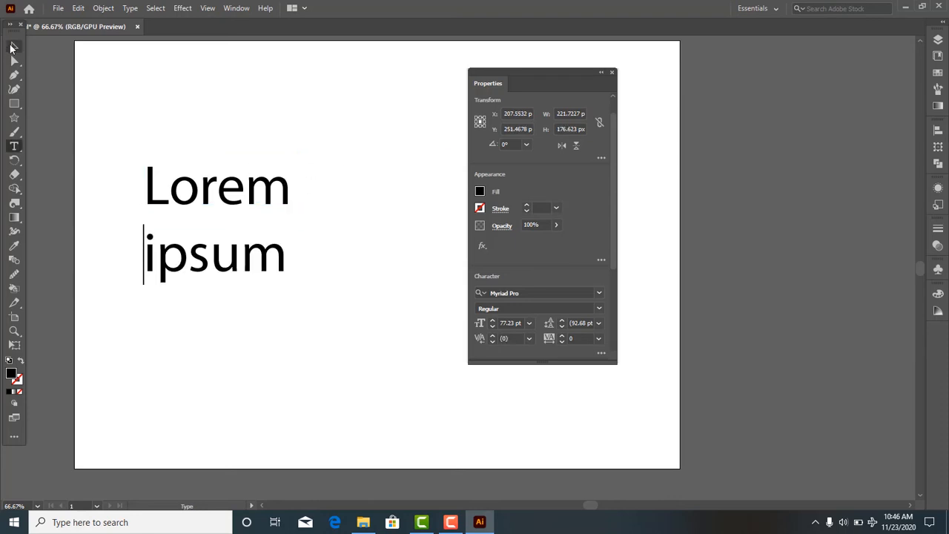
left_click(11, 47)
left_click(388, 203)
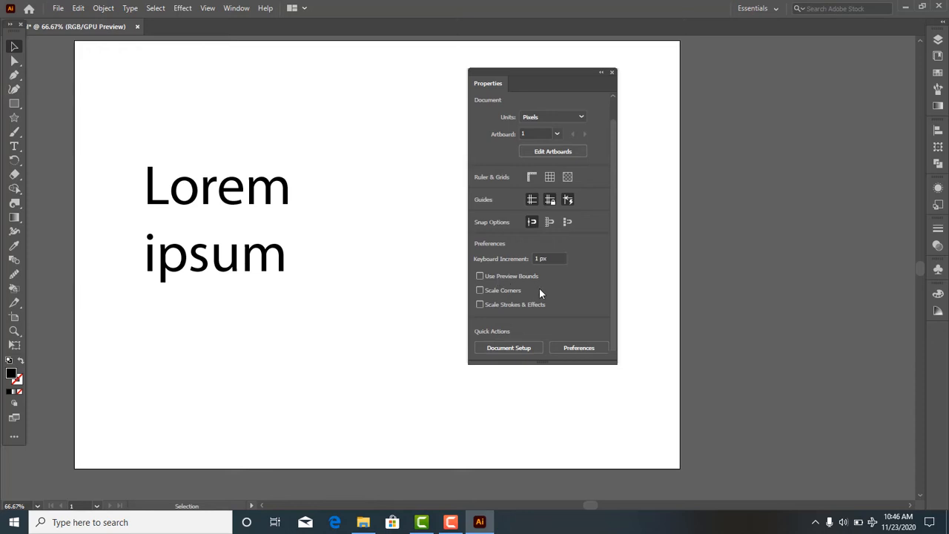
- Select the two-line text and review its transform, appearance, character and paragraph properties
left_click_drag(163, 132, 283, 307)
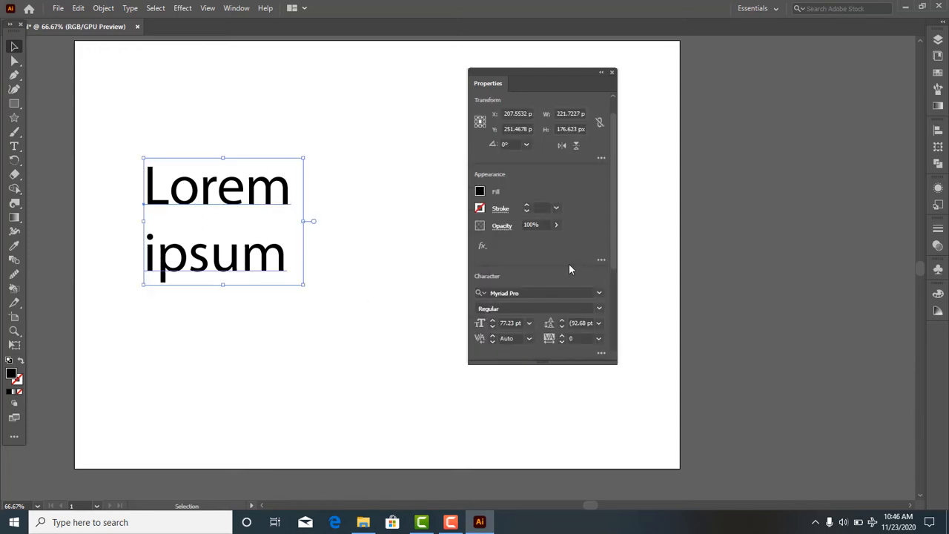
scroll(570, 267, "down", 3)
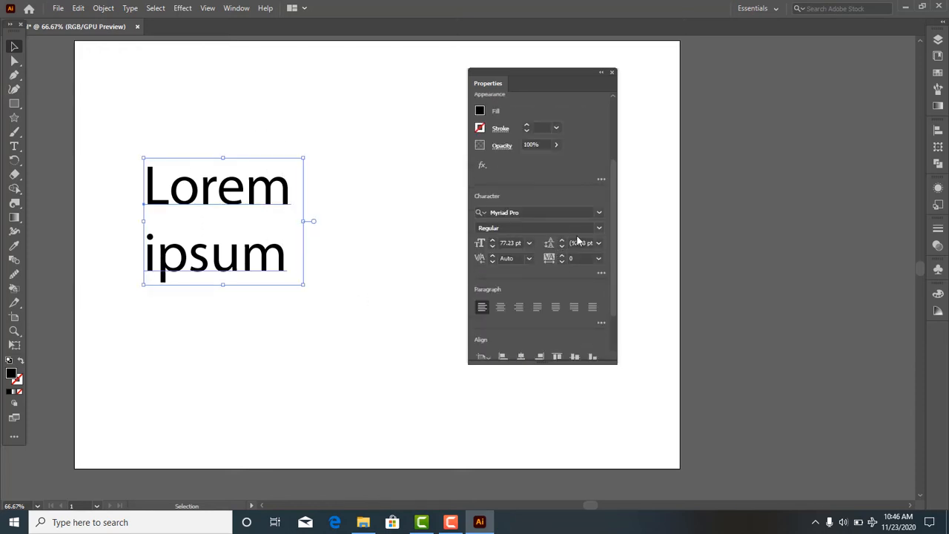
scroll(576, 222, "up", 4)
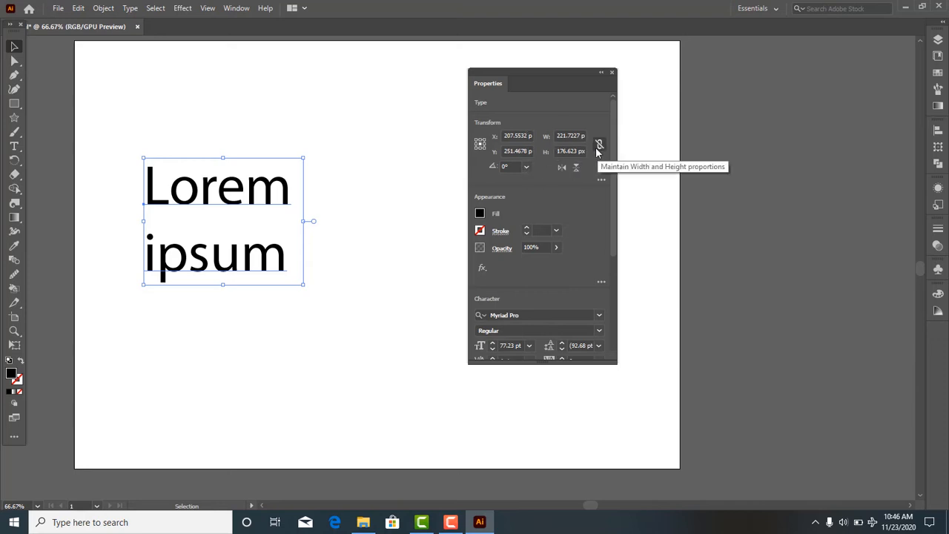
scroll(522, 204, "down", 2)
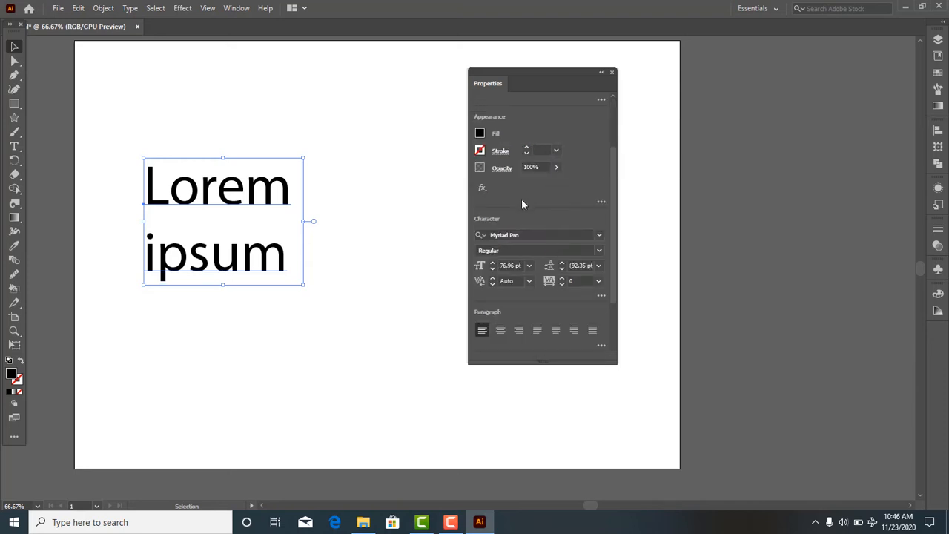
- Try several swatches for the text's fill, including black, and settle on red
left_click(482, 135)
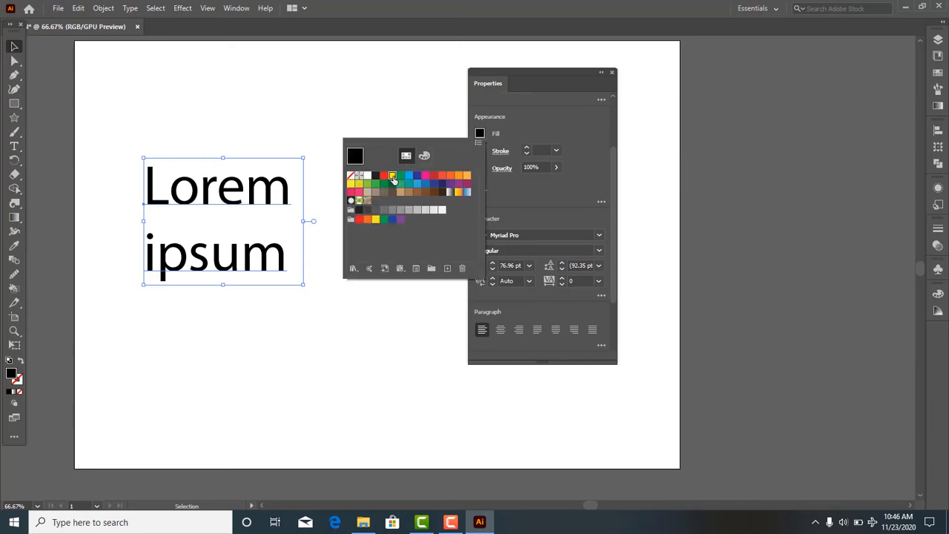
left_click(393, 176)
left_click(384, 176)
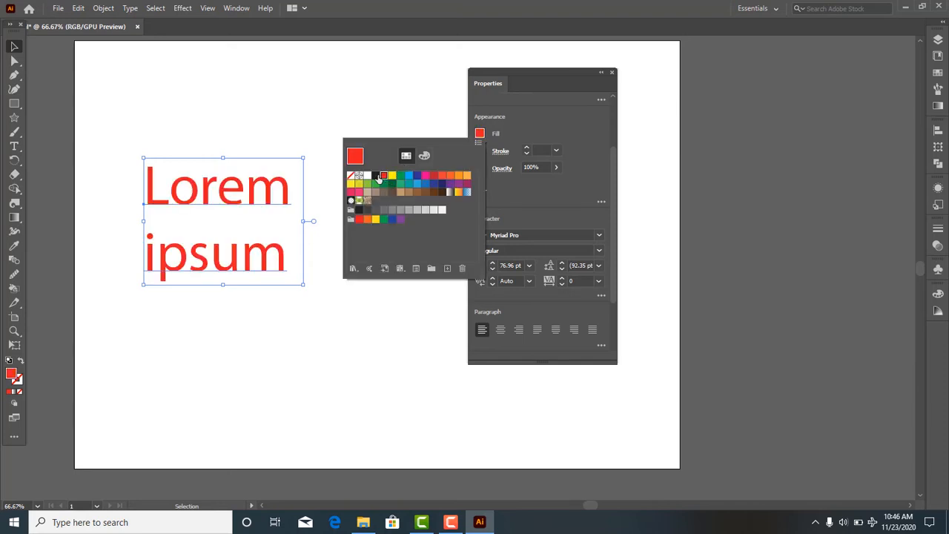
left_click(375, 177)
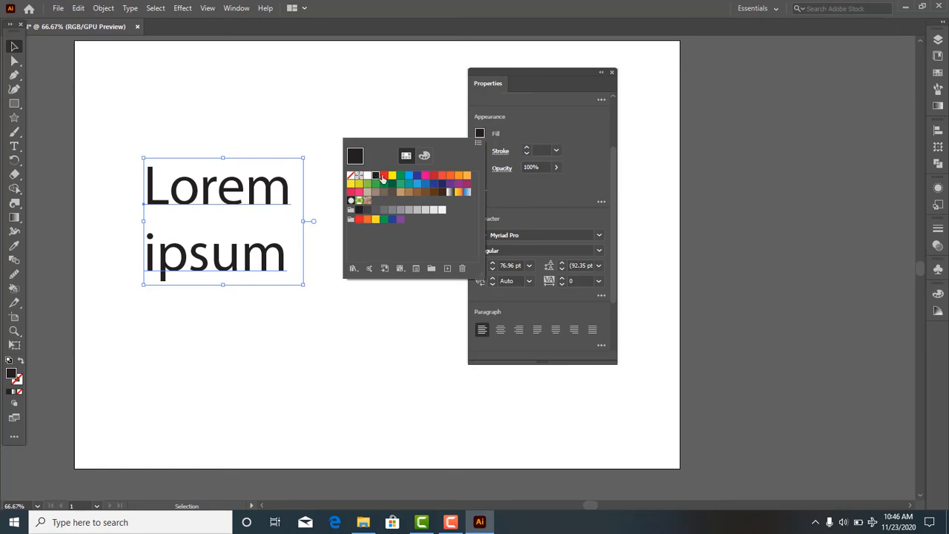
left_click(383, 176)
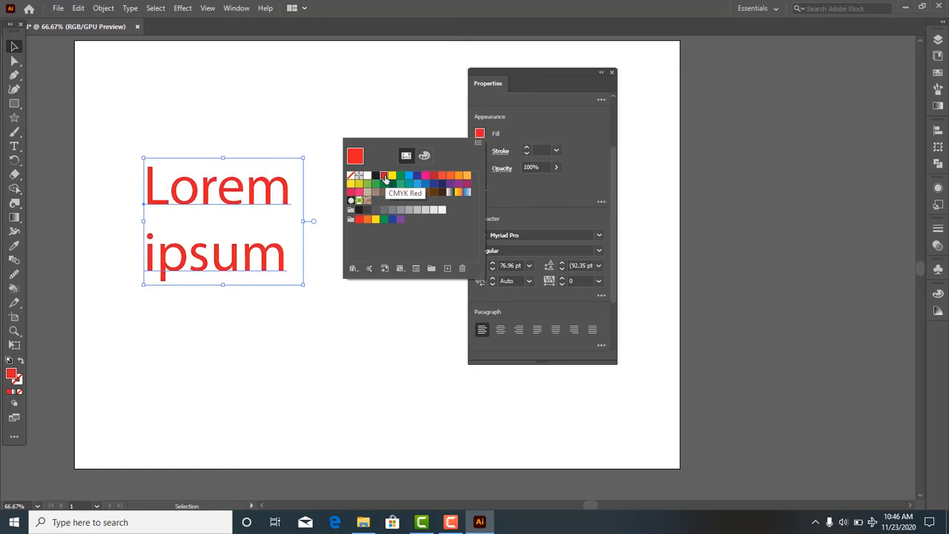
left_click(519, 198)
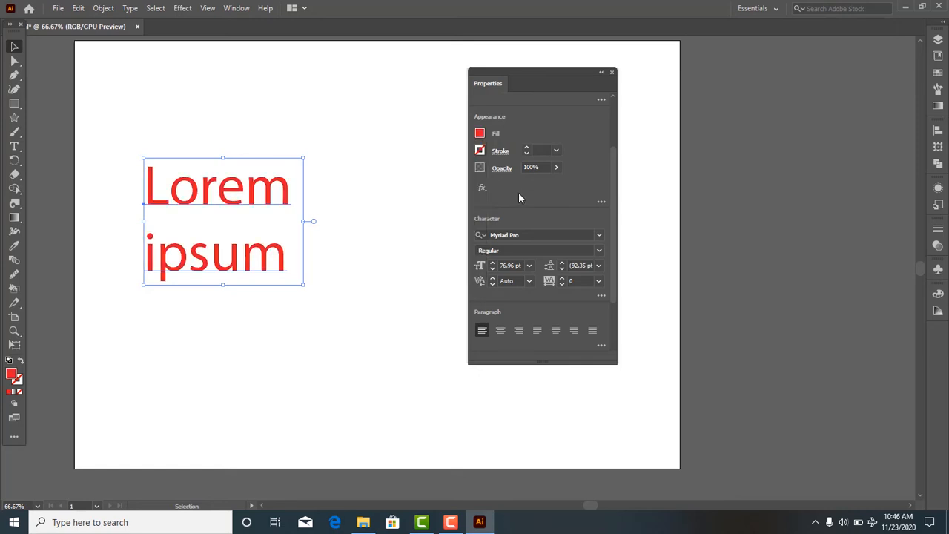
- Add a black stroke to the text, try weights such as 4 pt, and reduce the stroke to none
left_click(481, 153)
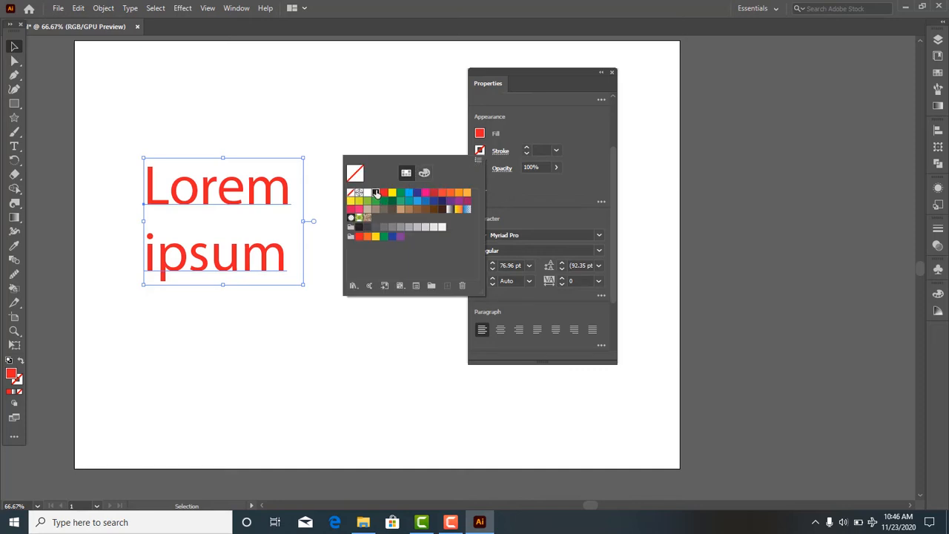
left_click(375, 193)
left_click(513, 189)
left_click(526, 148)
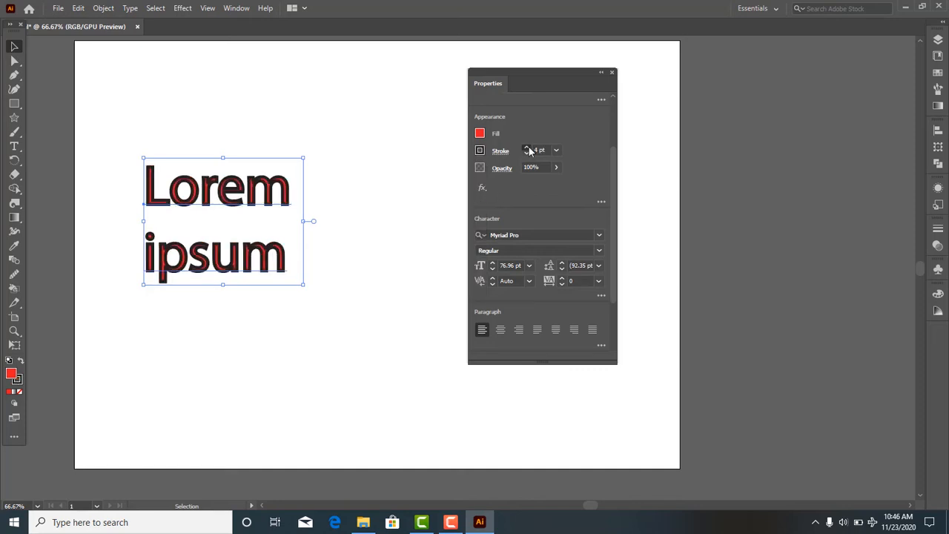
left_click(527, 148)
left_click(526, 153)
left_click(526, 153)
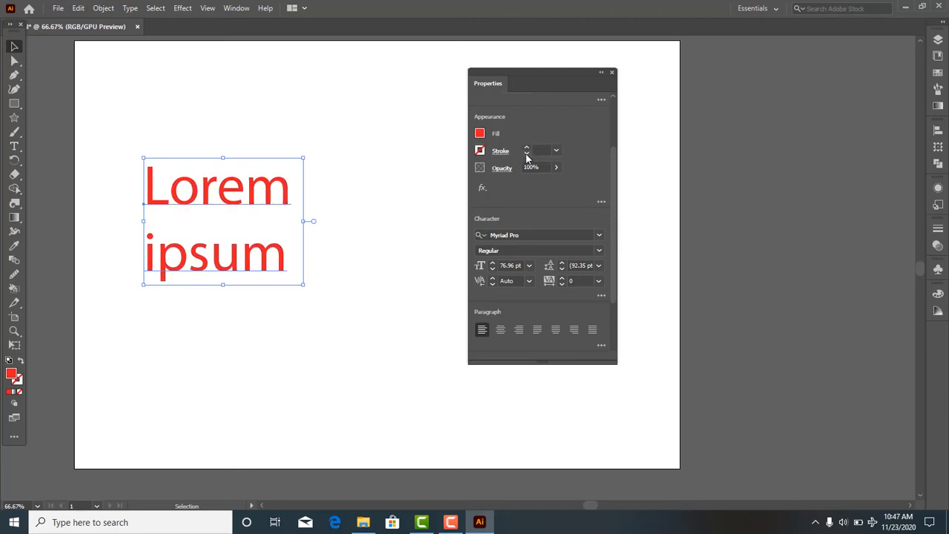
- Set the text's fill to black (000000) in the Color Picker and make the stroke color active
double_click(11, 375)
left_click_drag(647, 181, 550, 283)
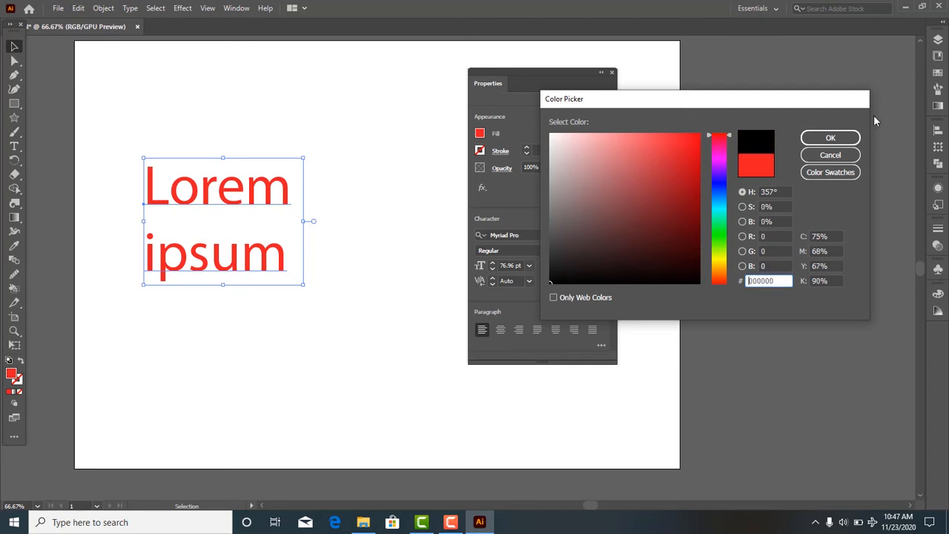
left_click(825, 138)
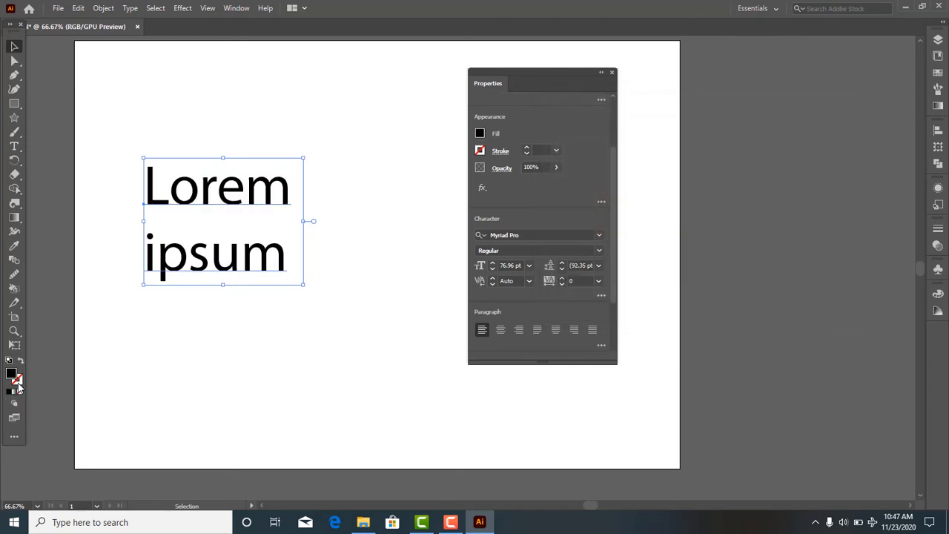
left_click(18, 385)
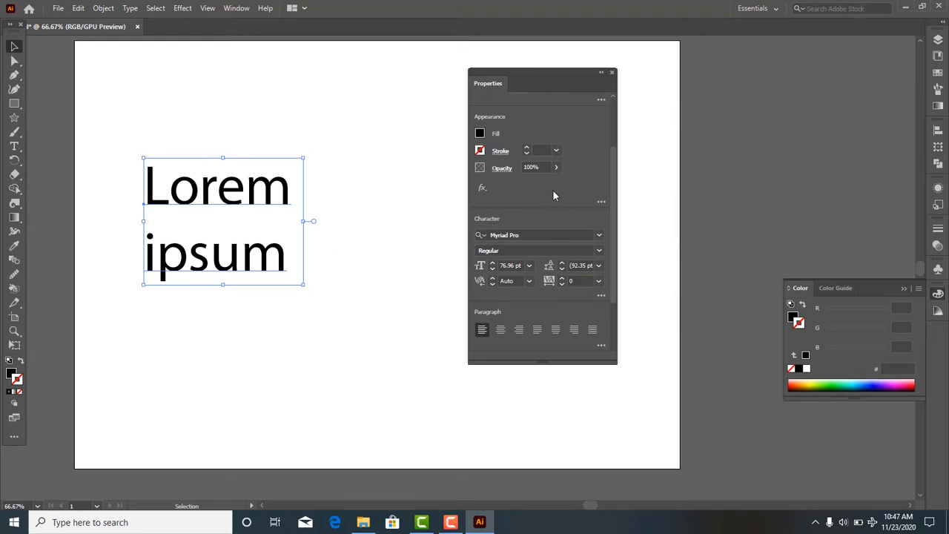
- Change the text's font family to Gotham and keep its style at Bold
scroll(528, 211, "down", 2)
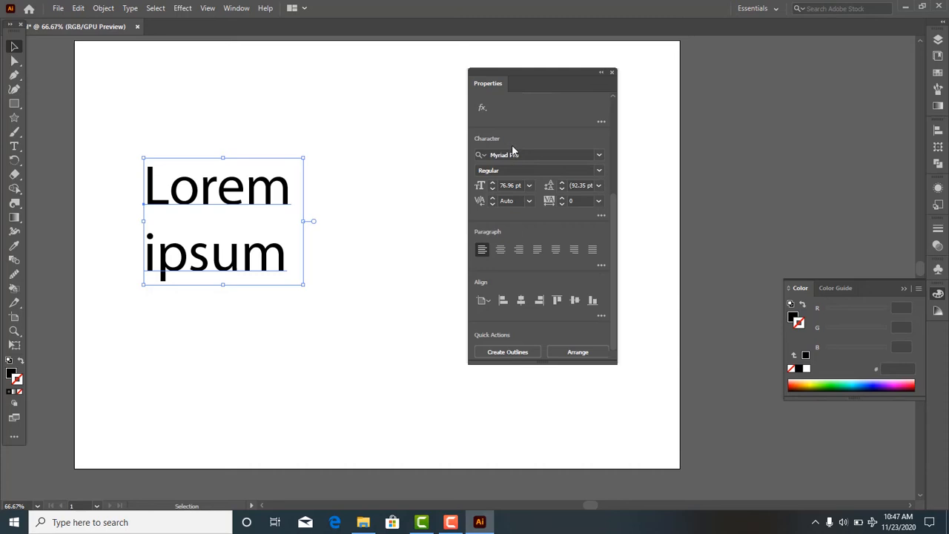
left_click(600, 157)
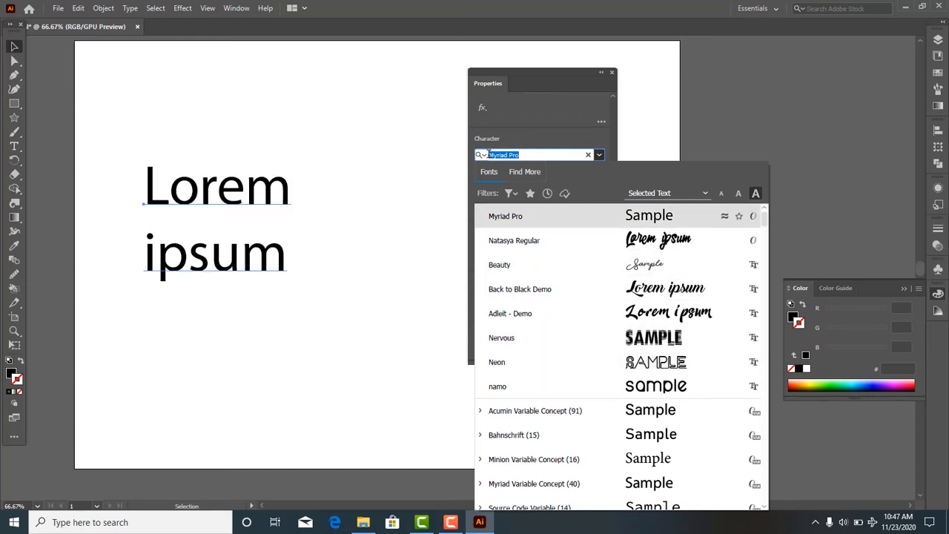
scroll(630, 256, "up", 1)
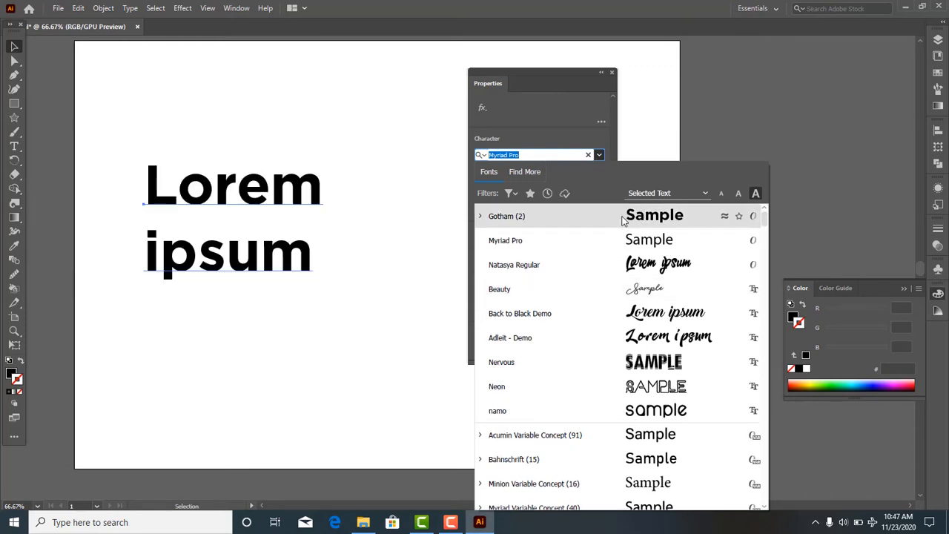
left_click(623, 220)
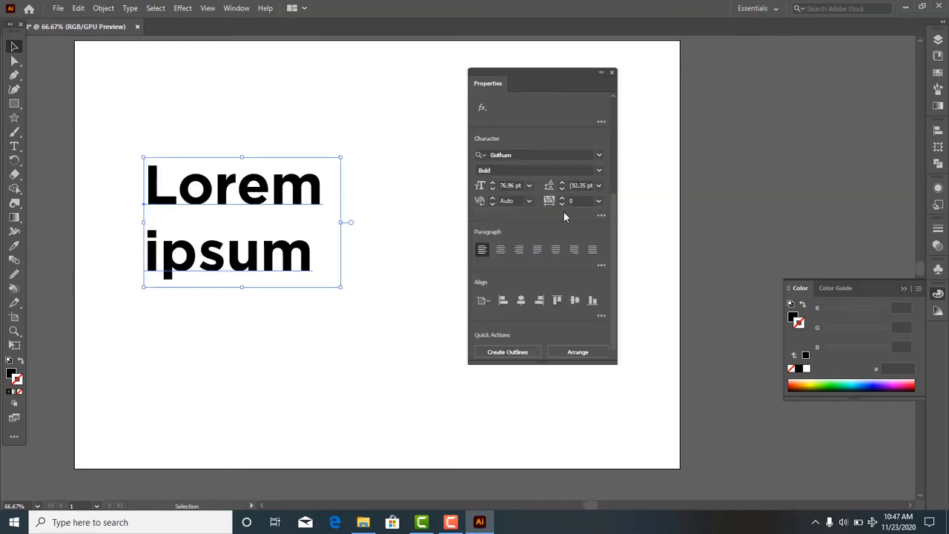
left_click(600, 172)
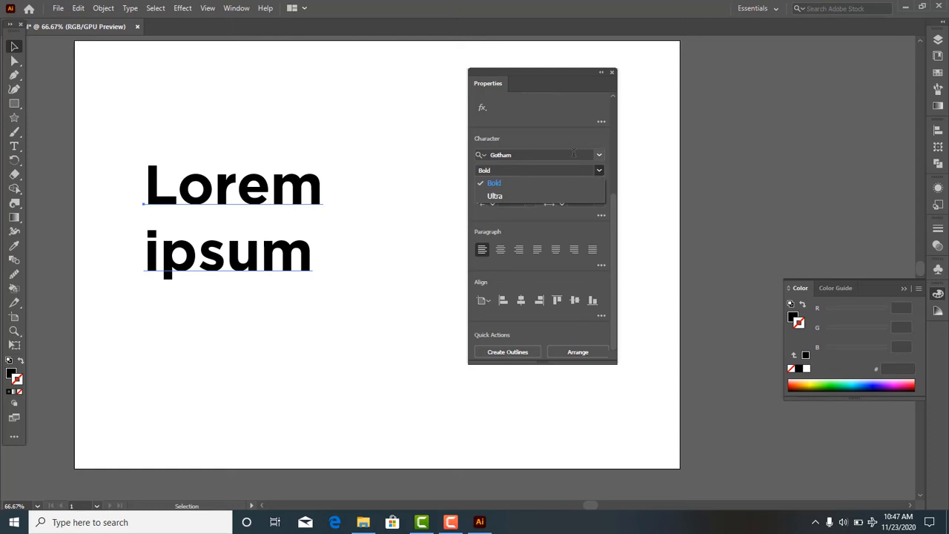
left_click(543, 184)
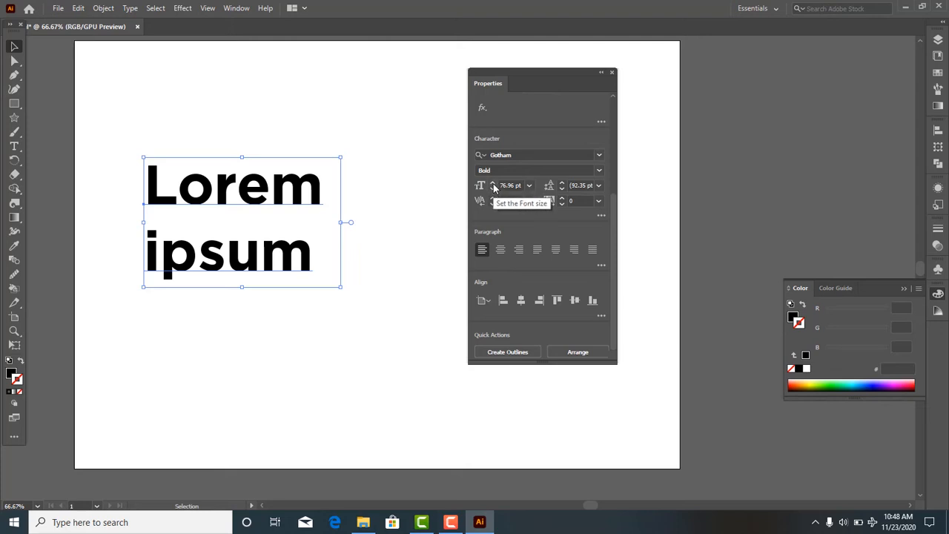
- Try font sizes of 95 pt and 72 pt on the text, and set the size to 100 pt
left_click_drag(493, 187, 493, 190)
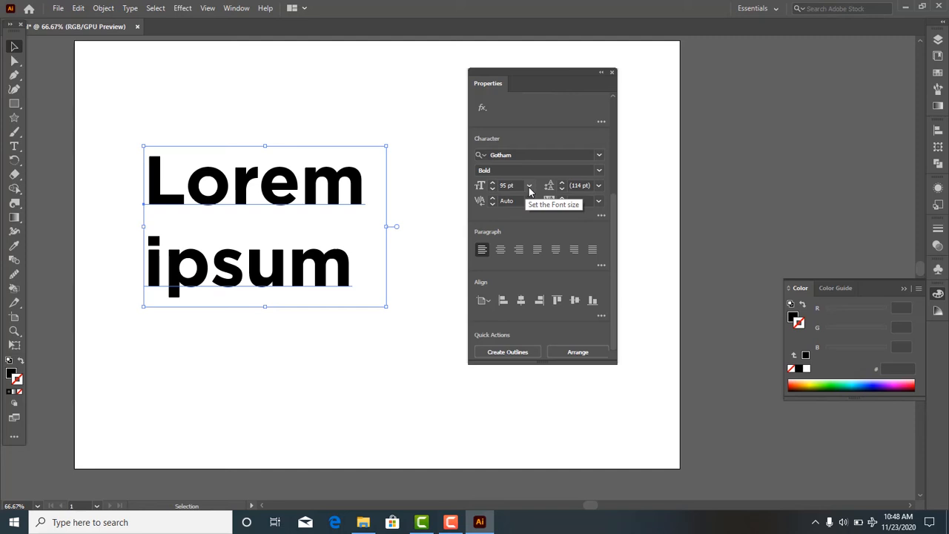
left_click(529, 187)
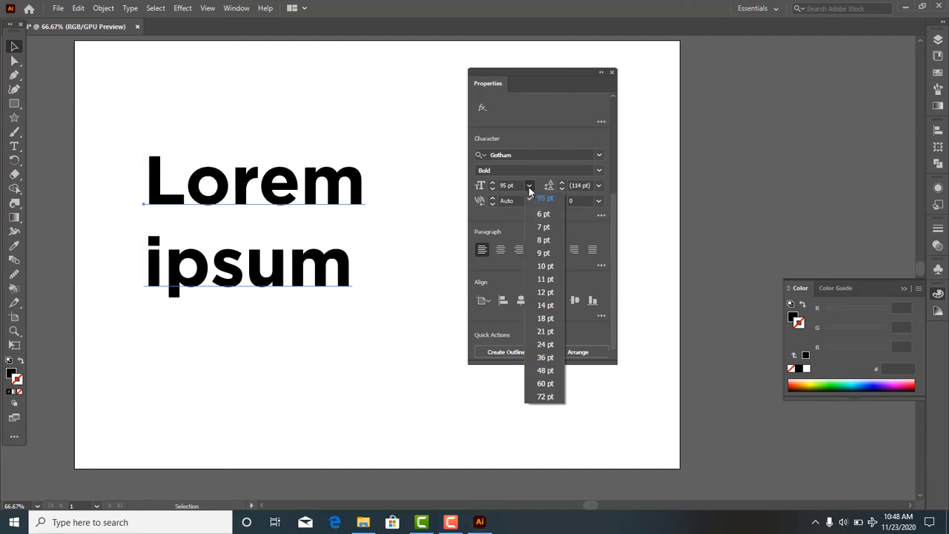
left_click(542, 398)
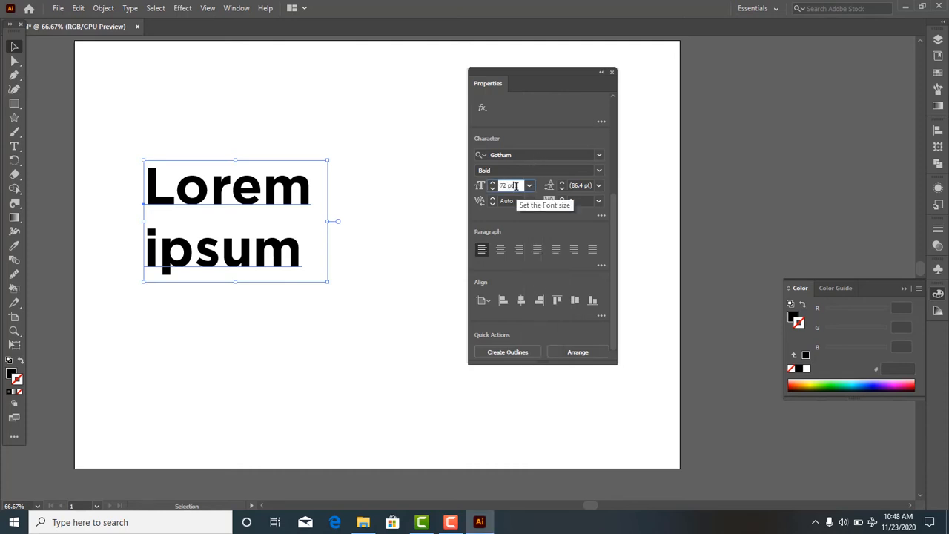
left_click(514, 185)
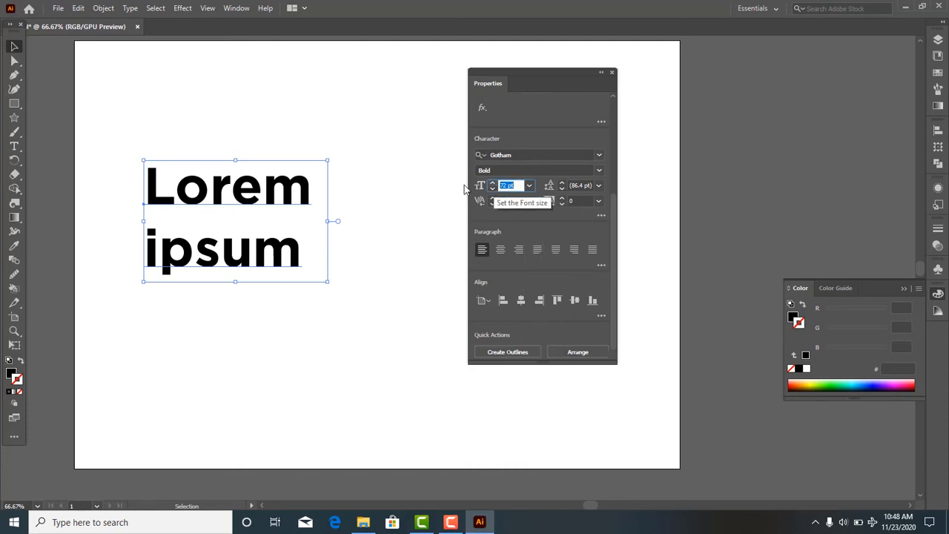
key("BackSpace")
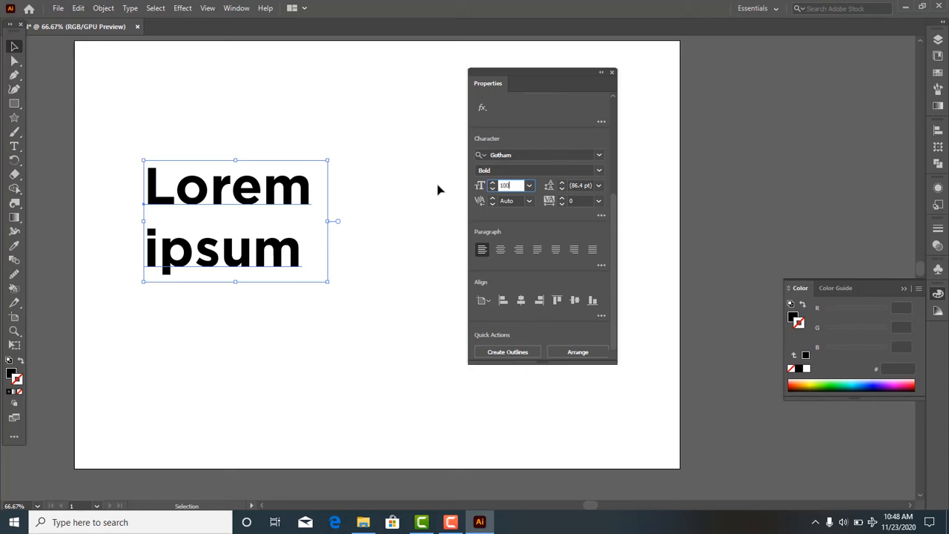
type("100")
key("Return")
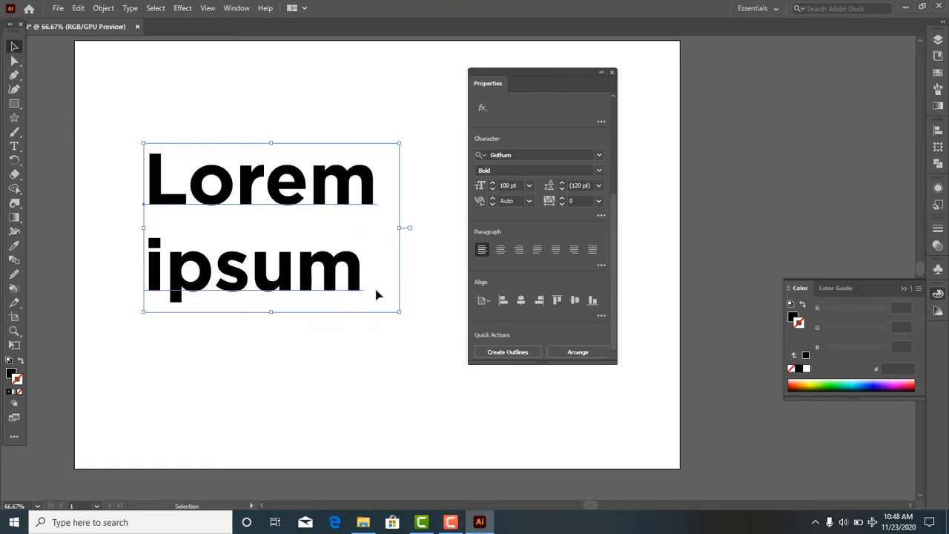
- Increase the text's leading to 131 pt and move the text slightly up on the artboard
left_click(563, 185)
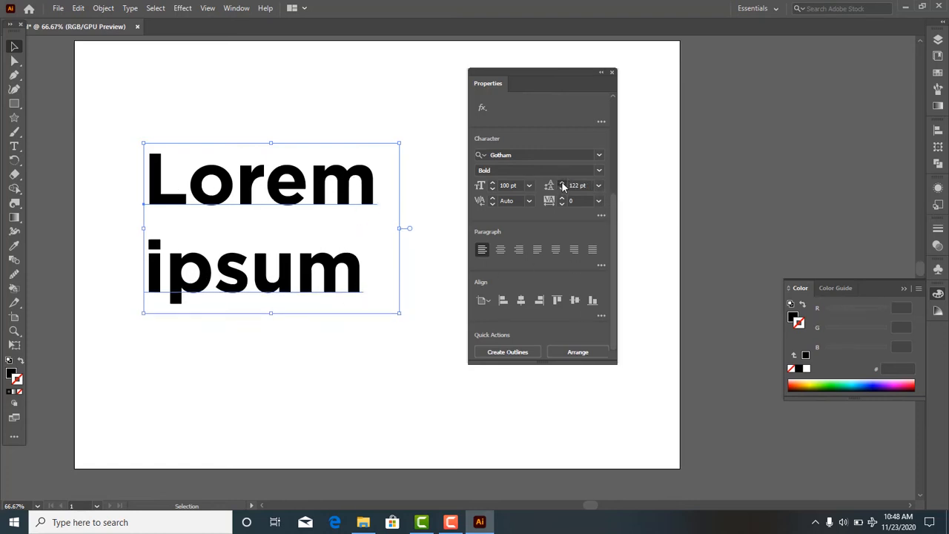
left_click(562, 185)
left_click(562, 184)
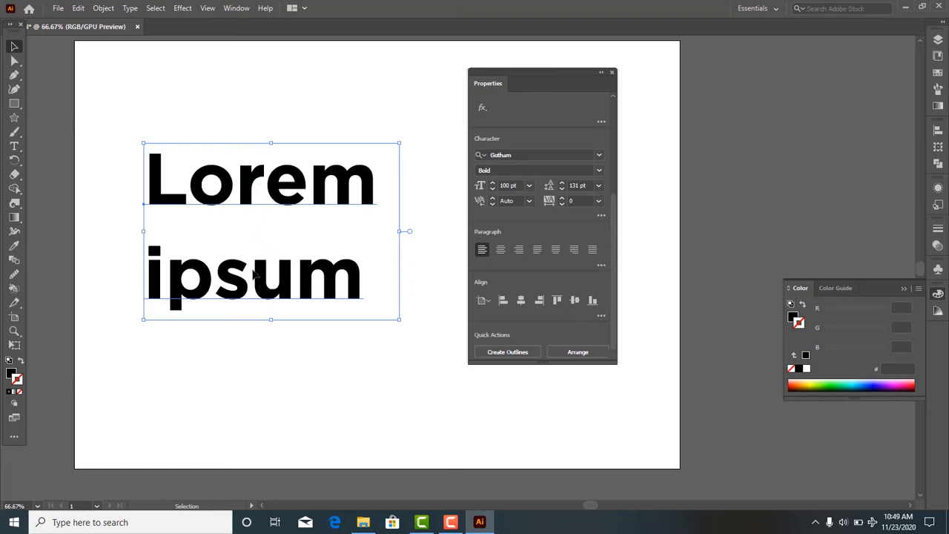
left_click_drag(253, 276, 254, 252)
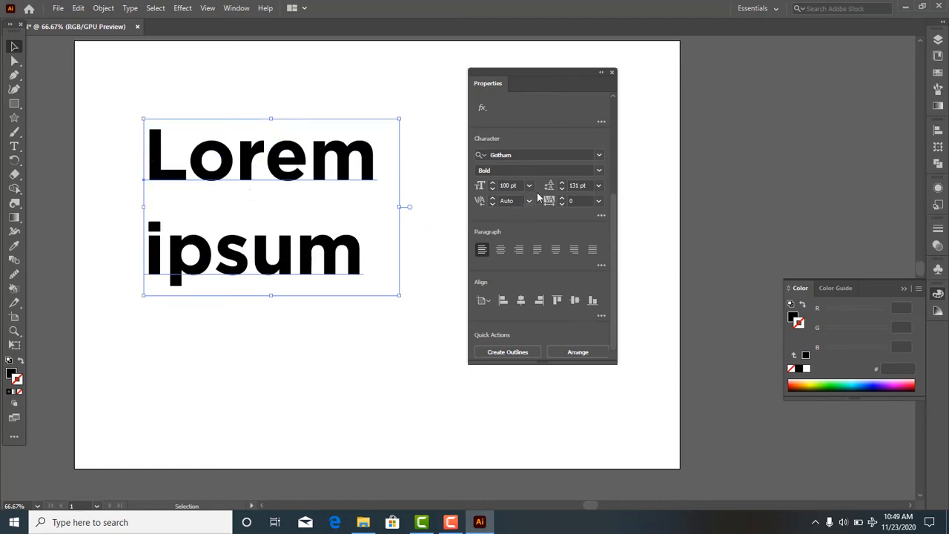
- Try wider leading up to about 207 pt between the two lines, and reduce it to 133 pt
left_click(562, 184)
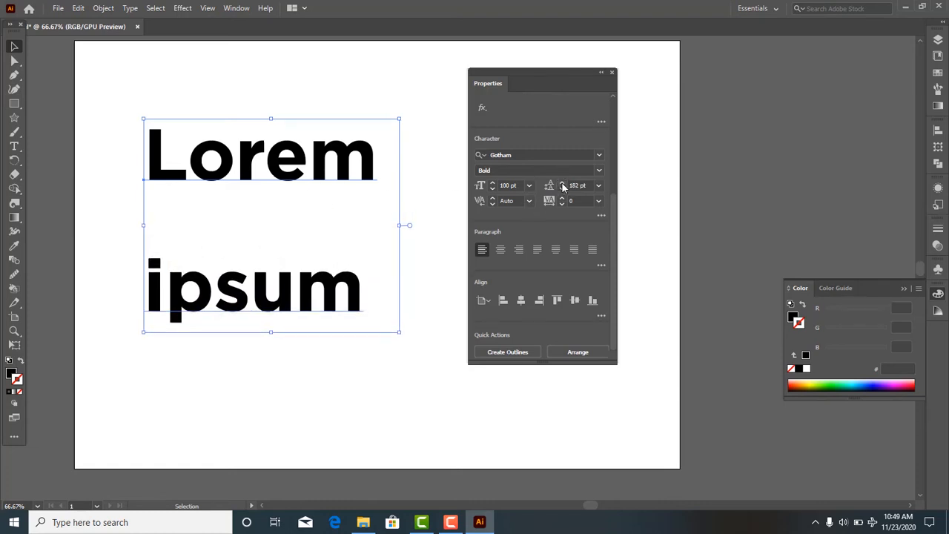
left_click(562, 186)
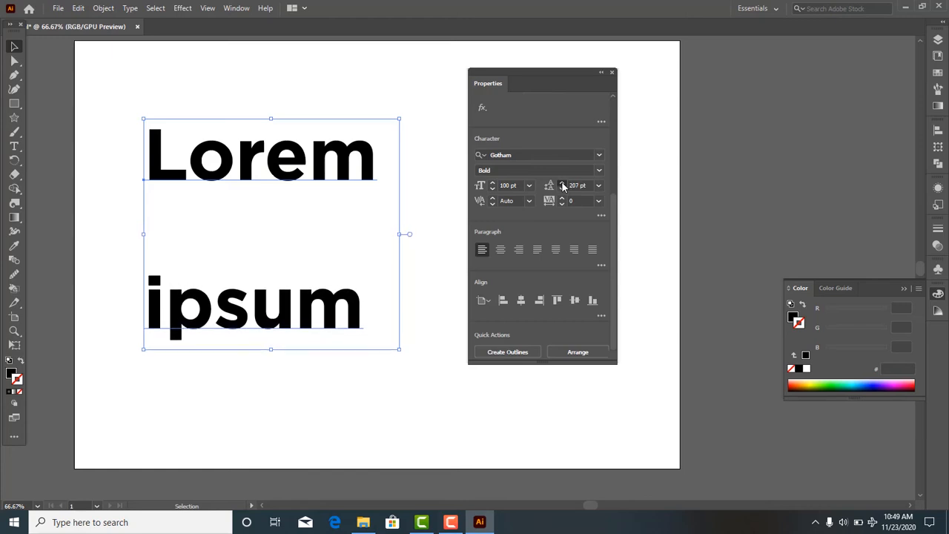
left_click(562, 189)
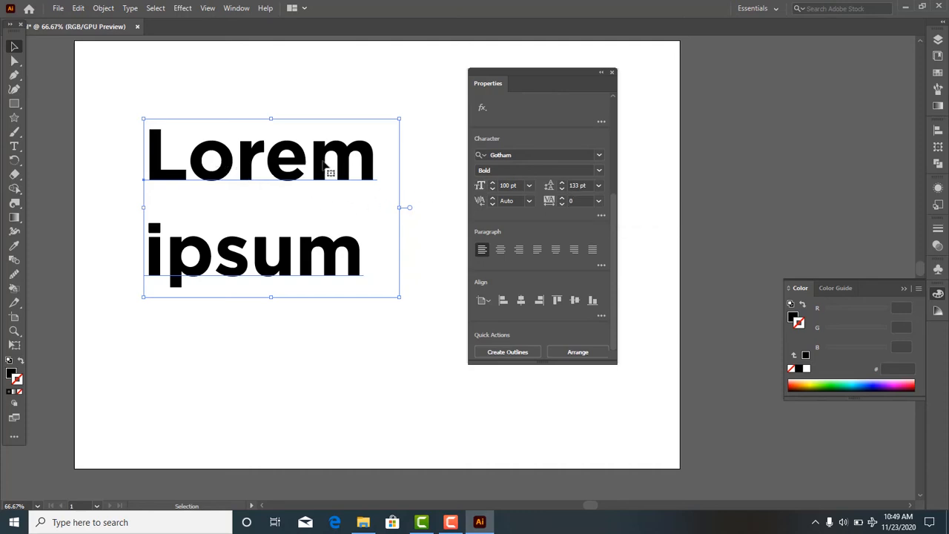
- Select the whole text, try a tracking of -100, and set the tracking to -75
left_click_drag(123, 123, 387, 334)
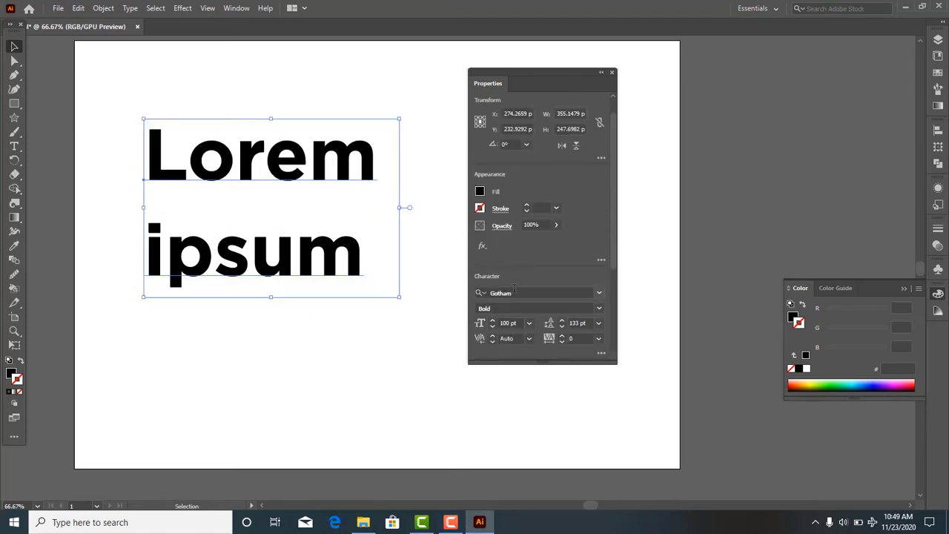
left_click(562, 342)
left_click(598, 339)
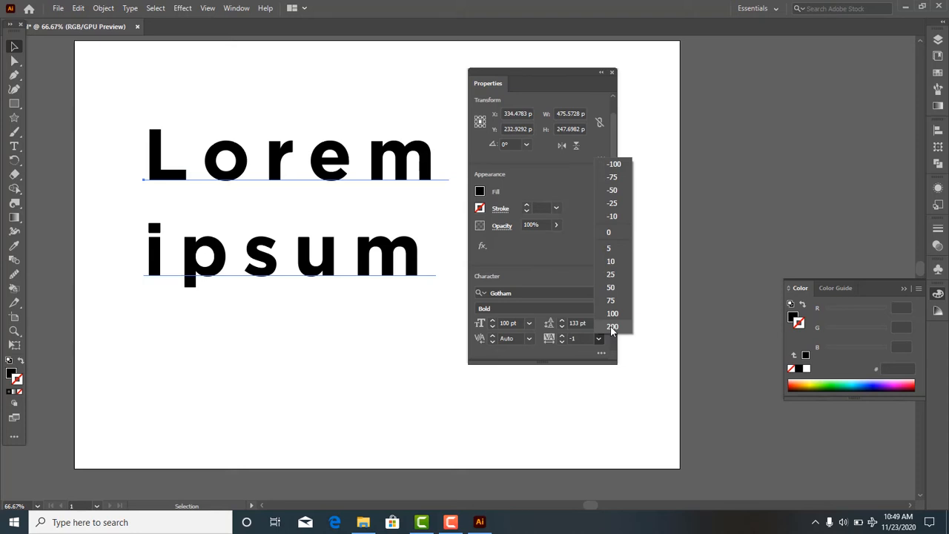
left_click(615, 164)
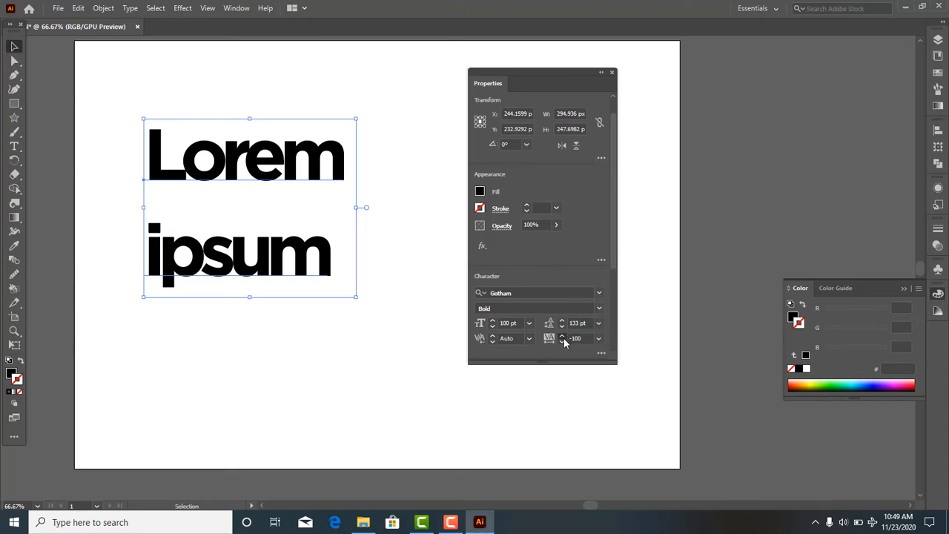
left_click_drag(563, 338, 564, 342)
- Look through the kerning presets and try to decrease the kerning of the whole selected text
scroll(614, 290, "down", 2)
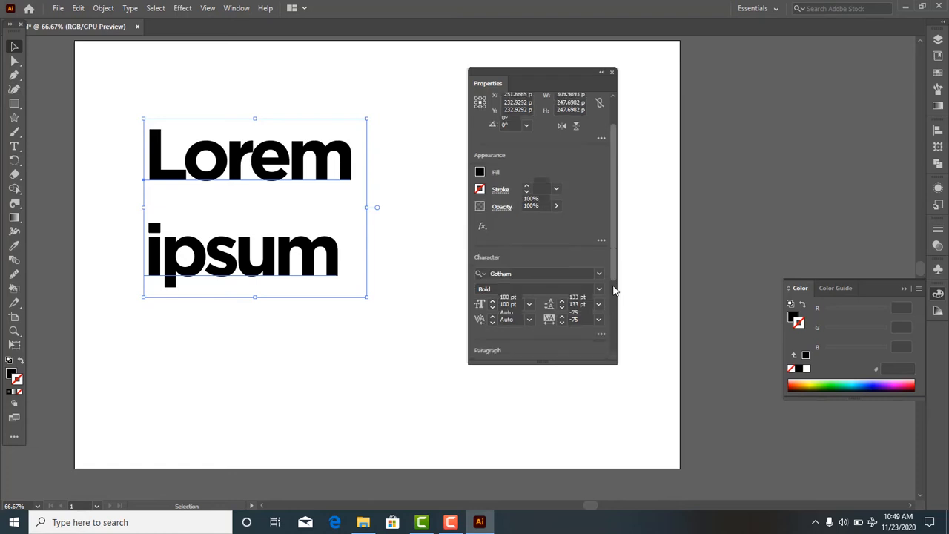
scroll(613, 311, "down", 2)
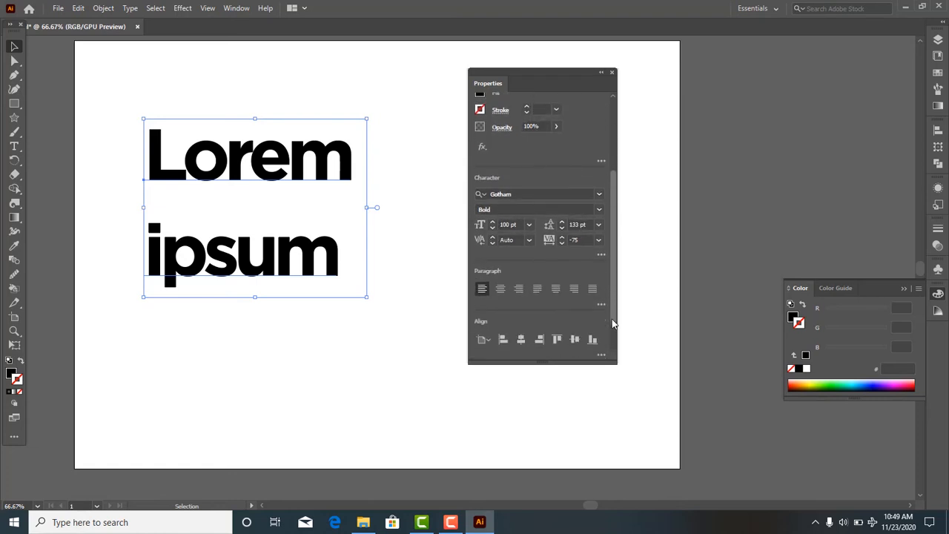
left_click(528, 241)
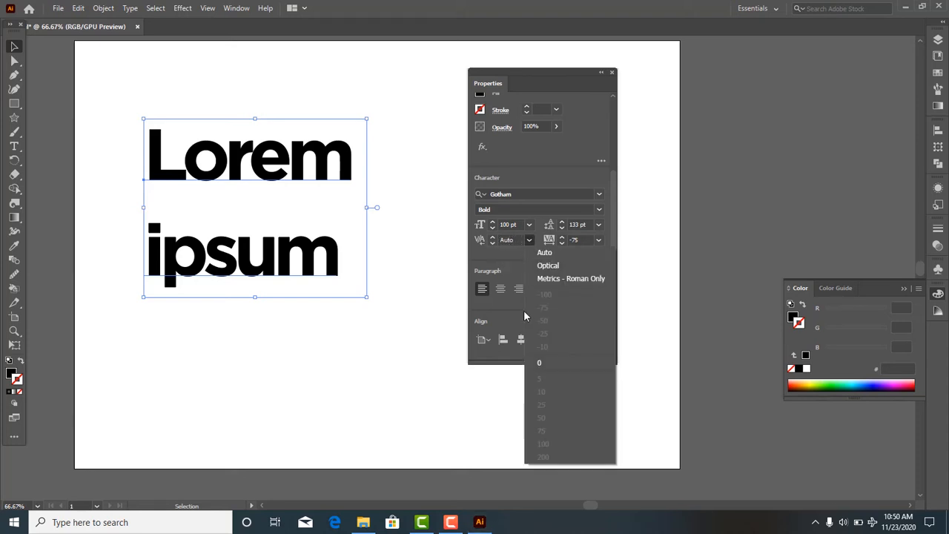
left_click(507, 257)
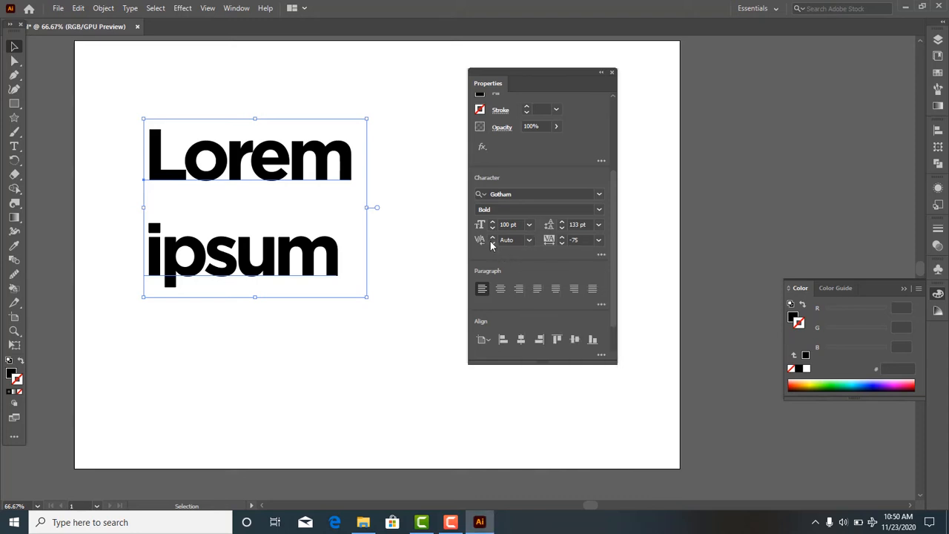
left_click(492, 244)
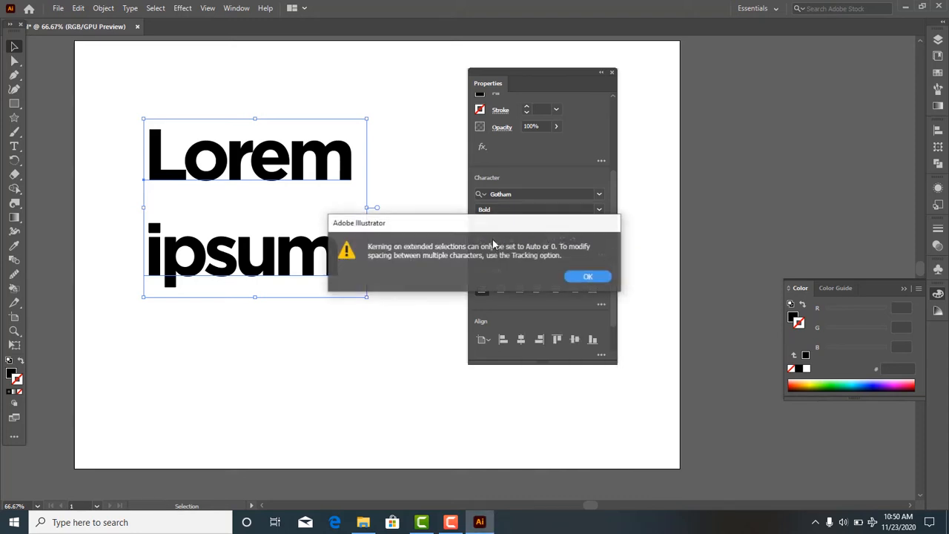
left_click(586, 278)
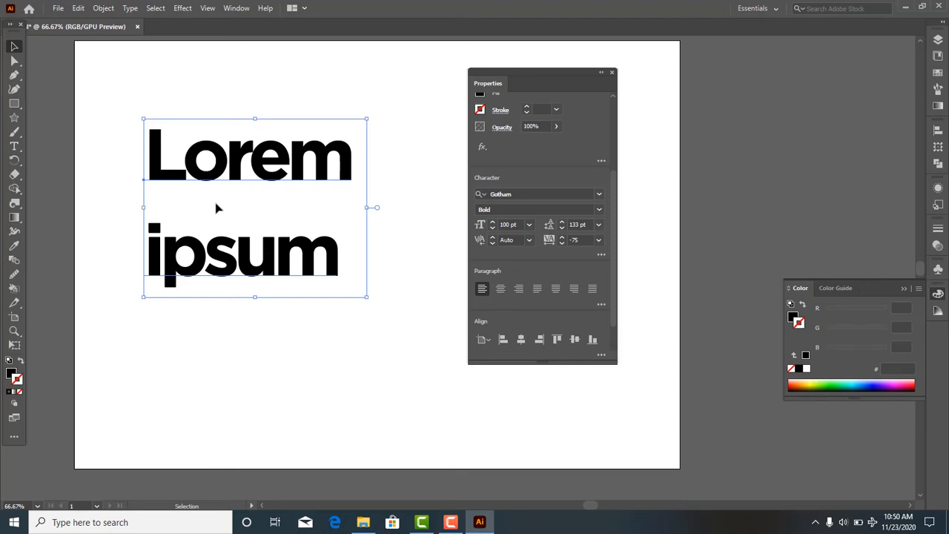
- Place the text cursor between the L and o of "Lorem" and widen the kerning there to 76 and 200
triple_click(185, 169)
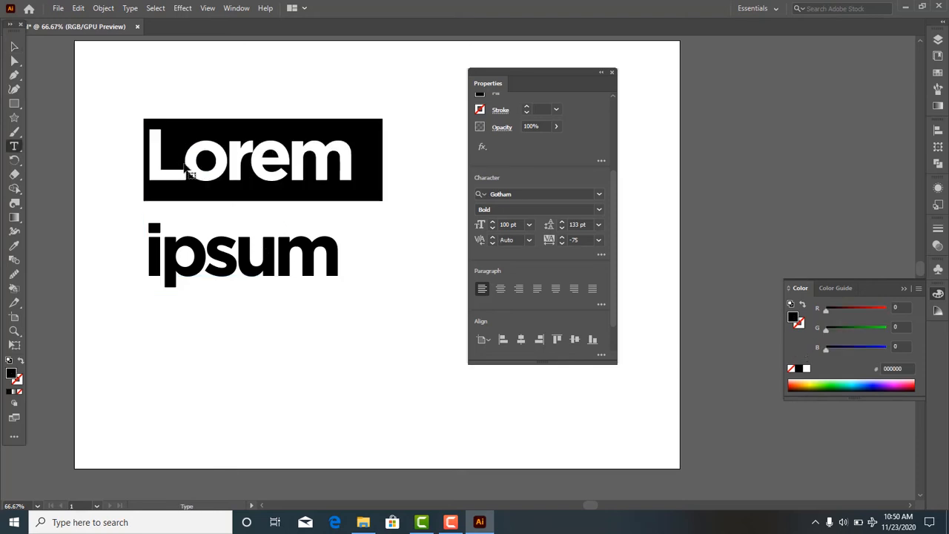
left_click(182, 162)
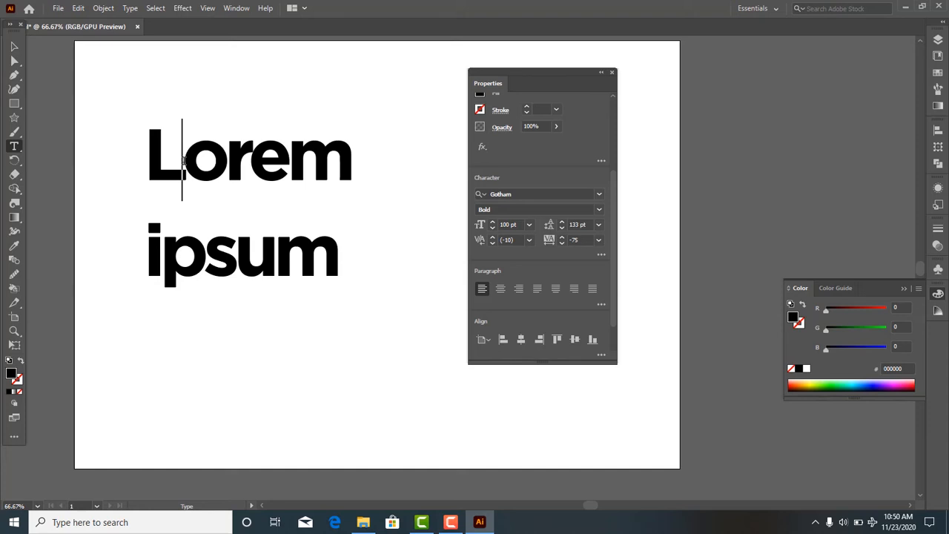
left_click(493, 237)
left_click_drag(494, 239, 494, 237)
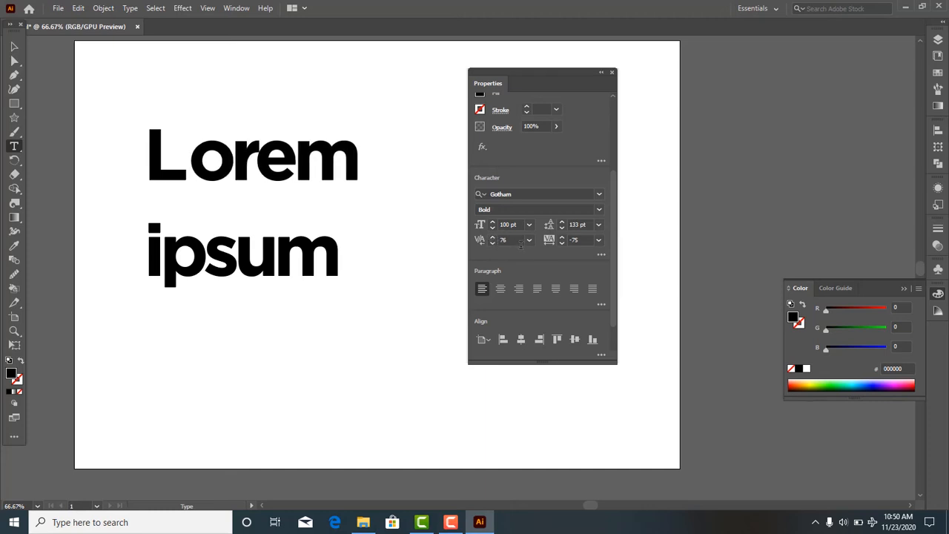
left_click(529, 241)
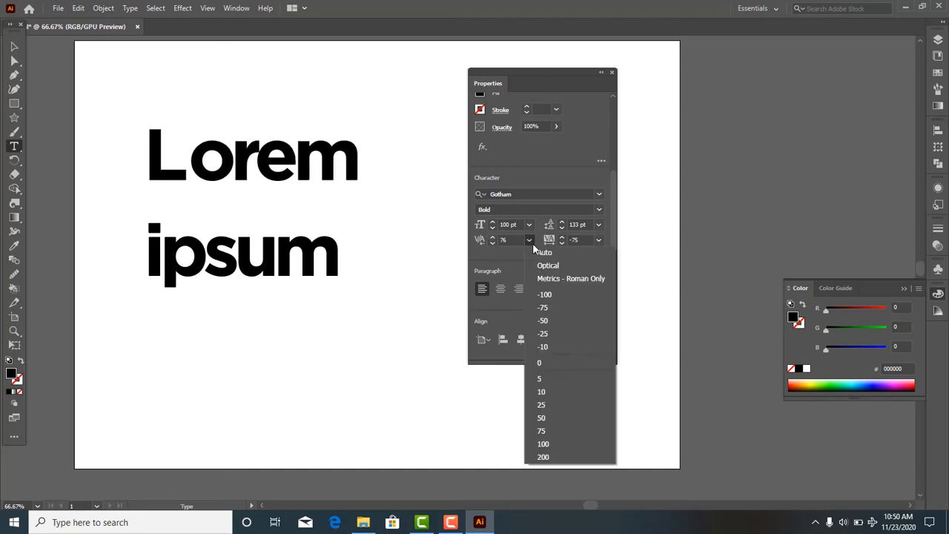
left_click(543, 458)
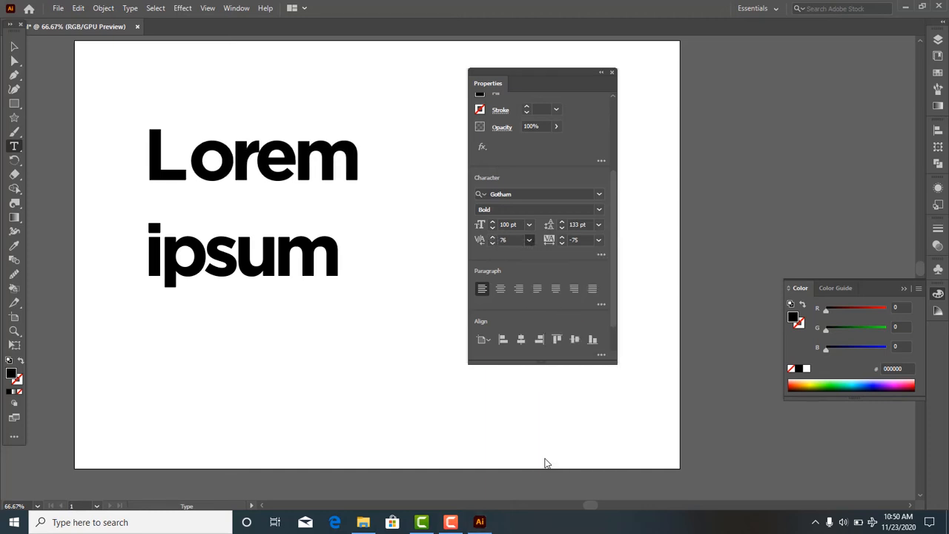
- Try a kerning of -100 between the L and o of "Lorem", and return it to Auto (-10)
left_click(529, 239)
left_click(528, 242)
left_click(529, 240)
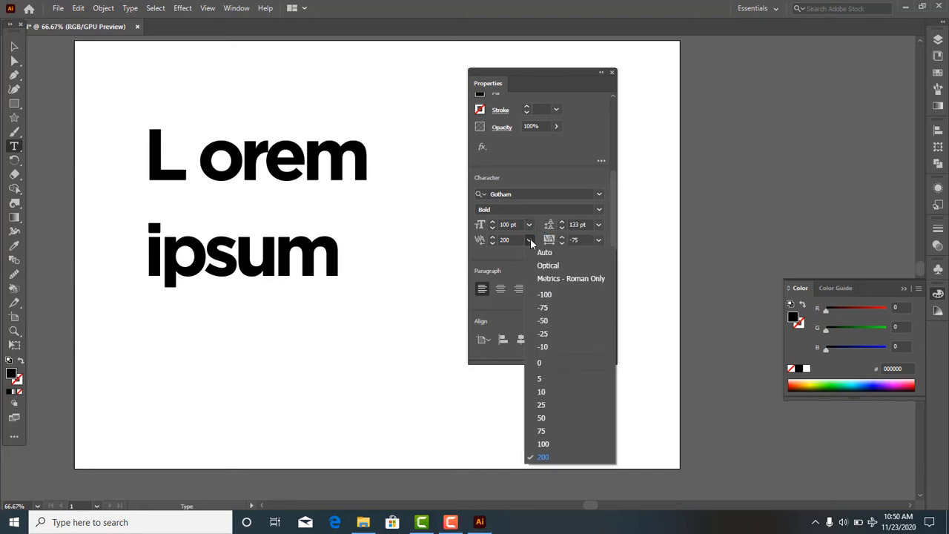
left_click(553, 295)
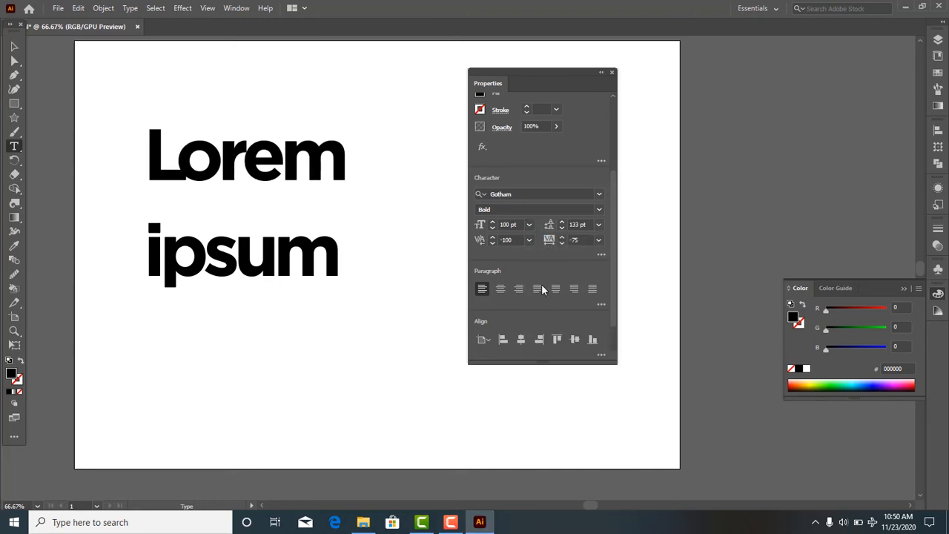
left_click(531, 240)
left_click(539, 253)
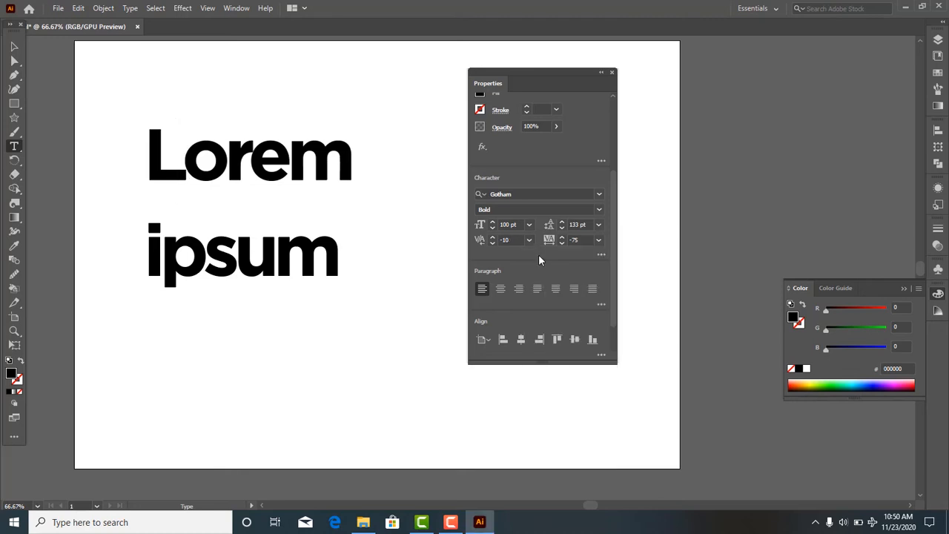
- Set the kerning between the L and o of "Lorem" to 300
left_click(512, 240)
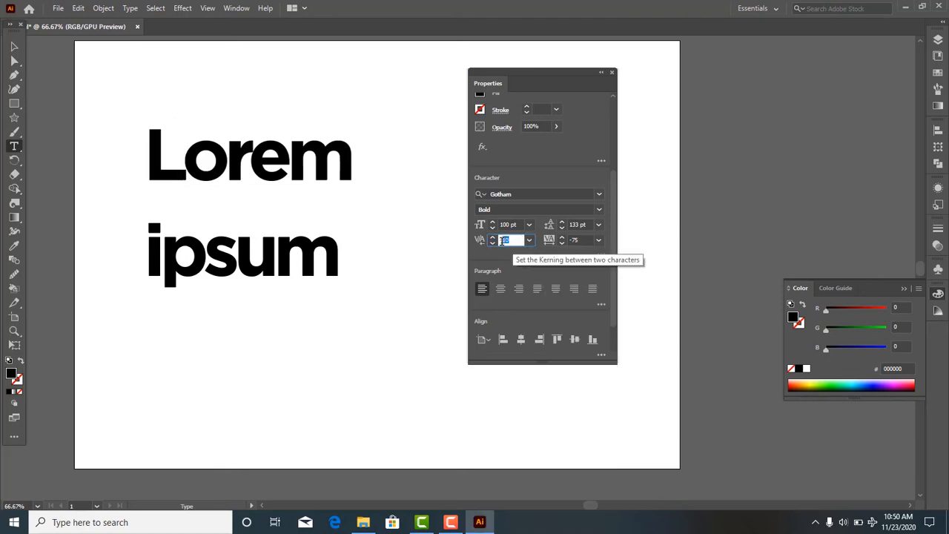
key("BackSpace")
type("300")
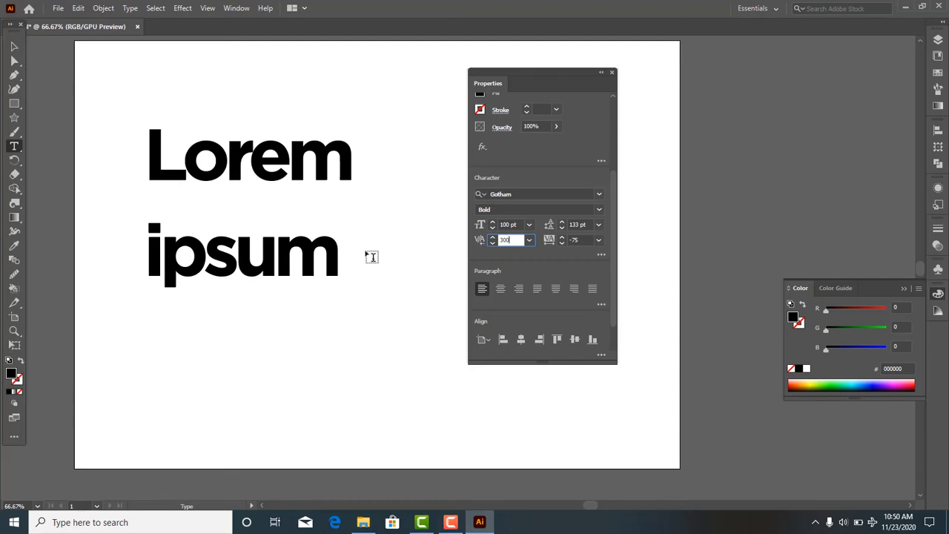
key("Return")
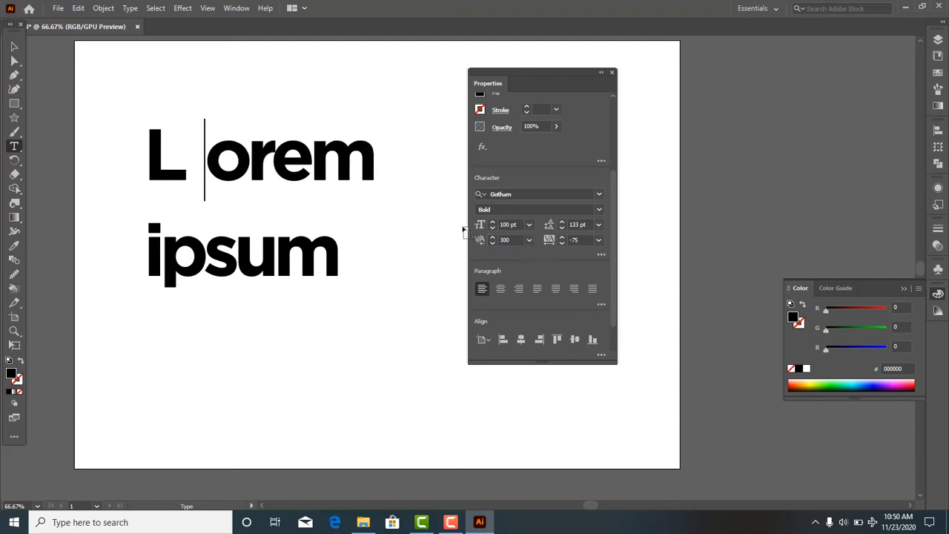
- Scale the text object down to about 95 pt and move it up near the artboard's upper edge
left_click(15, 46)
left_click_drag(147, 119, 155, 126)
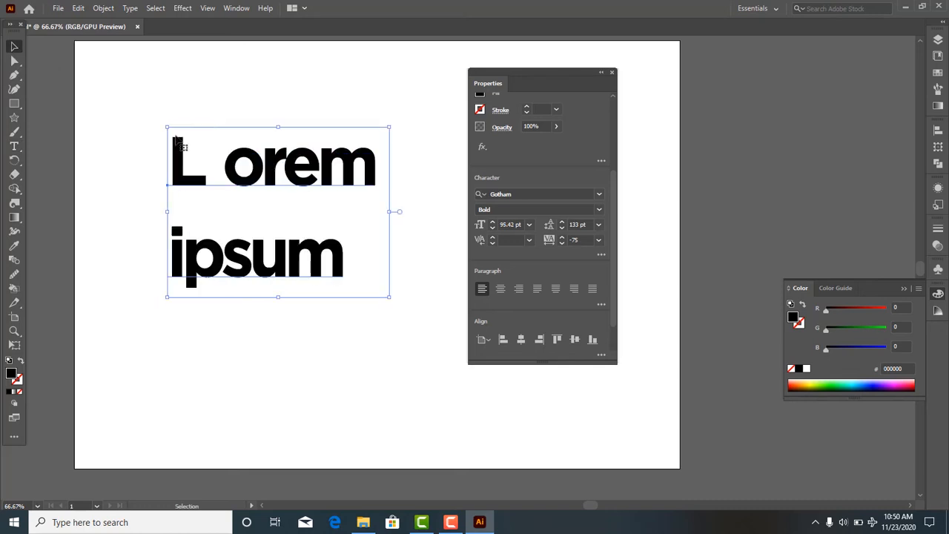
left_click_drag(228, 175, 211, 100)
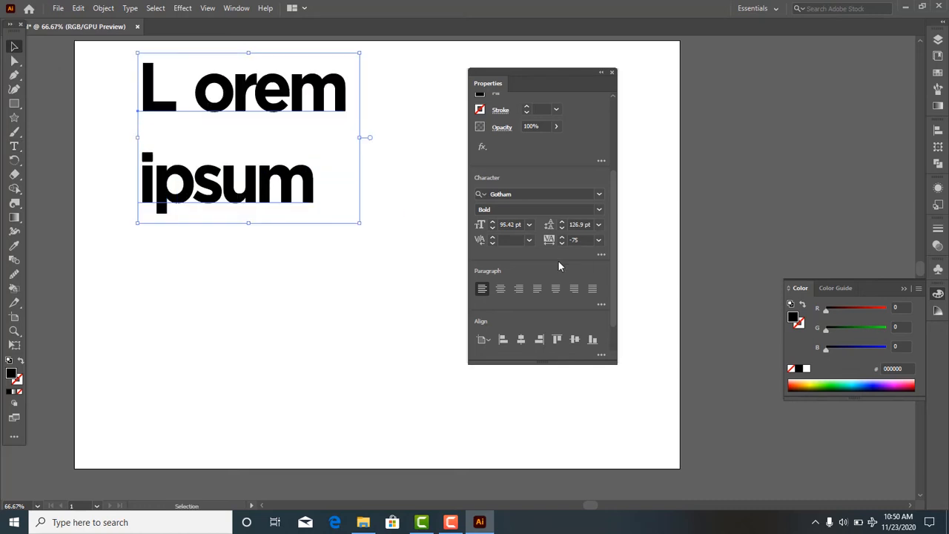
- Align the text to the artboard's left edge, its right edge, and finally its horizontal center
scroll(558, 266, "down", 2)
scroll(178, 276, "down", 2, "alt")
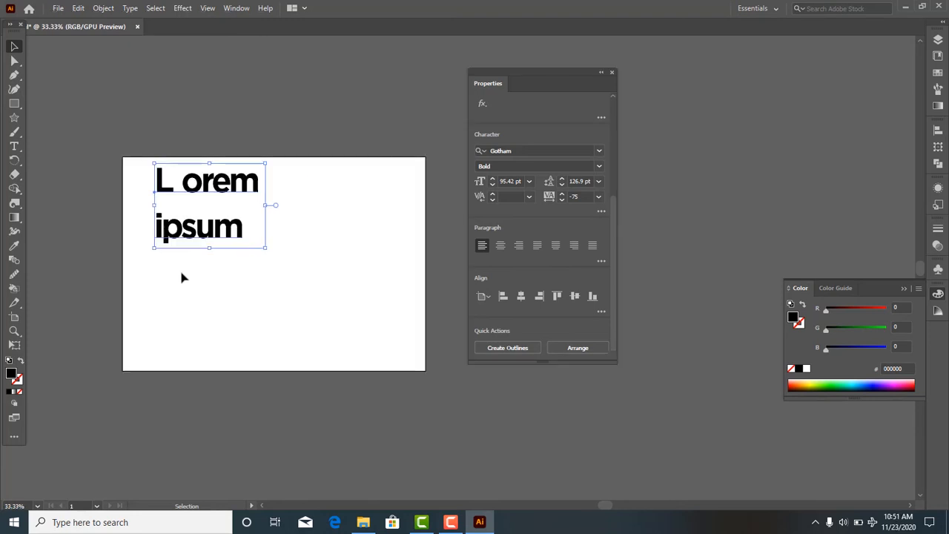
scroll(181, 275, "up", 1)
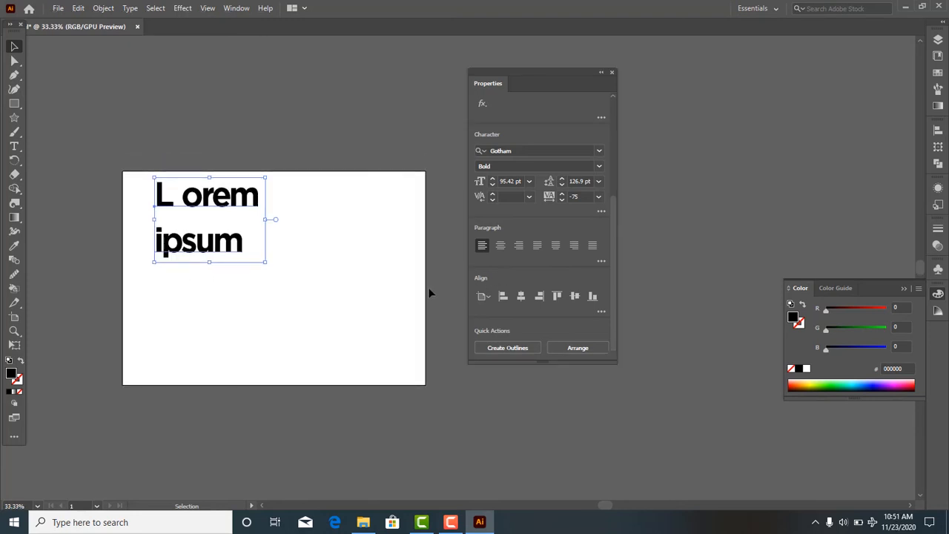
scroll(428, 287, "up", 1, "alt")
scroll(427, 287, "down", 1, "alt")
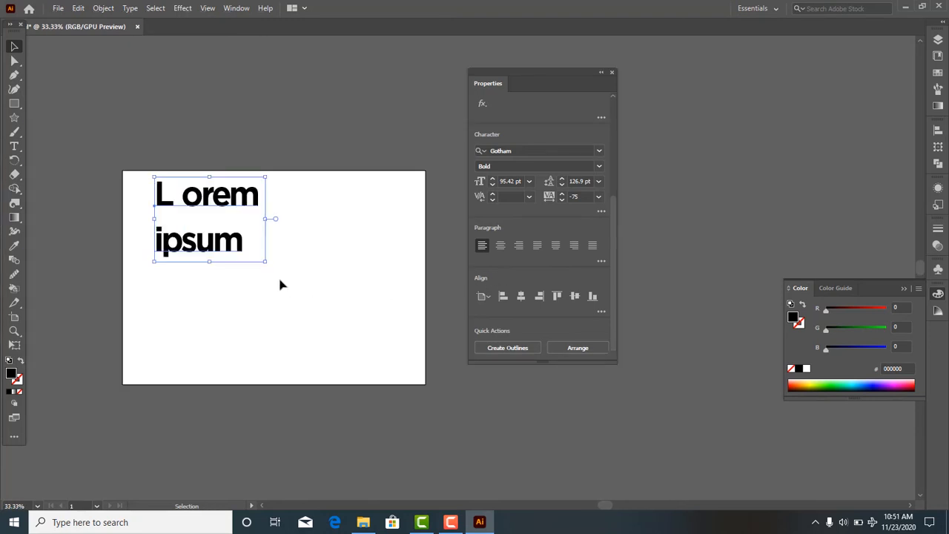
scroll(277, 279, "up", 5)
scroll(277, 278, "down", 3)
scroll(277, 282, "down", 3)
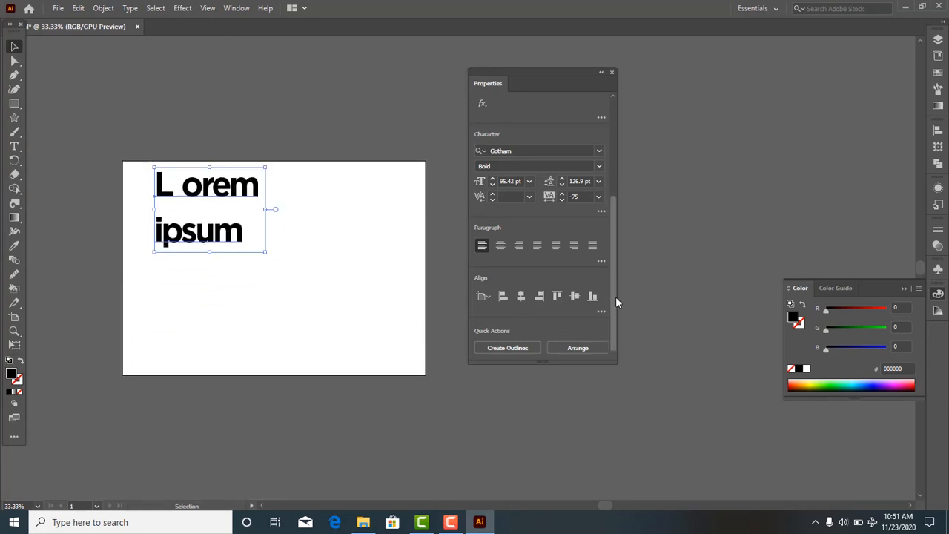
left_click(504, 297)
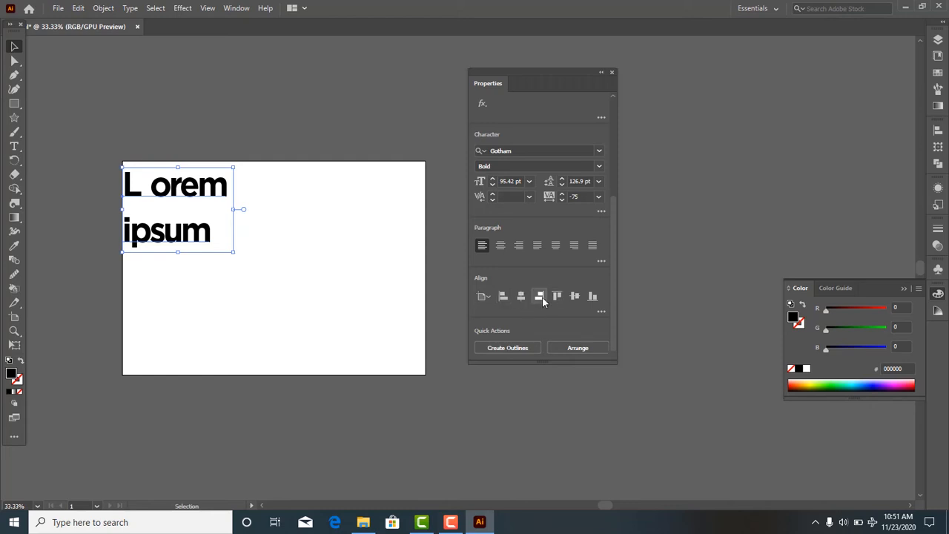
left_click(540, 297)
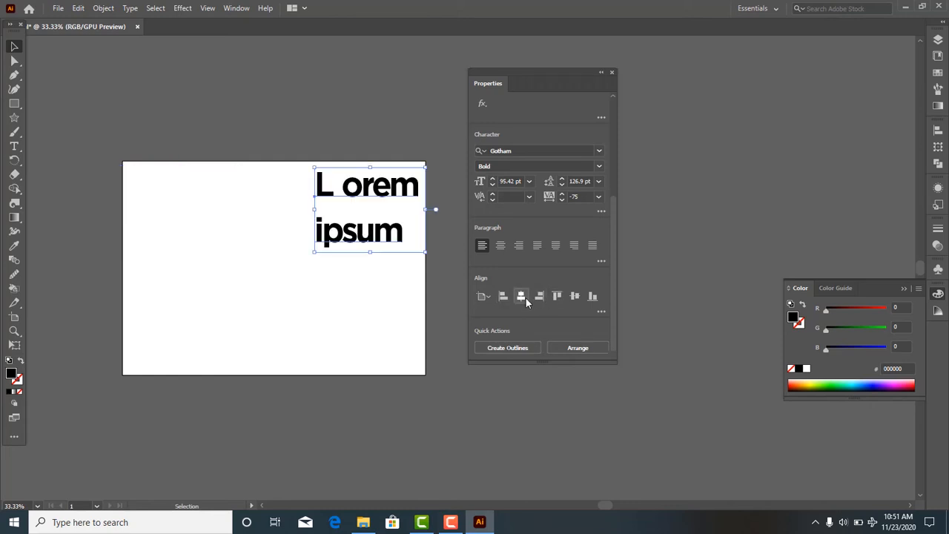
left_click(526, 298)
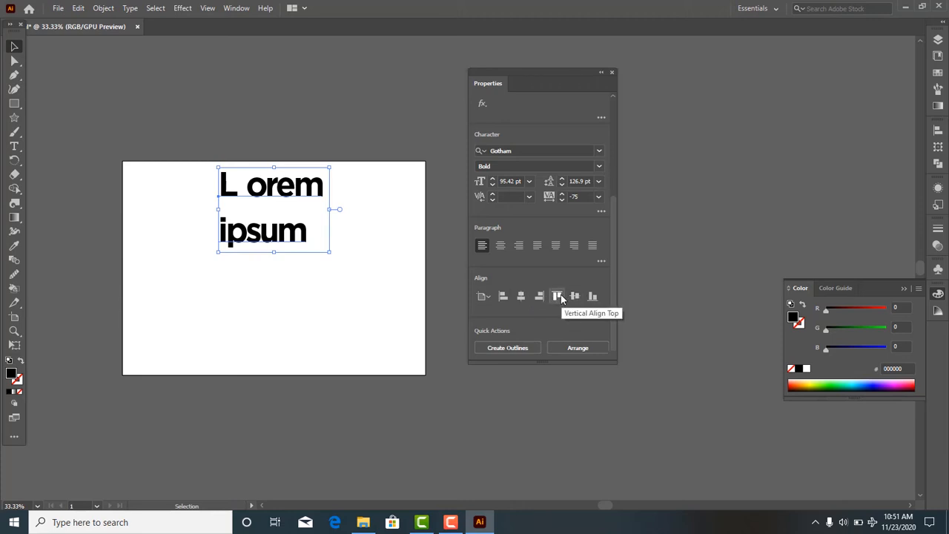
- Align the text to the artboard's top edge, its bottom edge, and finally its vertical center
left_click(559, 296)
left_click(591, 297)
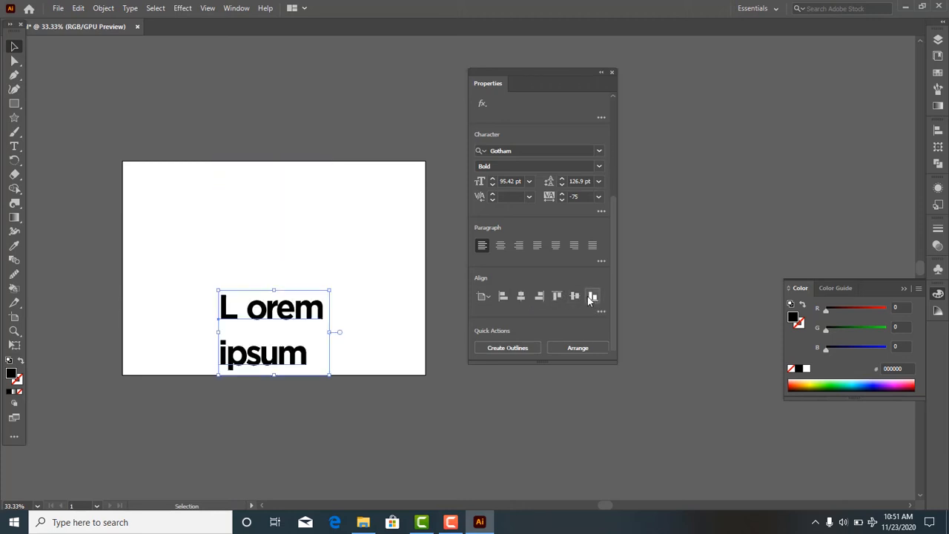
left_click(575, 296)
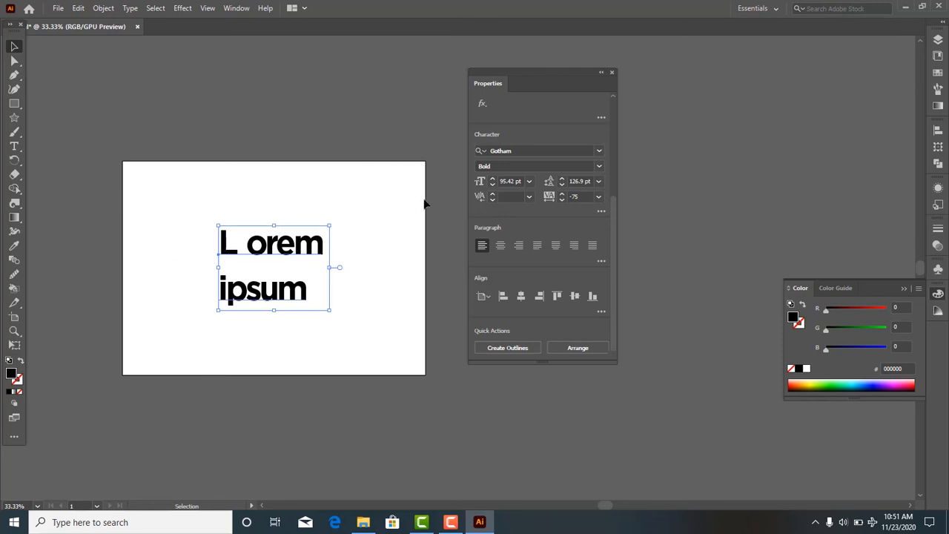
- Right-align the lines of the text paragraph and move the text back to the middle of the artboard
left_click(518, 247)
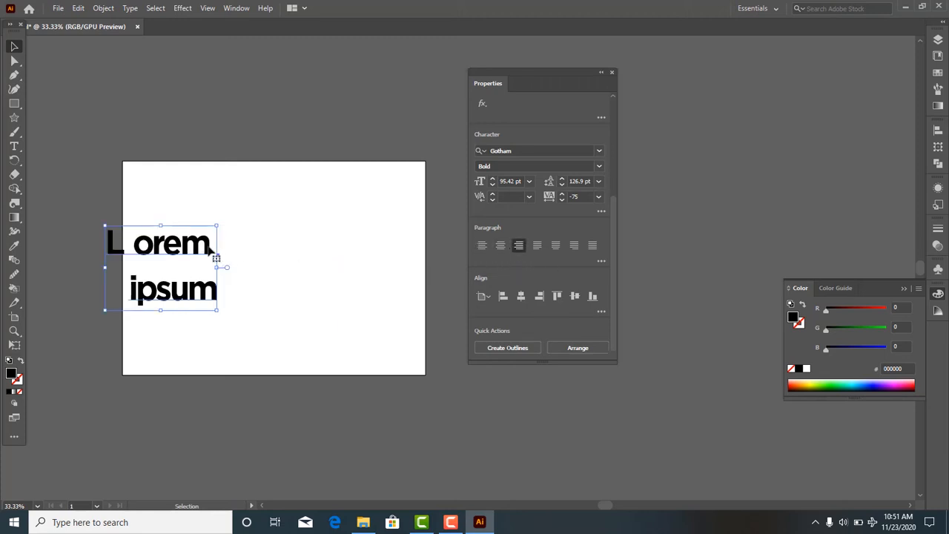
left_click_drag(214, 252, 314, 252)
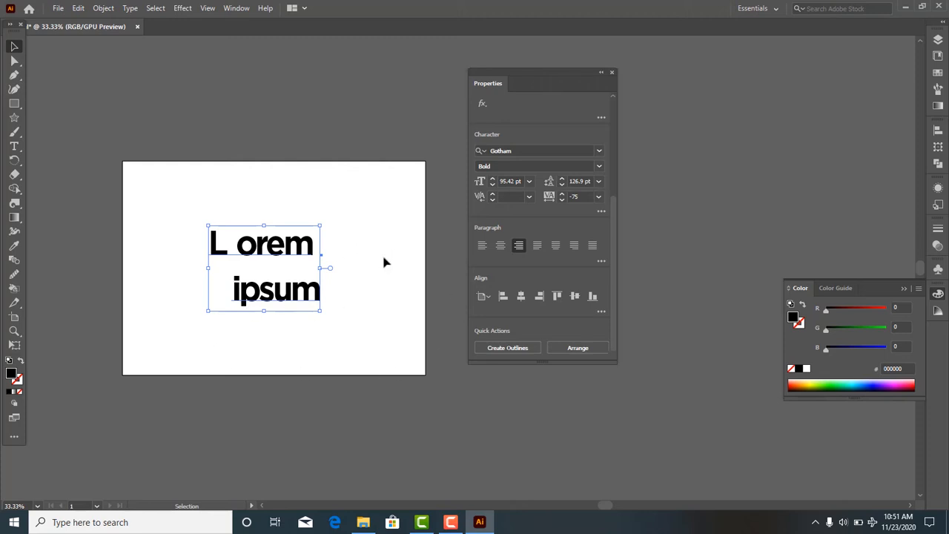
- Move the Properties panel clear of the artboard and park the text on the pasteboard above and beside it
left_click_drag(538, 83, 792, 53)
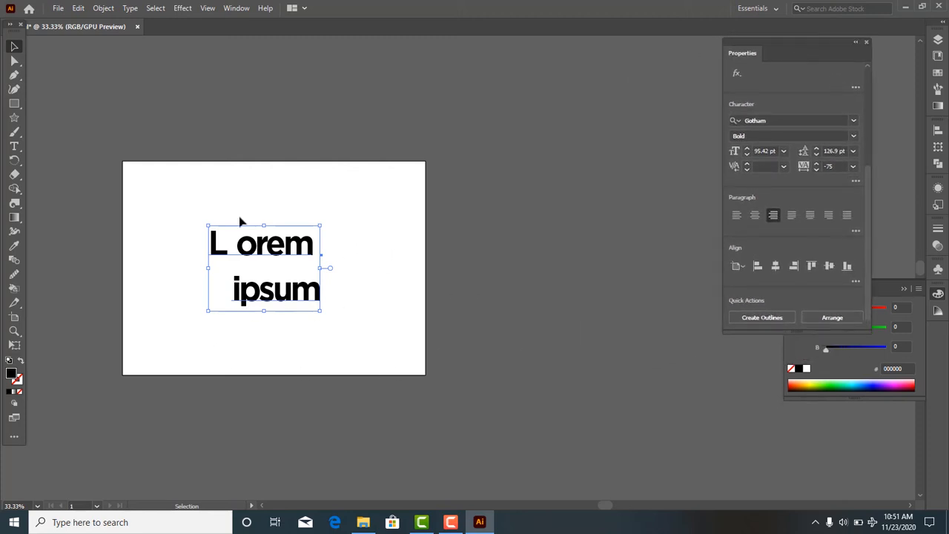
left_click_drag(252, 254, 606, 76)
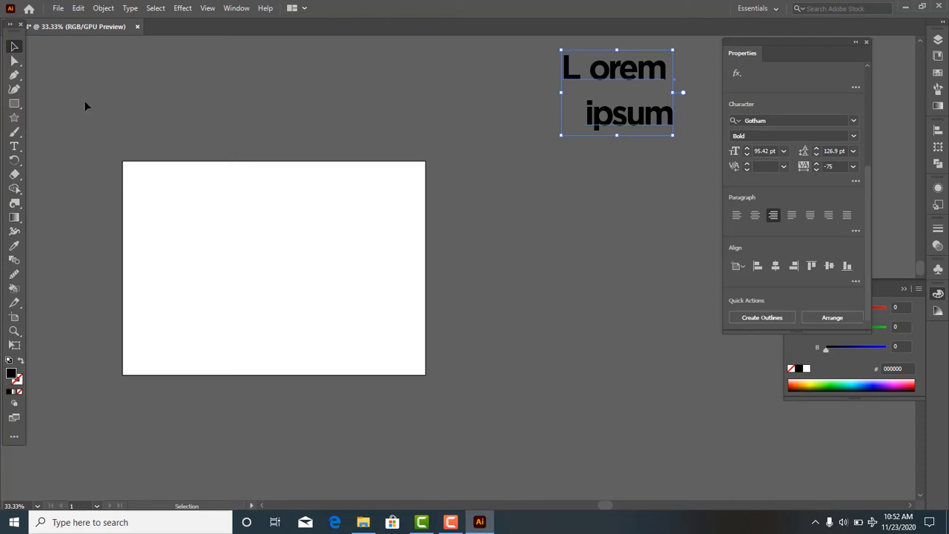
- Look through the basic shape tools, trying the Ellipse tool and returning to the Rectangle tool
left_click(14, 103)
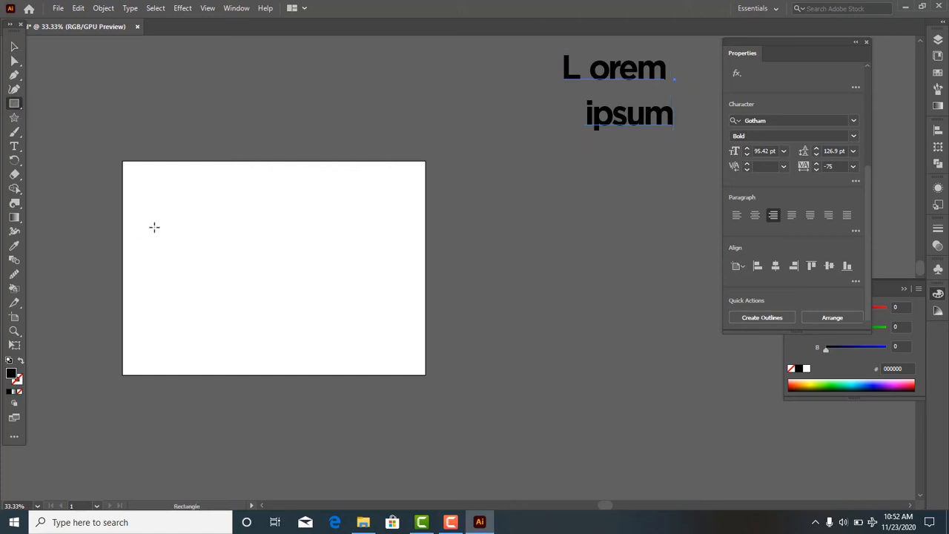
left_click(16, 108)
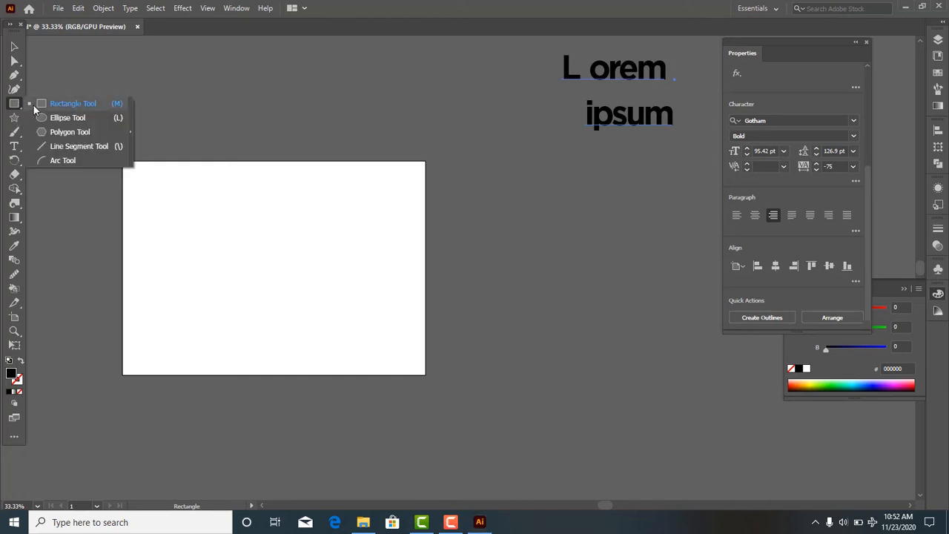
left_click(34, 110)
left_click(23, 111)
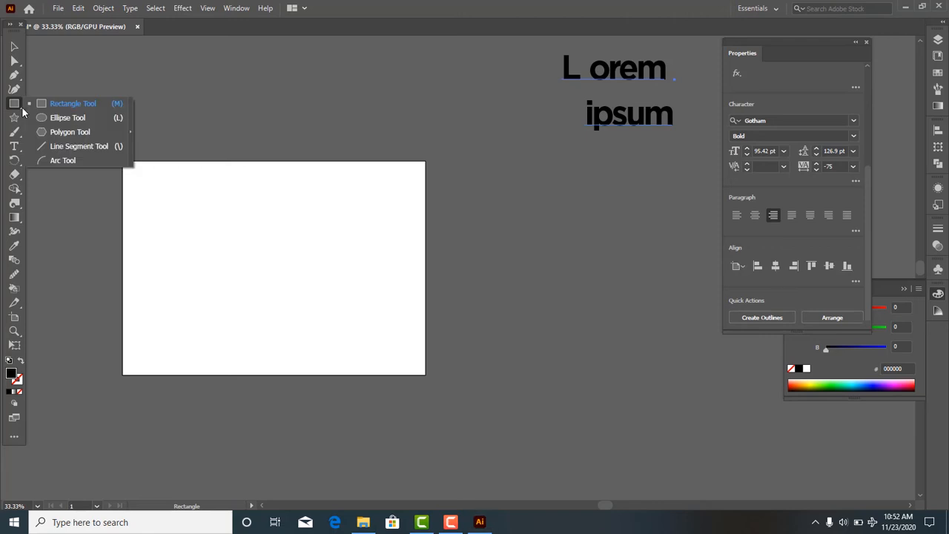
left_click(51, 117)
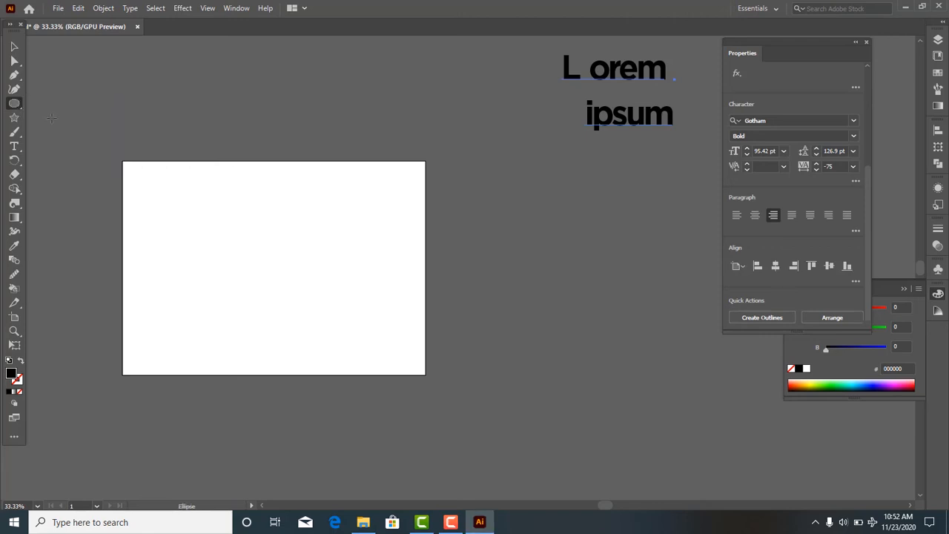
left_click(14, 104)
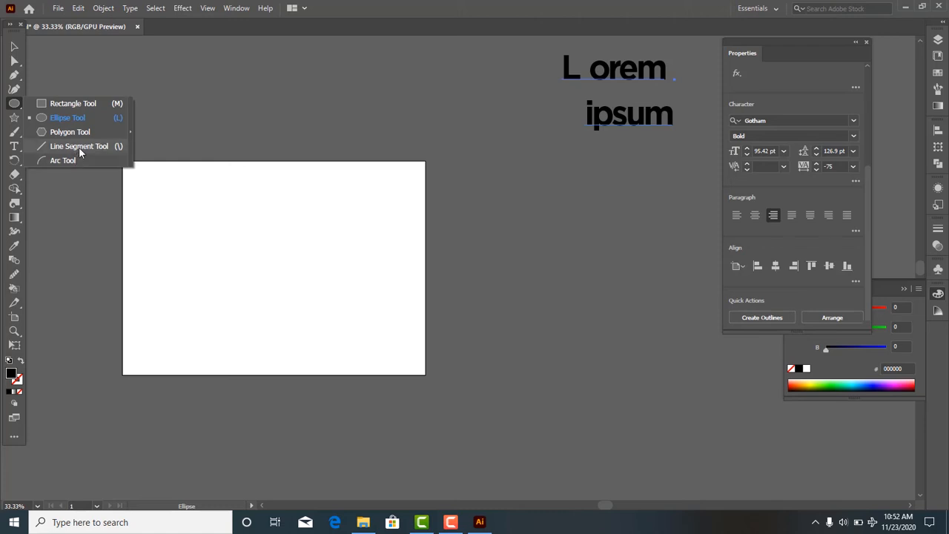
left_click(76, 104)
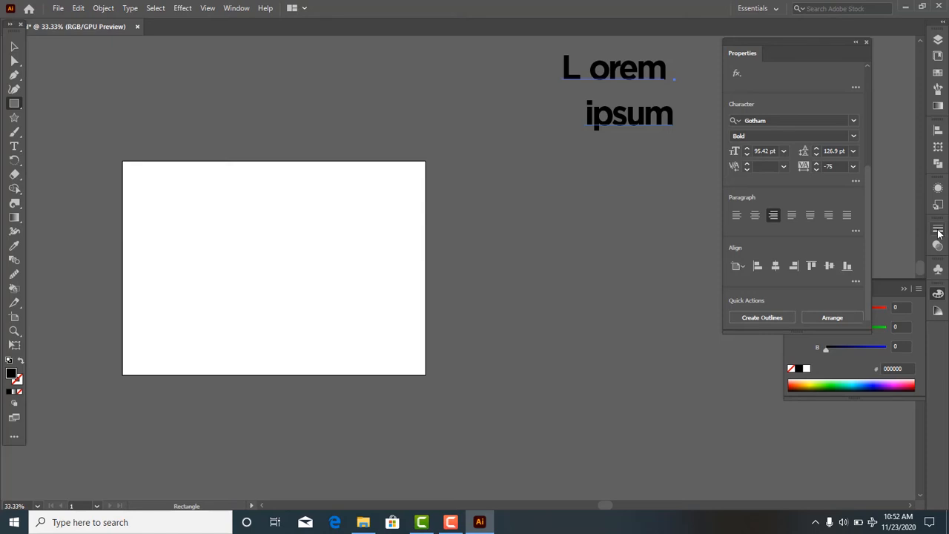
- Draw a large black rectangle on the artboard and a smaller one overlapping its lower edge
key("ctrl+0")
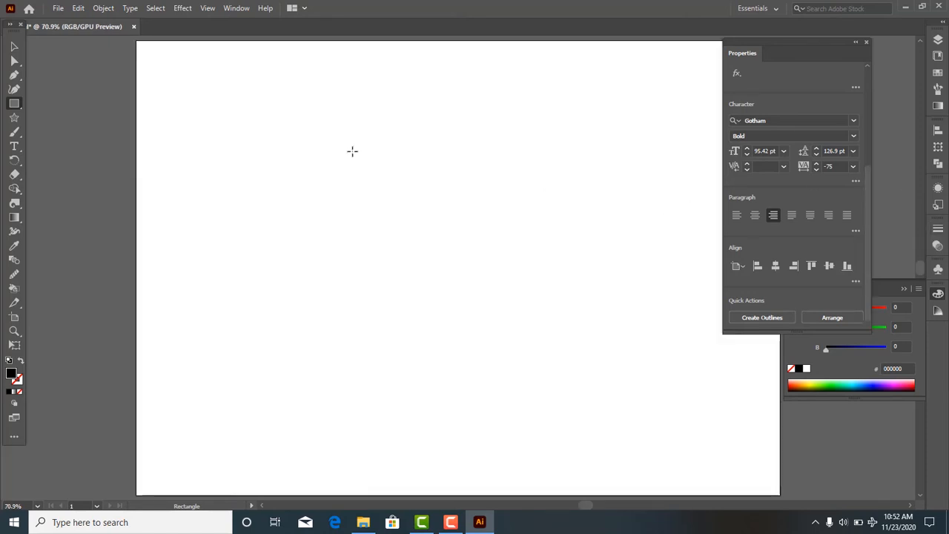
left_click_drag(200, 84, 683, 378)
left_click_drag(241, 343, 589, 445)
scroll(274, 320, "down", 1)
scroll(274, 320, "down", 1)
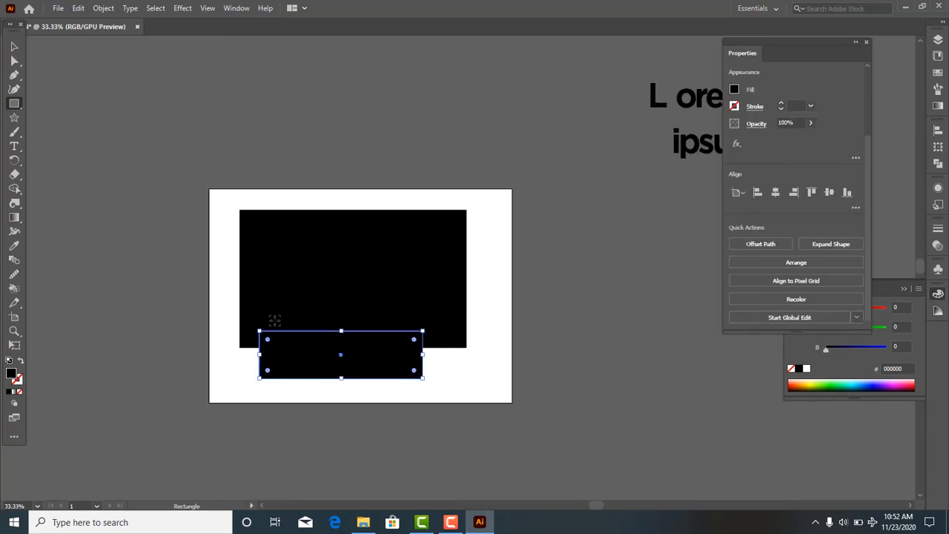
- Delete both the small and the large black rectangle from the artboard
key("Delete")
left_click(14, 46)
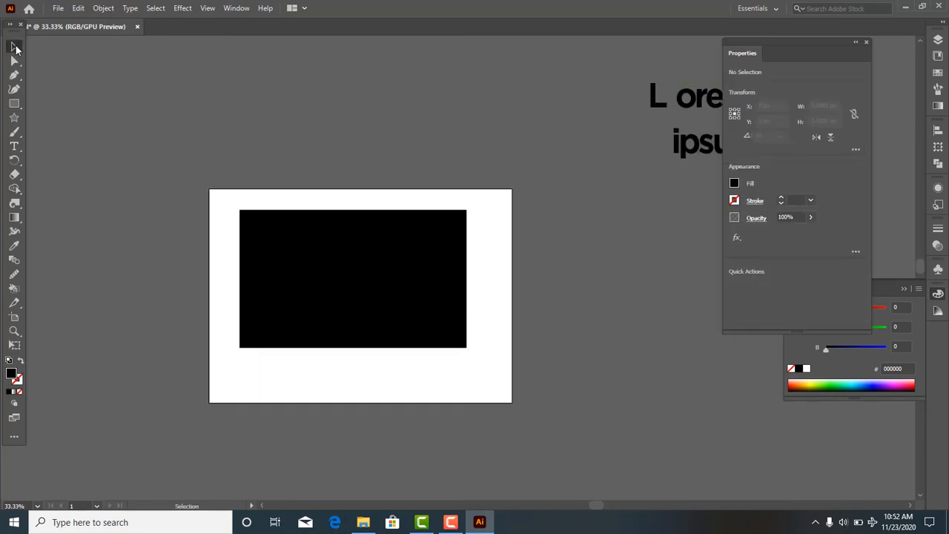
left_click(288, 285)
key("Delete")
- Draw a black square about 241 px wide near the artboard's upper-left corner and delete it
left_click(14, 104)
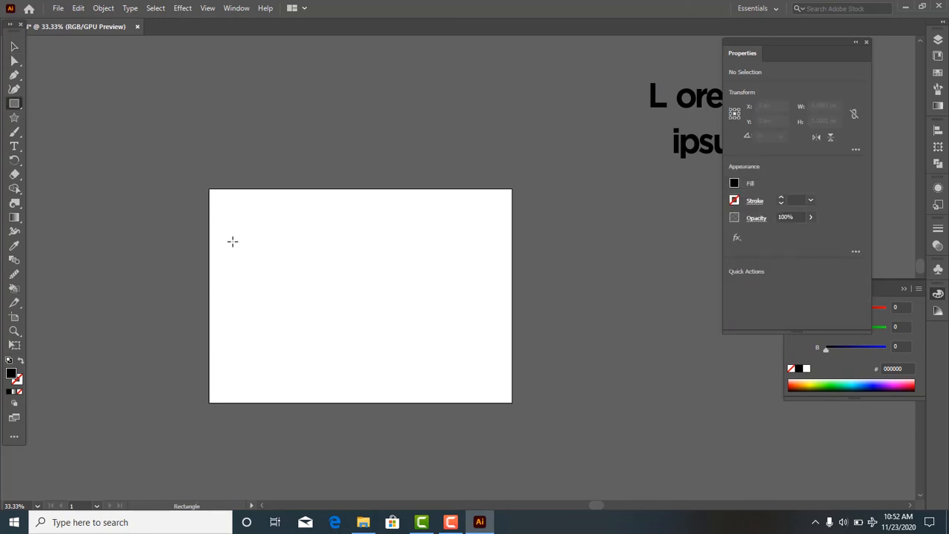
left_click_drag(229, 220, 334, 287)
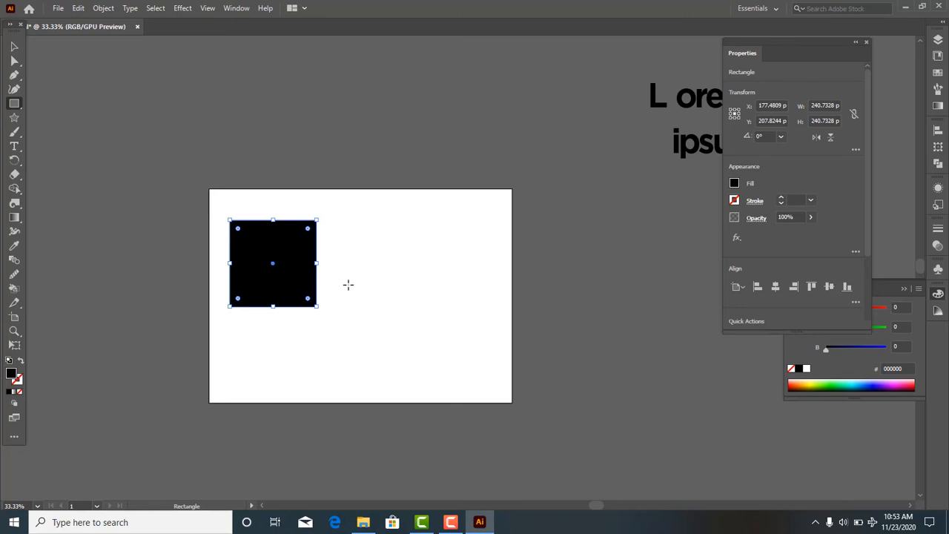
key("Delete")
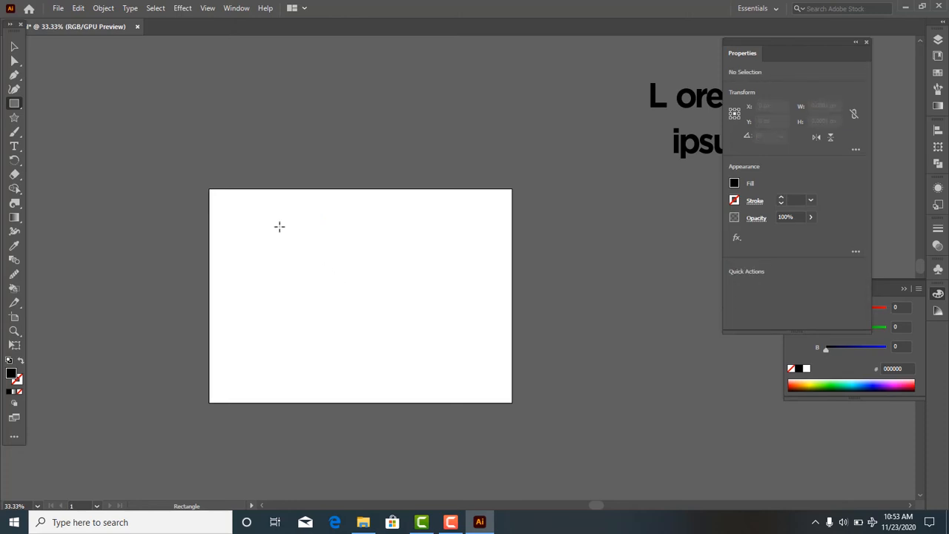
- Draw a black square about 305 px wide near the middle of the artboard
left_click_drag(281, 235, 436, 378)
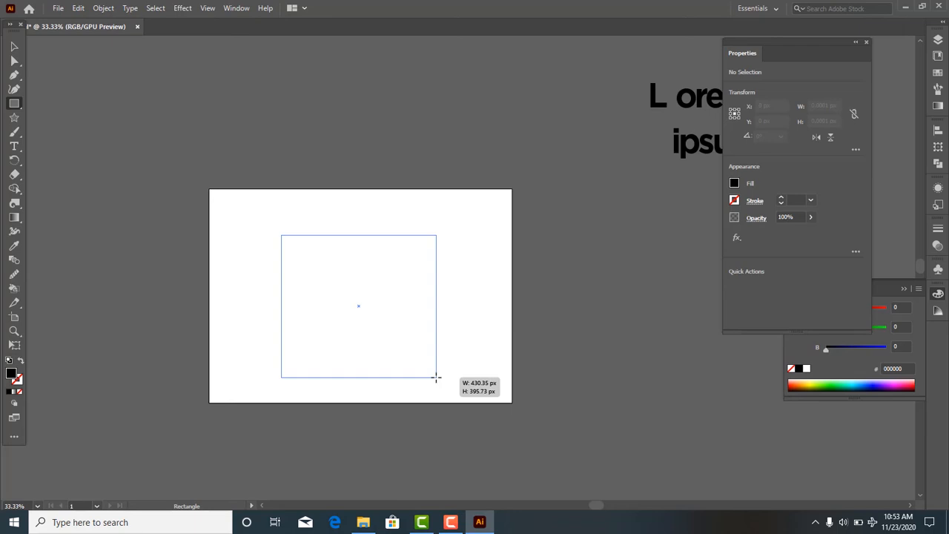
left_click_drag(436, 377, 391, 320)
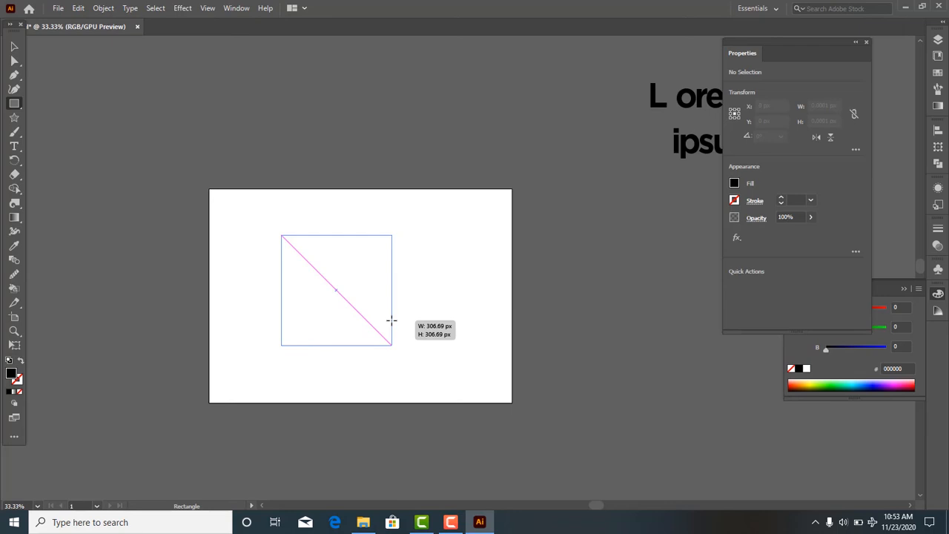
mouse_move(391, 320)
left_mouse_down()
mouse_move(296, 221)
mouse_move(326, 280)
left_mouse_up()
left_click_drag(395, 344, 416, 377)
left_click_drag(362, 324, 354, 292)
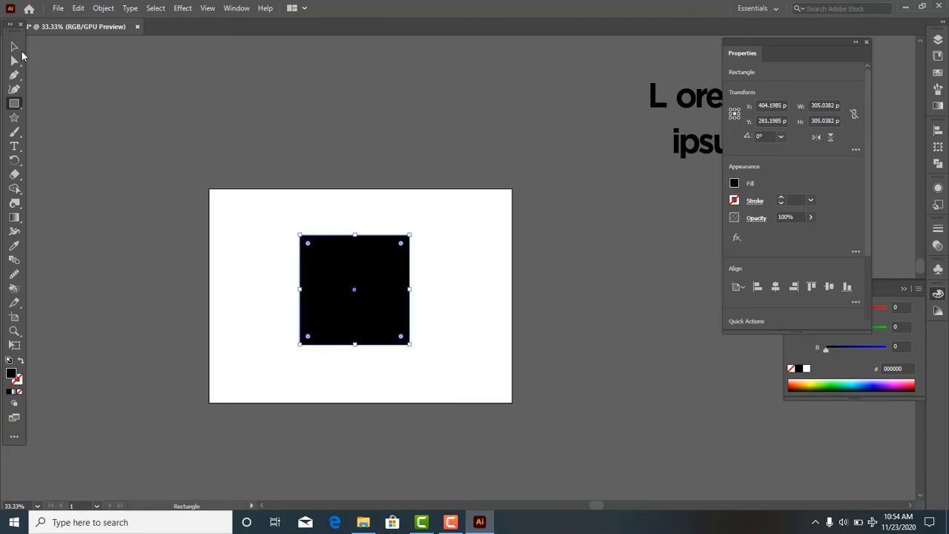
- Round all four corners of the black square evenly with its live corner widgets
left_click(14, 47)
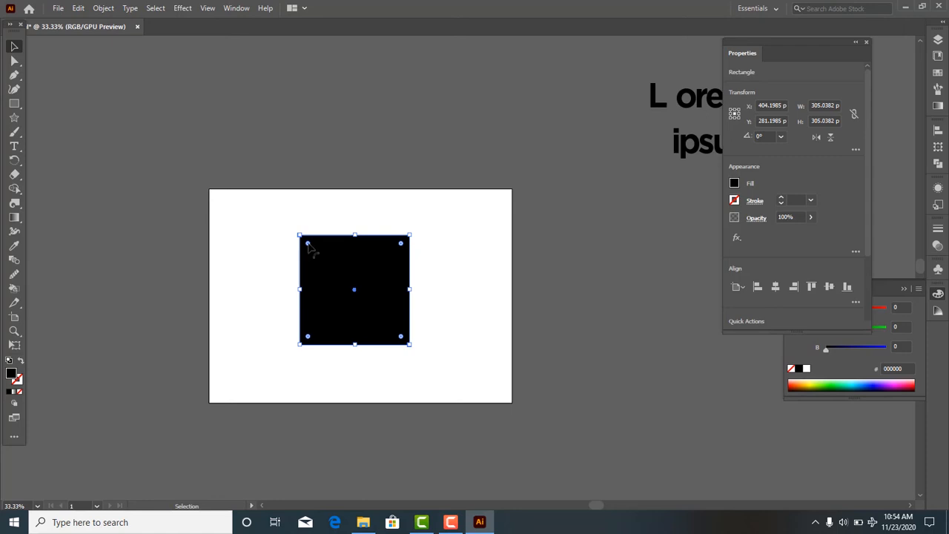
left_click_drag(308, 244, 323, 257)
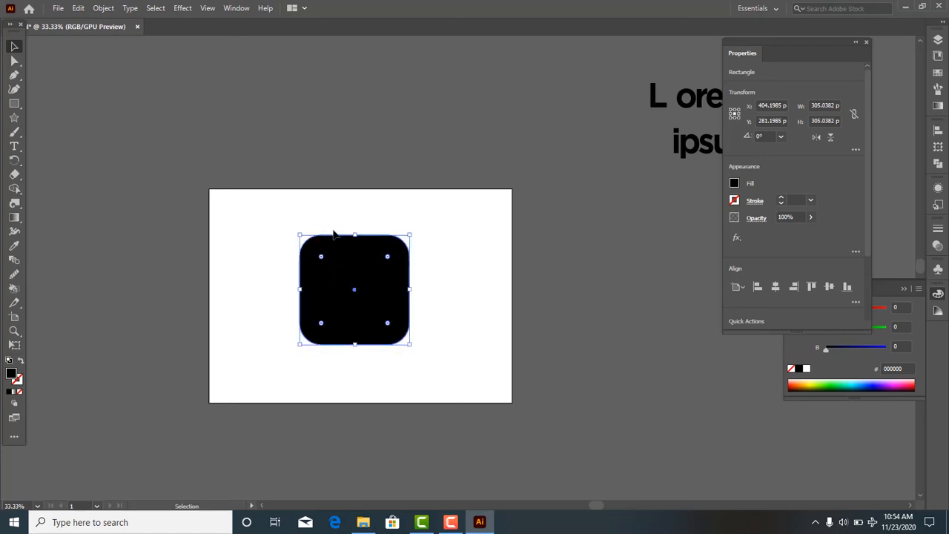
- Restore the black square's four rounded corners to sharp corners
left_click(334, 225)
left_click_drag(266, 222, 463, 378)
left_click_drag(323, 257, 434, 344)
left_click(252, 212)
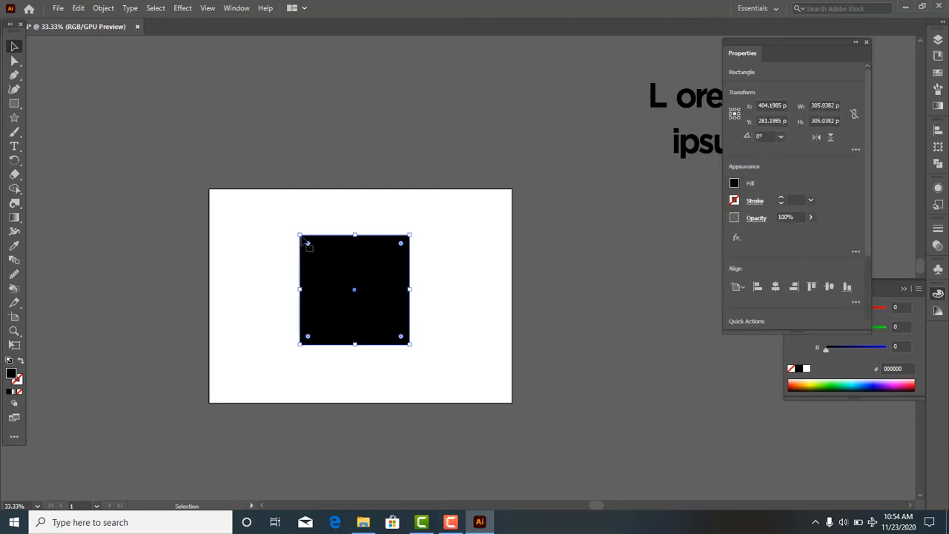
- Round the black square's two upper corners fully into an arch shape and undo the rounding
left_click_drag(346, 197, 245, 187)
left_click_drag(310, 251, 316, 443)
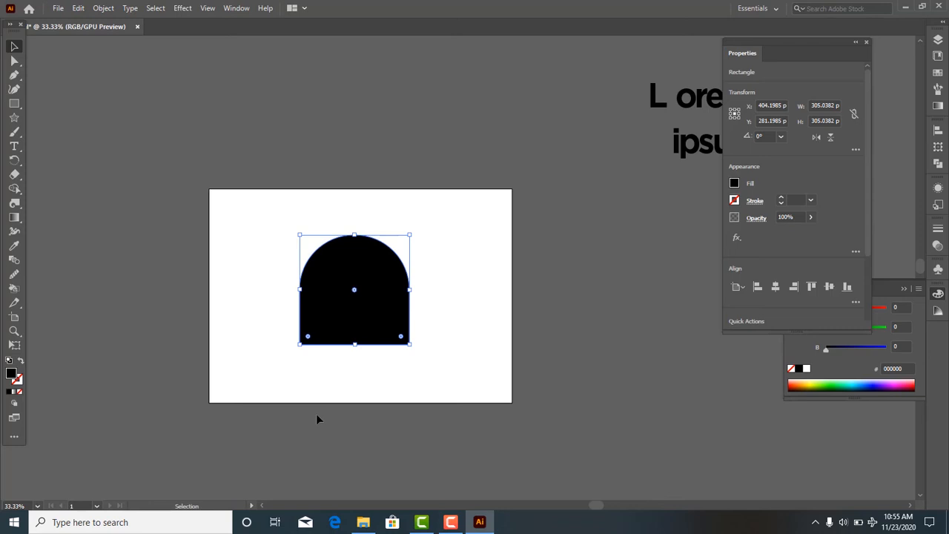
key("ctrl+z")
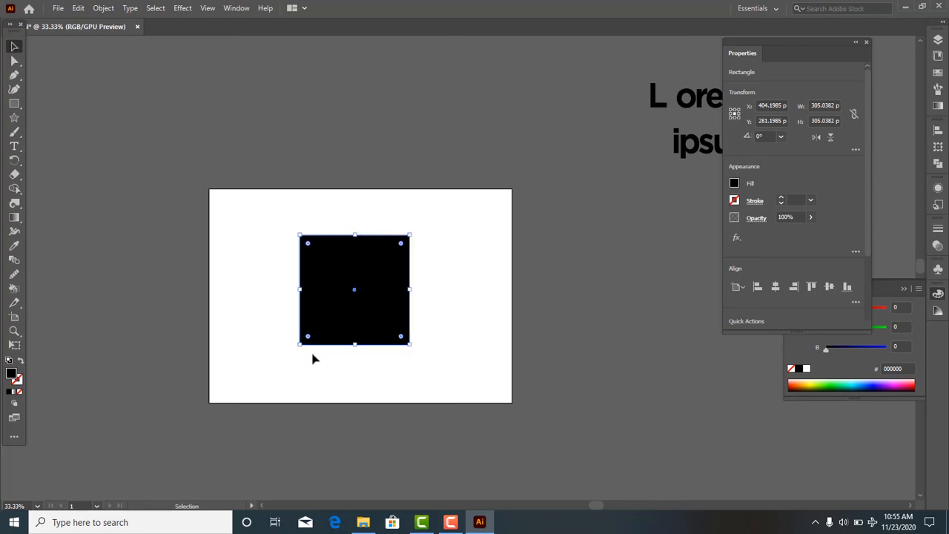
- Try to round only the black square's upper-right corner using Direct Selection
left_click(14, 62)
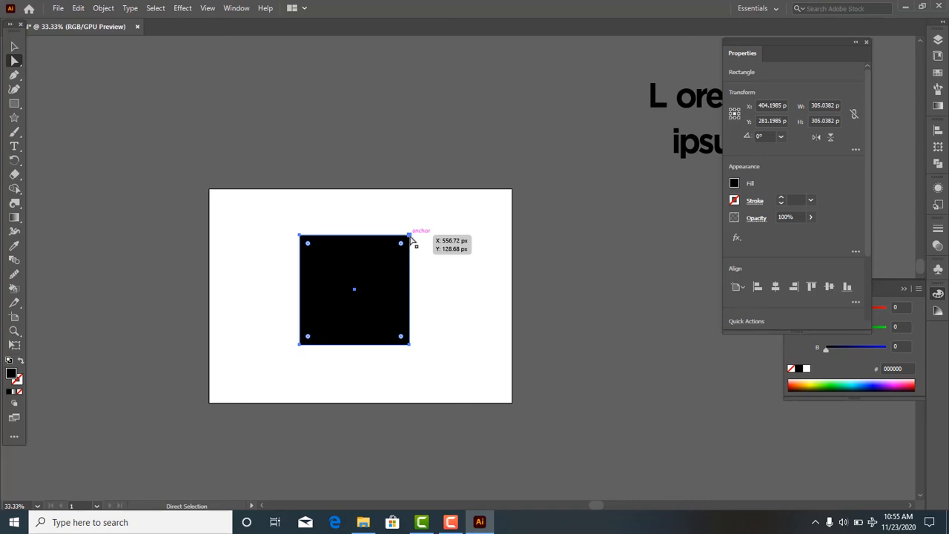
left_click(425, 255)
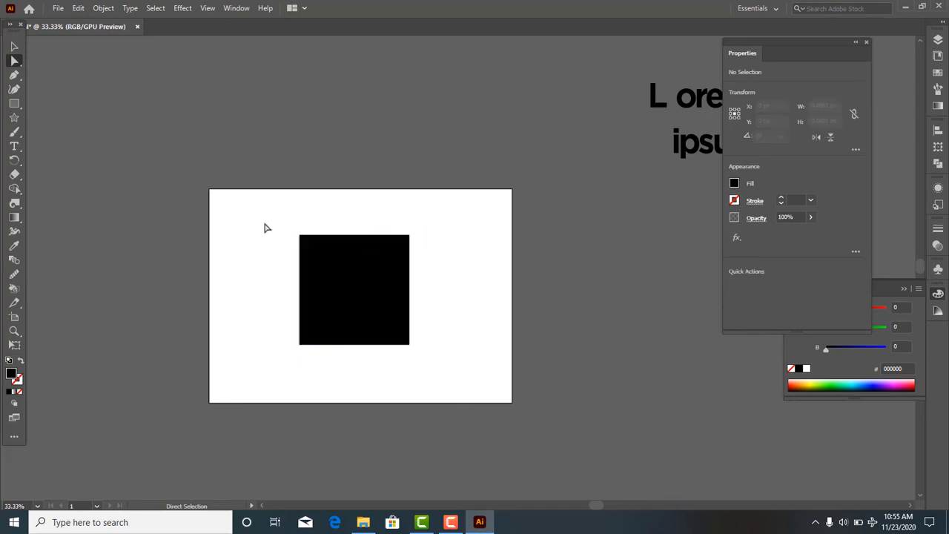
left_click_drag(265, 224, 425, 381)
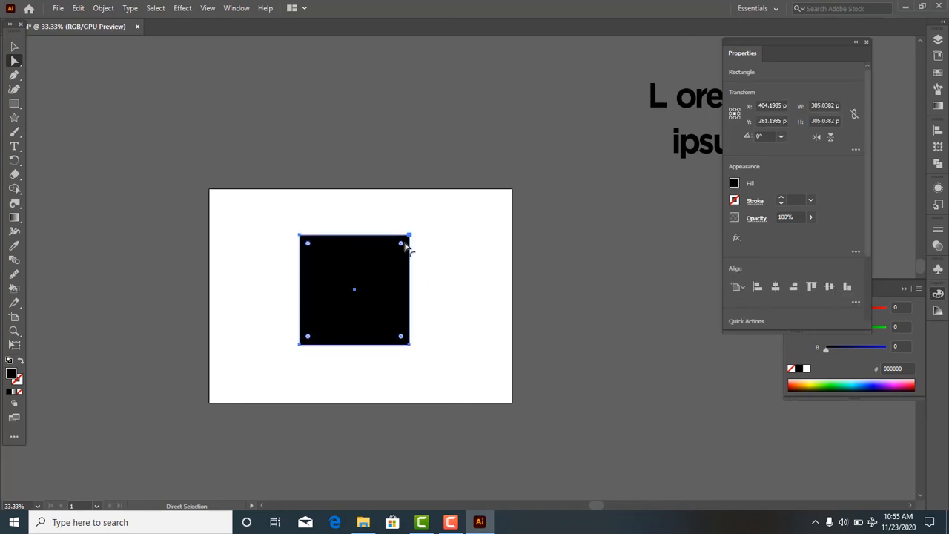
left_click_drag(402, 247, 440, 246)
- Rotate the black square clockwise by about 6° and undo the rotation
left_click(14, 46)
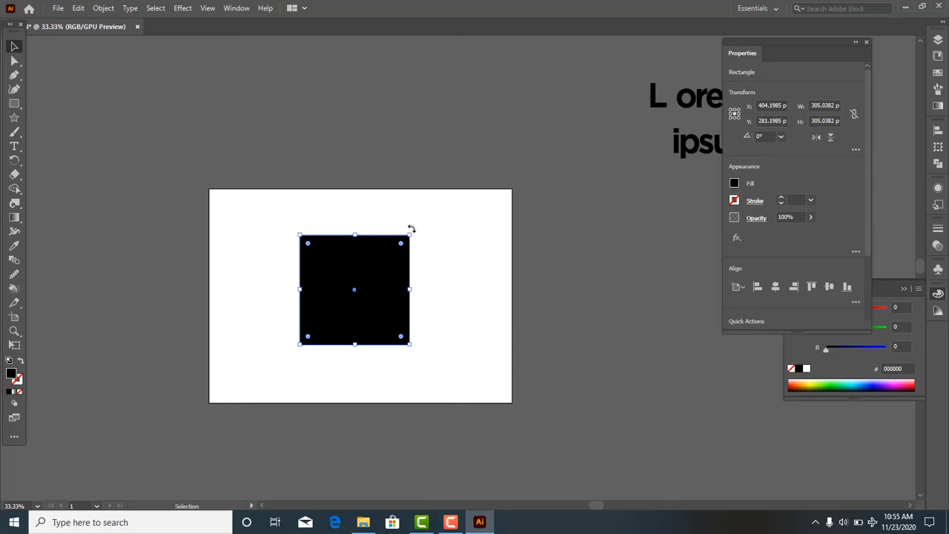
mouse_move(410, 235)
left_mouse_down()
mouse_move(490, 209)
mouse_move(413, 232)
mouse_move(419, 283)
mouse_move(417, 239)
left_mouse_up()
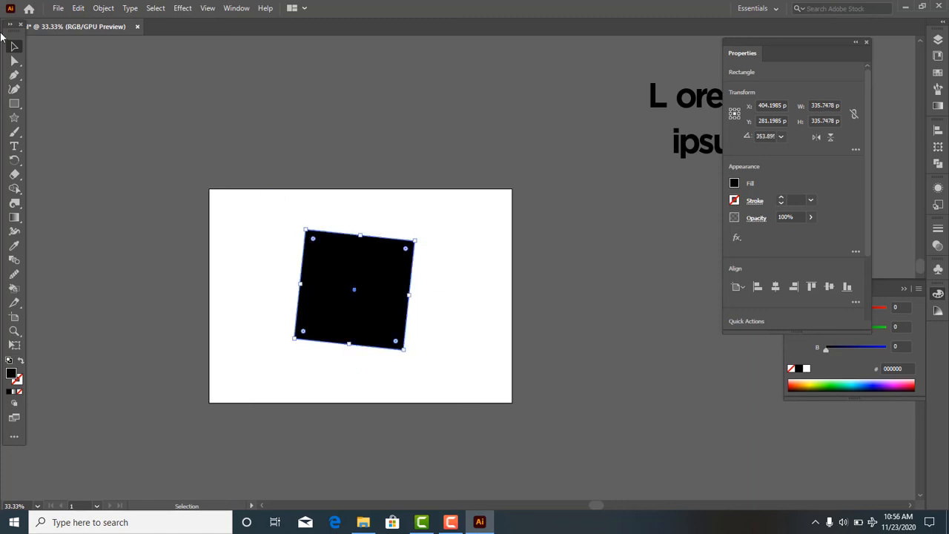
key("ctrl+z")
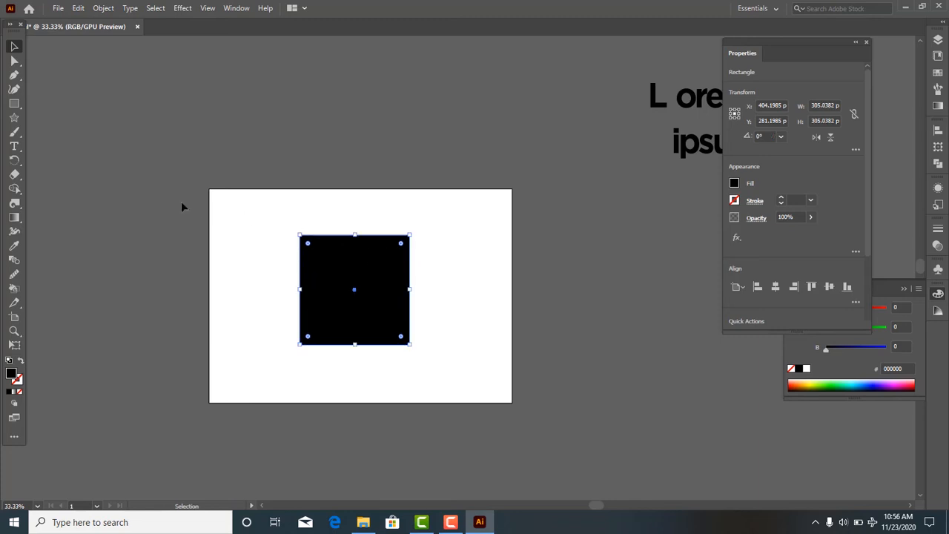
- Distort the black square into an irregular quadrilateral by moving its corner anchor points individually with Direct Selection
left_click(15, 61)
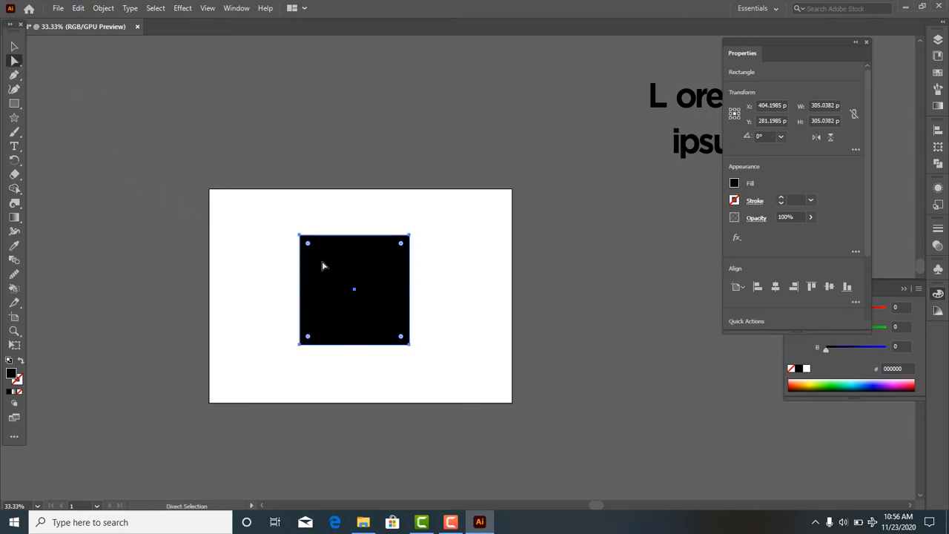
left_click(409, 236)
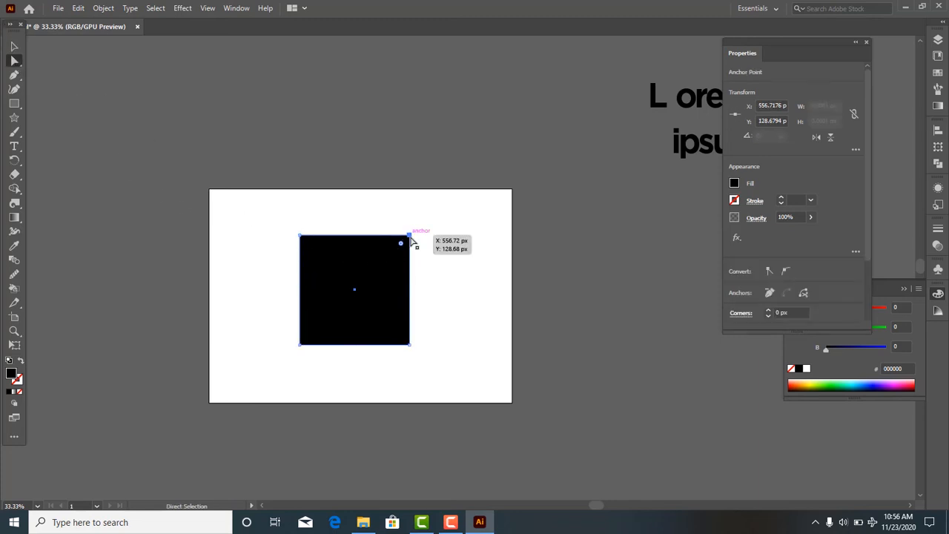
left_click_drag(412, 240, 442, 285)
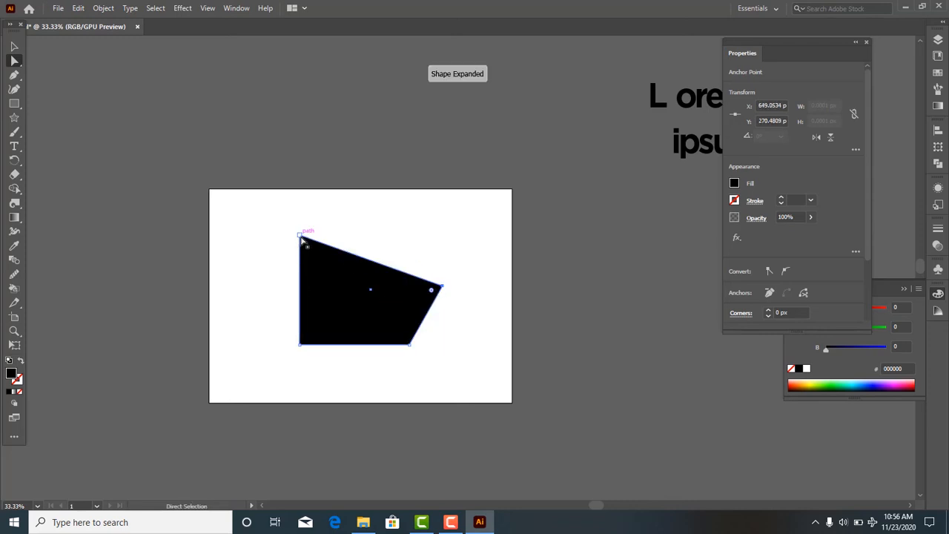
left_click_drag(302, 241, 259, 308)
left_click_drag(352, 318, 360, 292)
left_click_drag(309, 319, 292, 359)
left_click(421, 318)
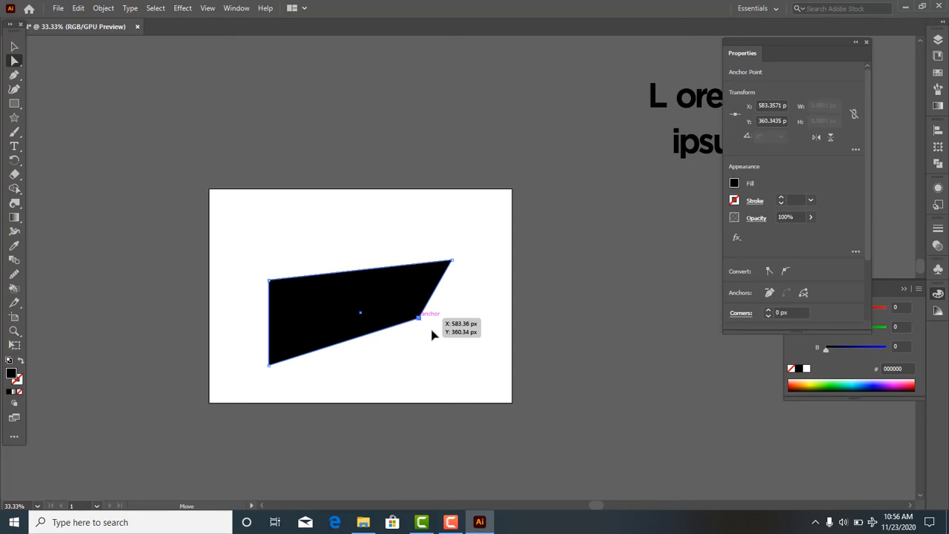
left_click_drag(420, 318, 473, 366)
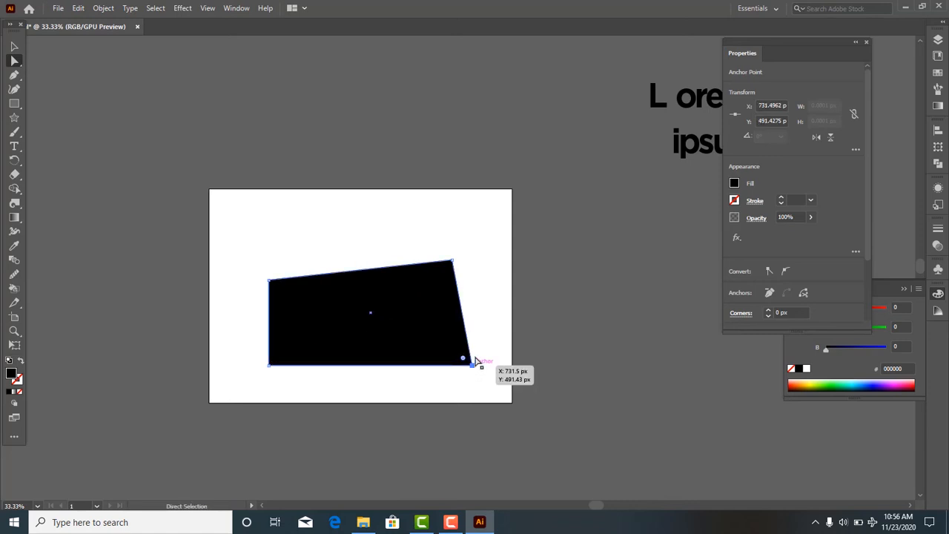
- Undo all the anchor point moves on the black shape and deselect it
key("ctrl+z")
key("ctrl+z")
key("ctrl+z")
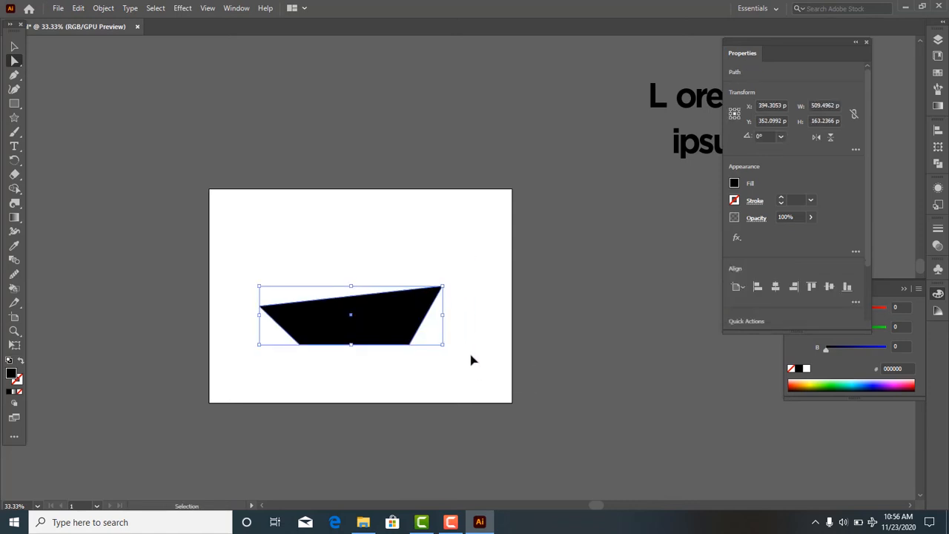
key("ctrl+z")
key("ctrl+z")
key("ctrl+z")
left_click(456, 313)
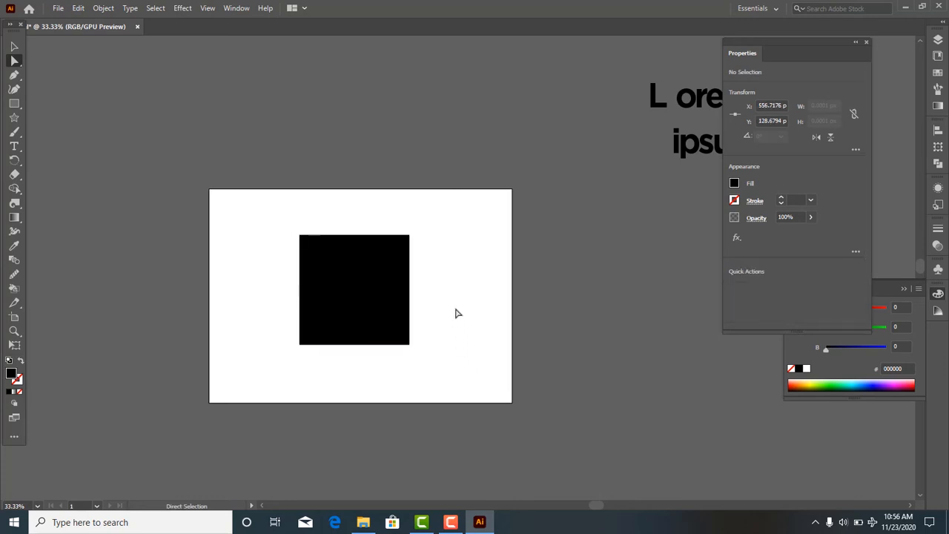
- Delete the square's upper-right anchor point to leave a triangle, and delete that triangle too
left_click(406, 259)
left_click_drag(383, 207, 439, 301)
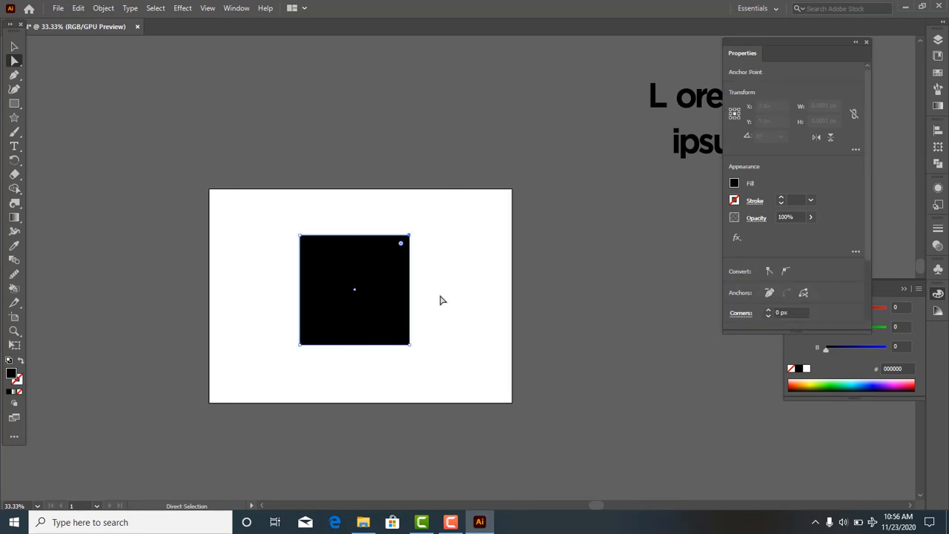
key("Delete")
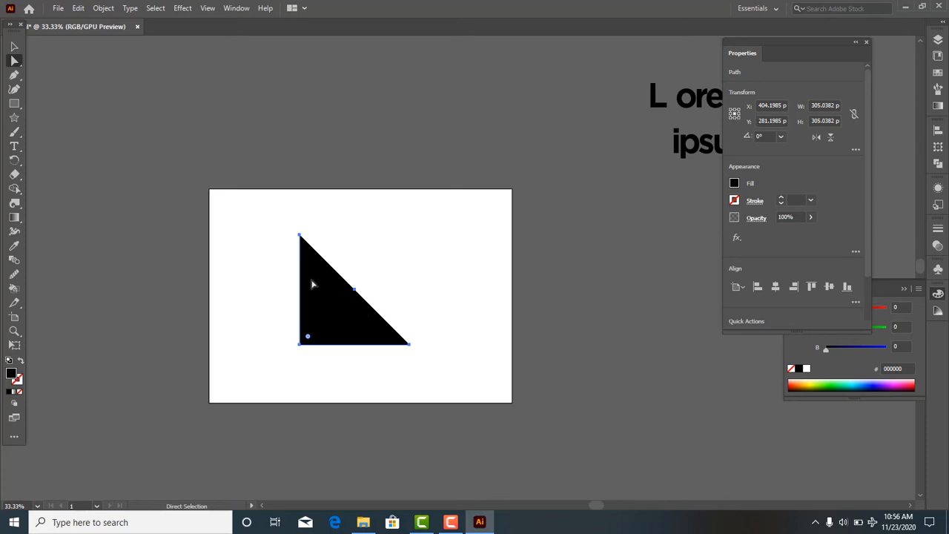
left_click_drag(263, 230, 485, 407)
key("Delete")
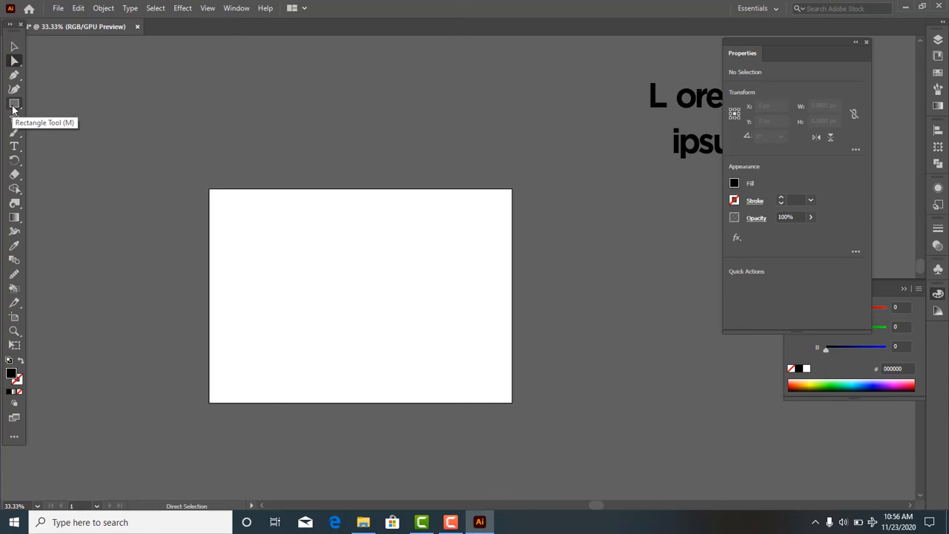
- Draw a black hexagon about 278 px wide with the Polygon tool and move it off the artboard to its left
left_click(12, 104)
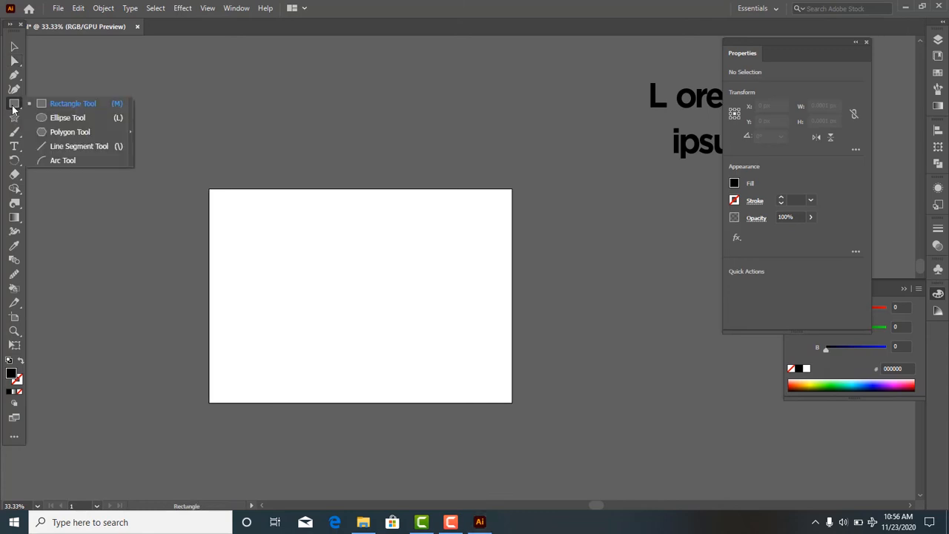
left_click(72, 135)
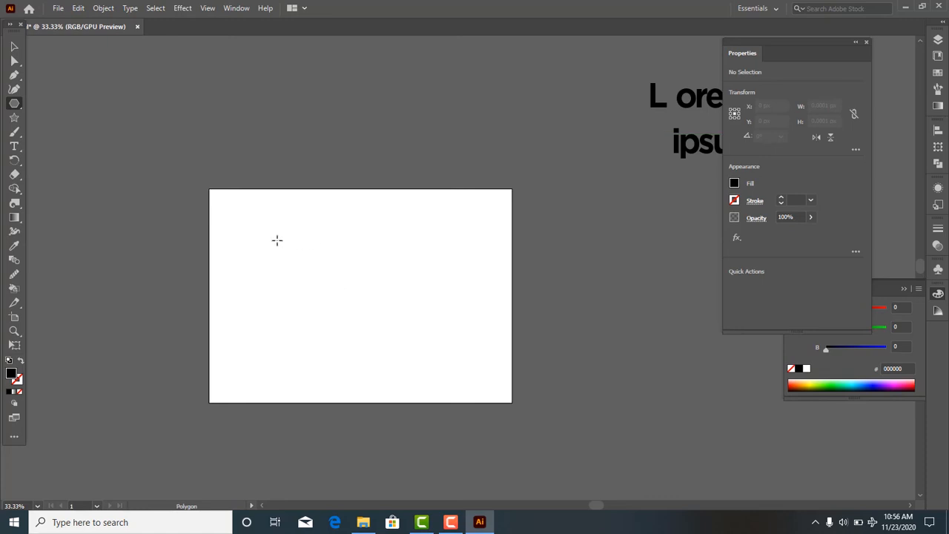
left_click_drag(277, 240, 302, 282)
left_click(14, 47)
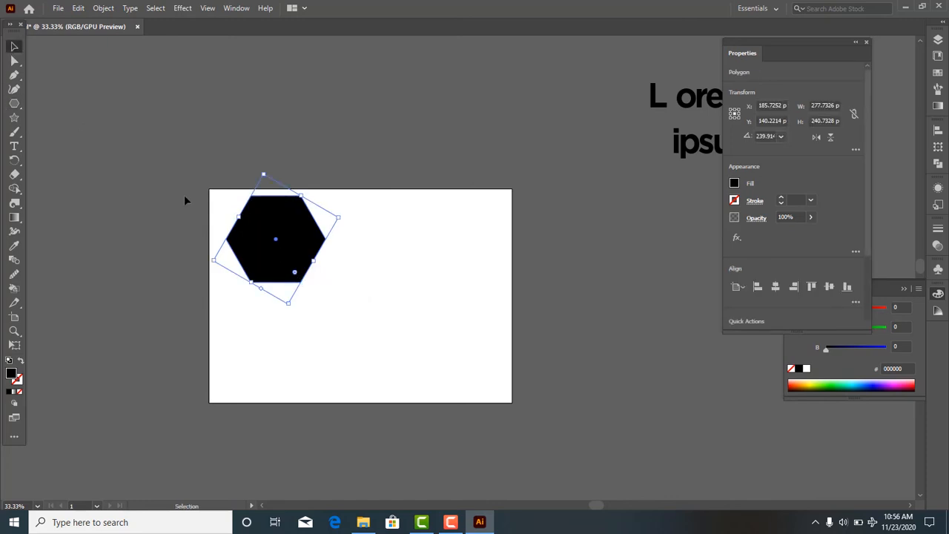
left_click_drag(274, 250, 129, 280)
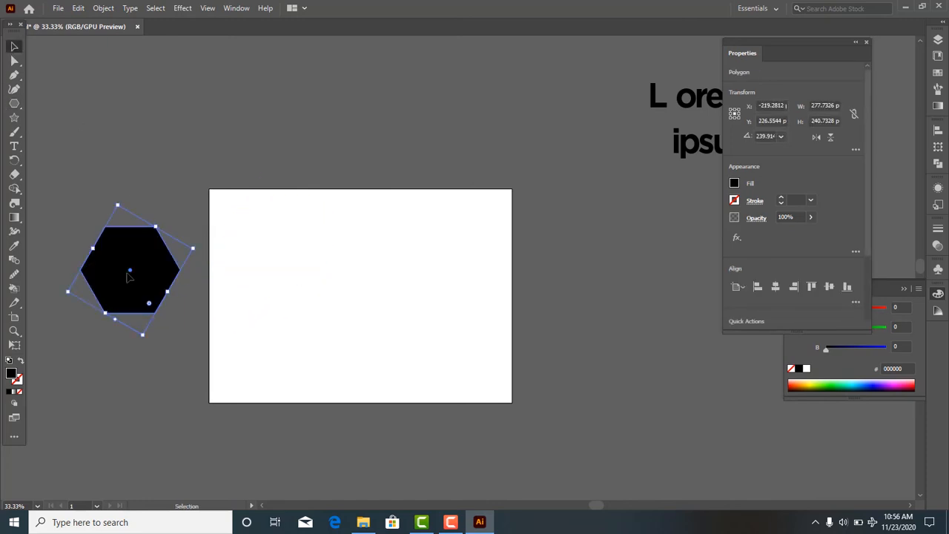
- Create a 3-sided polygon with a radius of 138.8665 px near the middle of the artboard
left_click(12, 106)
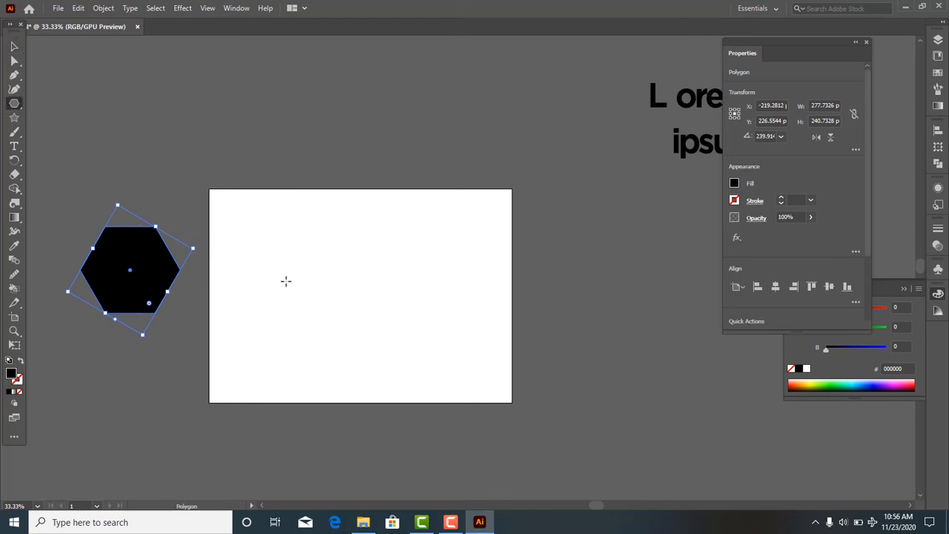
left_click(332, 293)
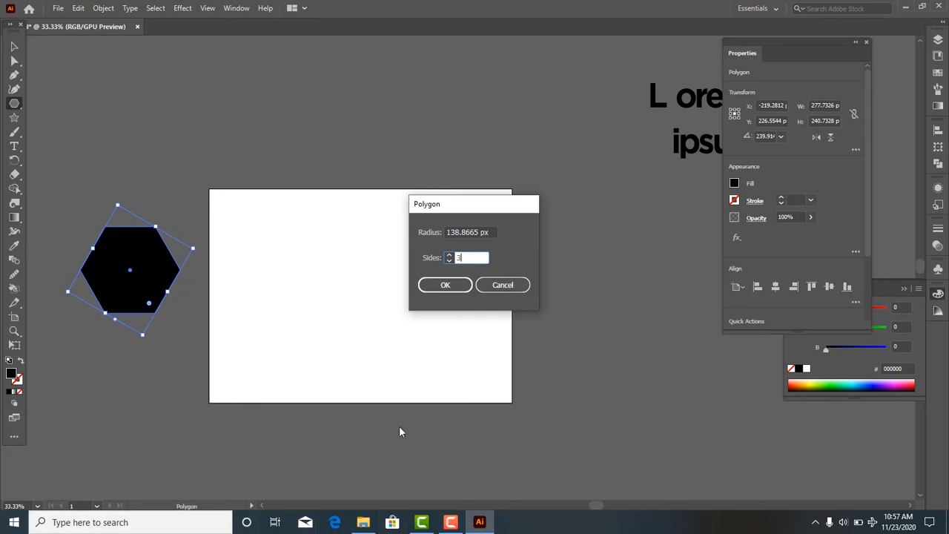
left_click(445, 285)
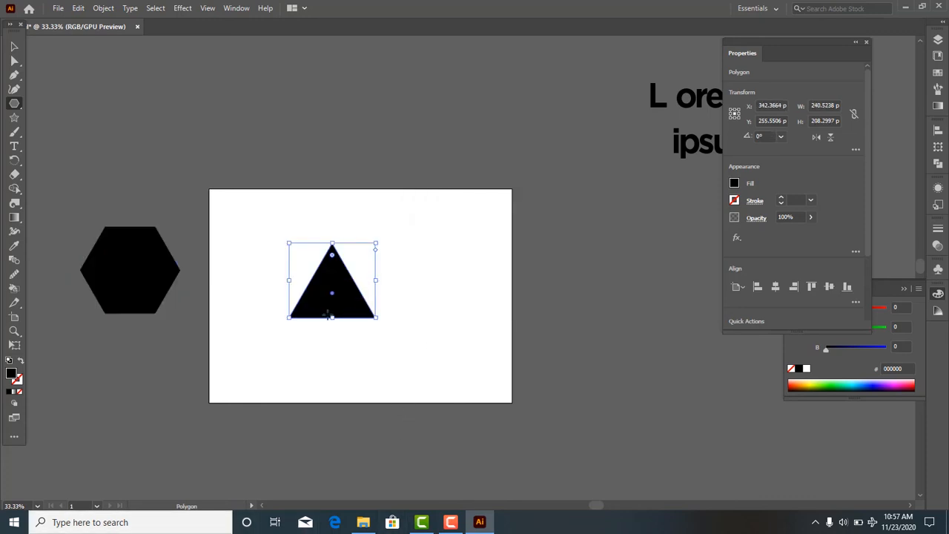
- Draw a large and a small rotated triangle freehand beside the first one and undo the small one
left_click_drag(400, 256, 447, 332)
left_click_drag(360, 340, 382, 356)
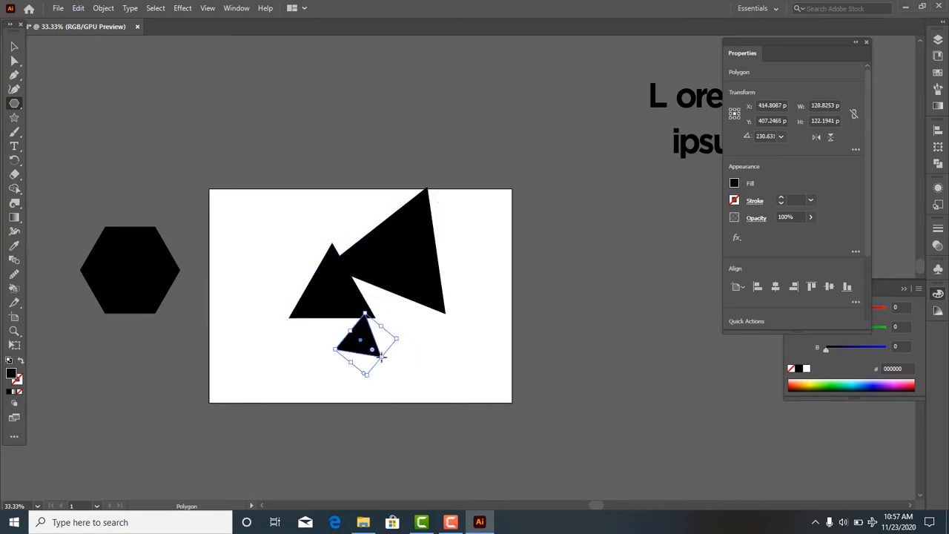
key("ctrl+z")
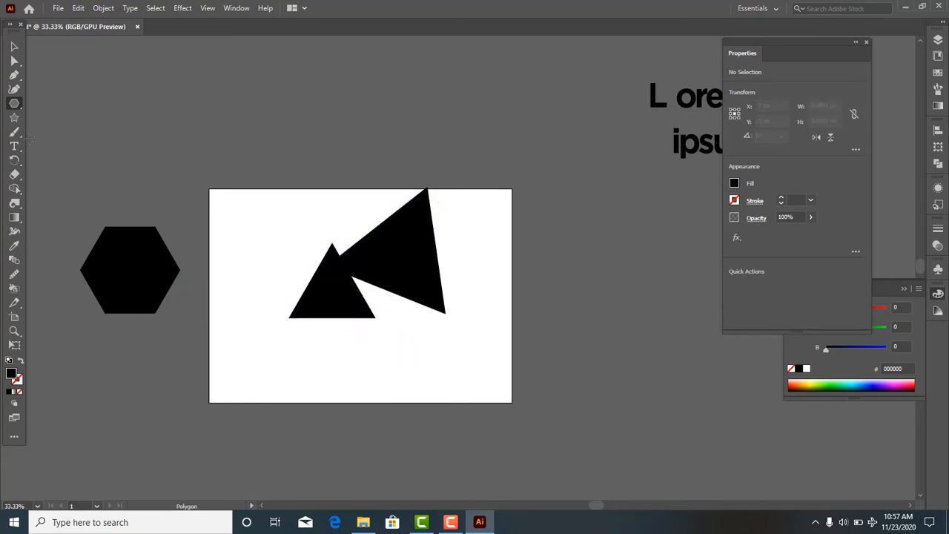
- Delete the two overlapping black triangles from the artboard
left_click(14, 47)
left_click_drag(286, 195, 417, 341)
key("Delete")
- Move the hexagon back onto the artboard, enlarged to about 404 px wide and placed near the middle
left_click_drag(165, 288, 401, 306)
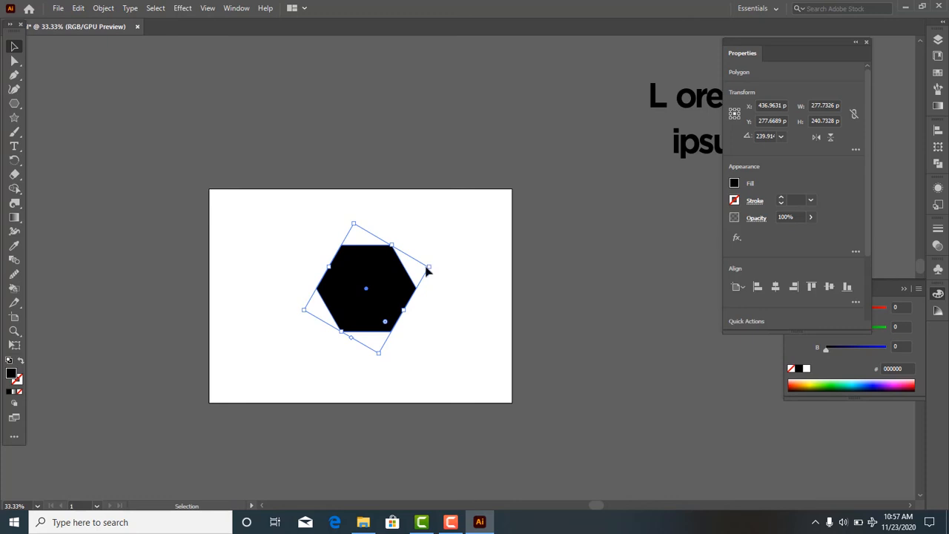
left_click_drag(429, 270, 494, 263)
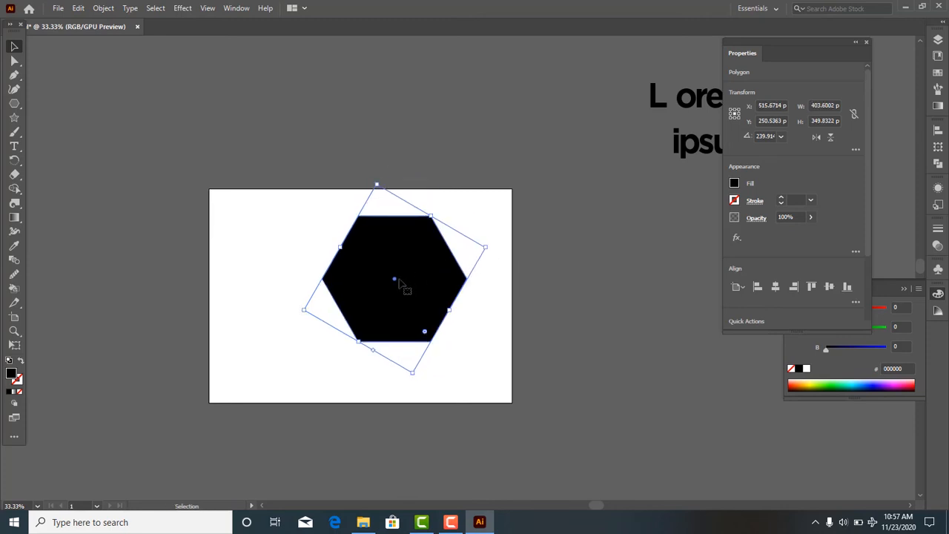
left_click_drag(390, 286, 367, 297)
left_click(441, 305)
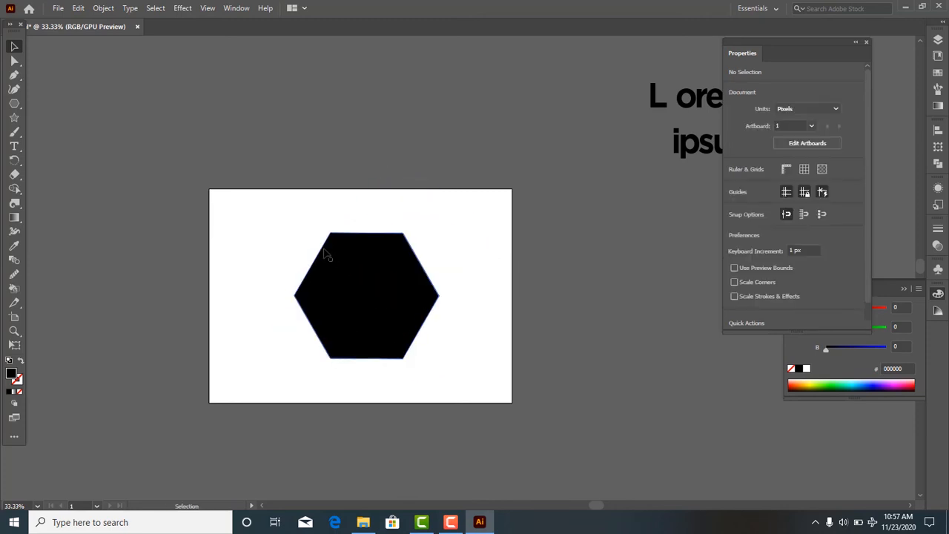
- Round only the hexagon's right corner to about 418 px with Direct Selection and undo the rounding
left_click(14, 60)
left_click_drag(249, 196, 470, 363)
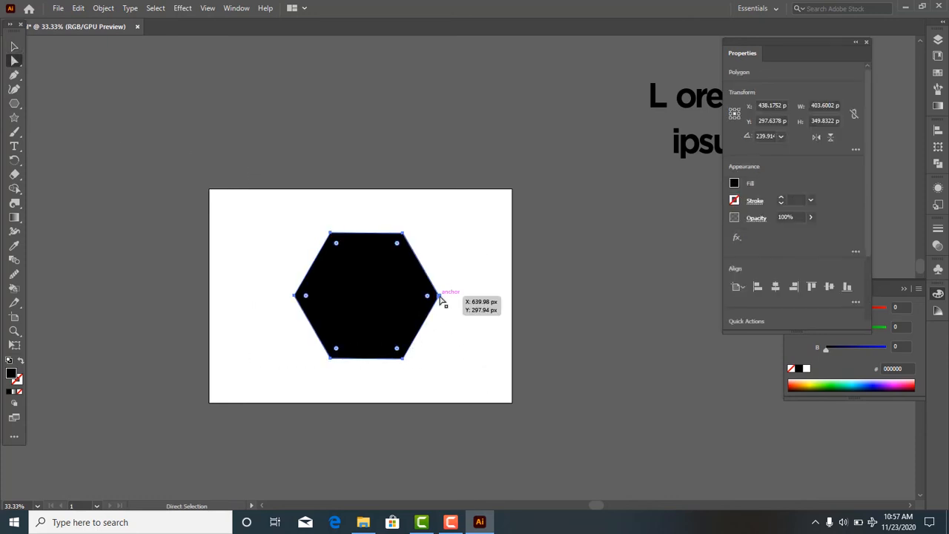
left_click_drag(439, 296, 166, 295)
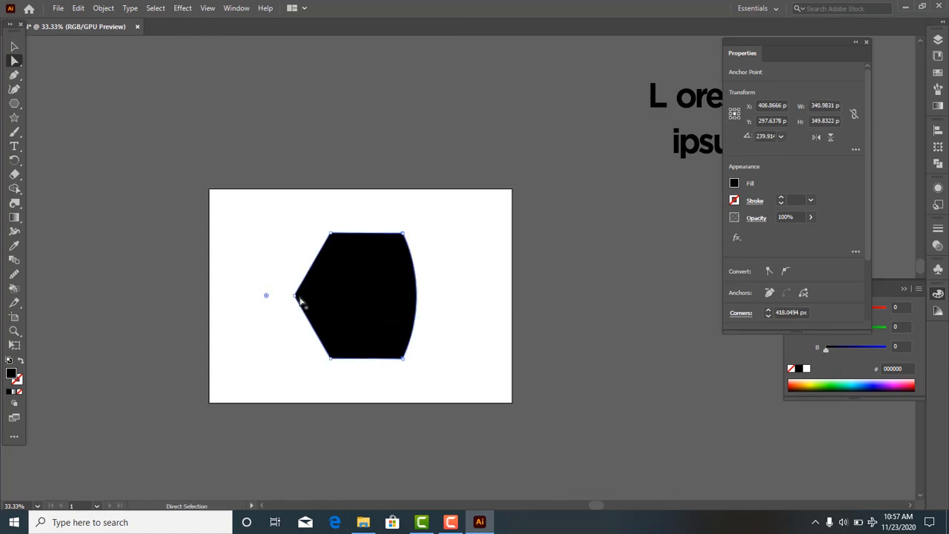
key("v")
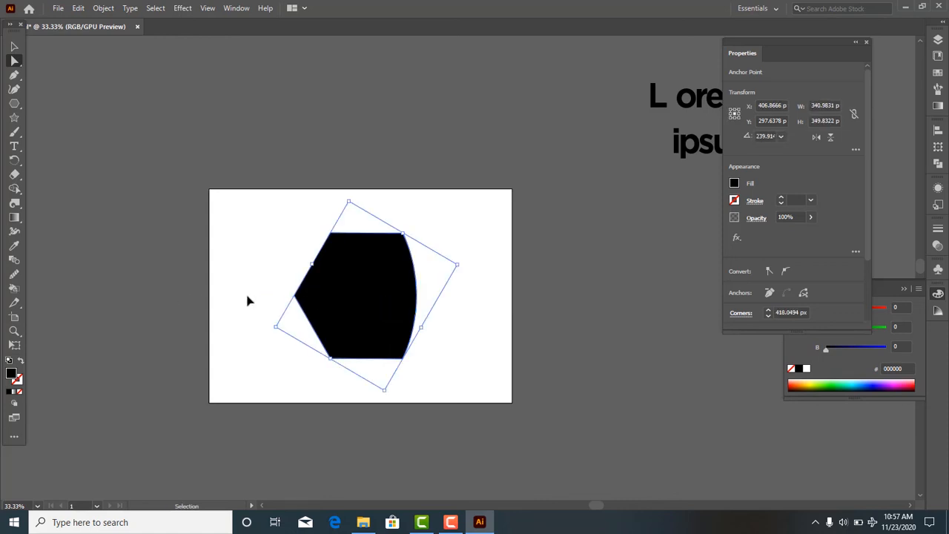
key("ctrl+z")
key("a")
left_click(483, 328)
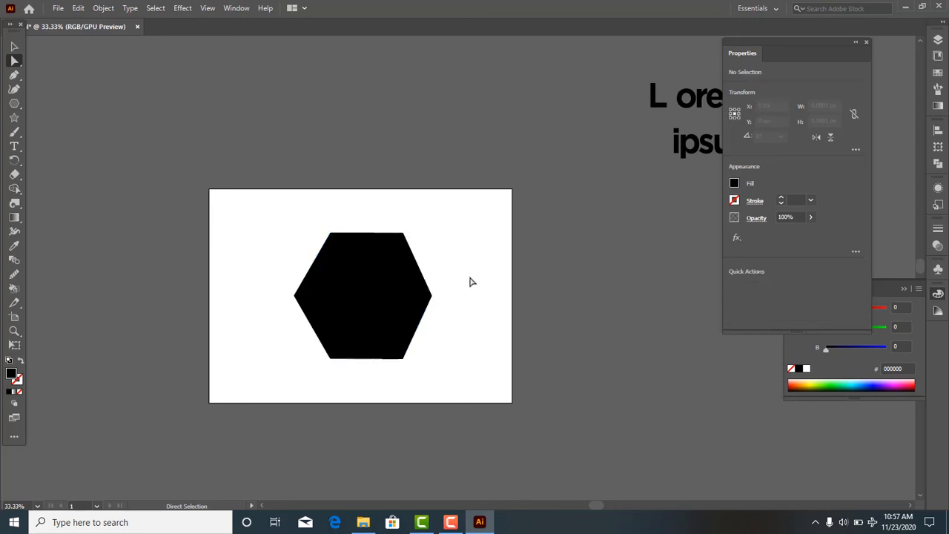
- Delete the hexagon's right anchor point with Direct Selection and shift the remaining open shape about 84 px toward the artboard's left edge
left_click_drag(467, 272, 390, 322)
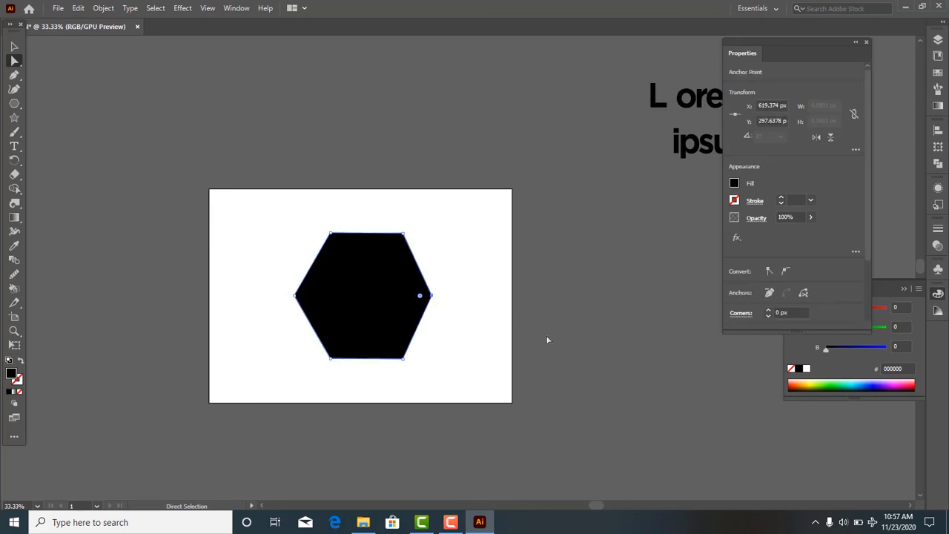
key("Delete")
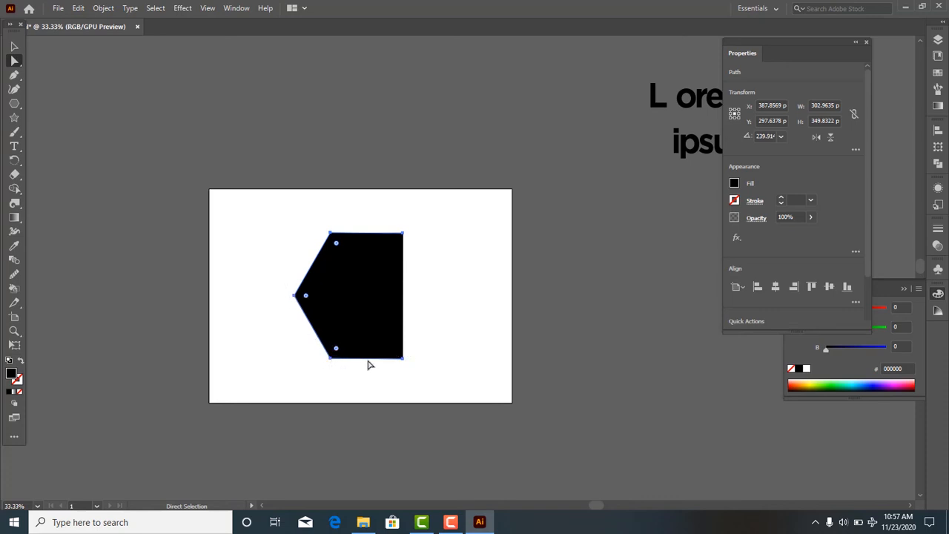
left_click_drag(380, 358, 346, 360)
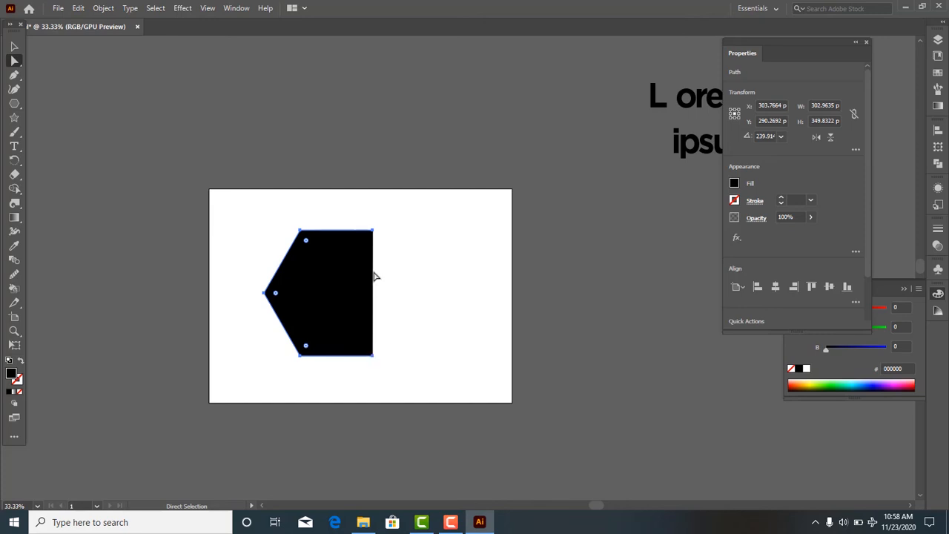
- Join the open path's two right end points and move the closed shape around the artboard
right_click(374, 357)
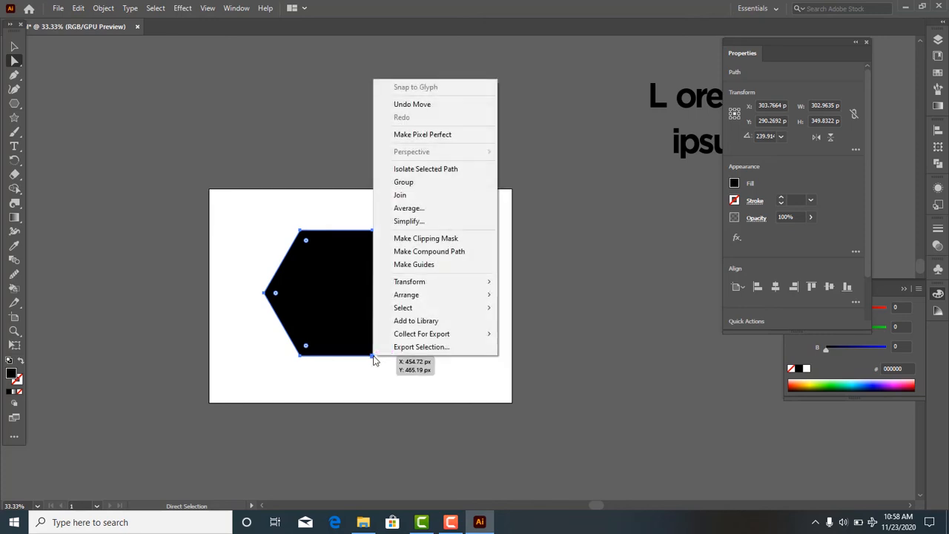
left_click(431, 195)
mouse_move(373, 356)
left_mouse_down()
mouse_move(455, 354)
mouse_move(463, 342)
mouse_move(385, 365)
left_mouse_up()
key("v")
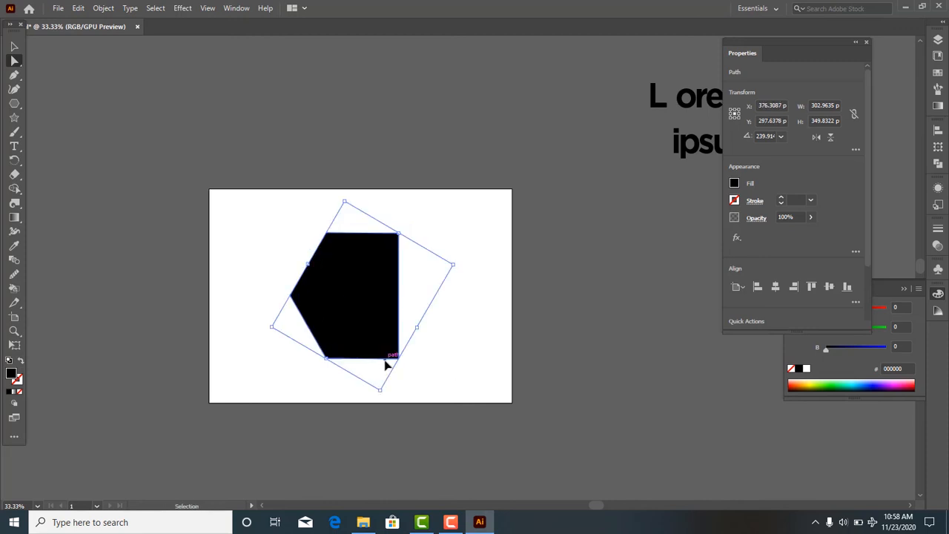
key("ctrl+z")
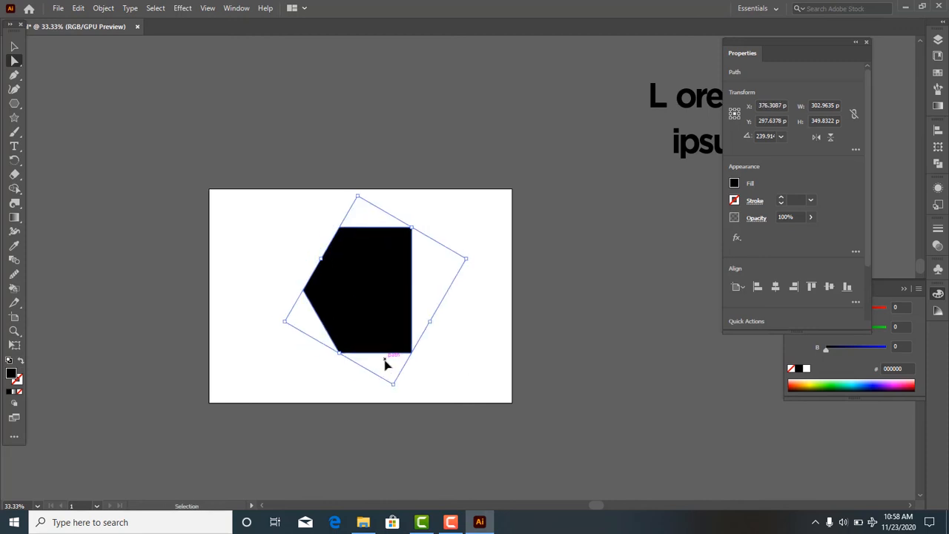
key("a")
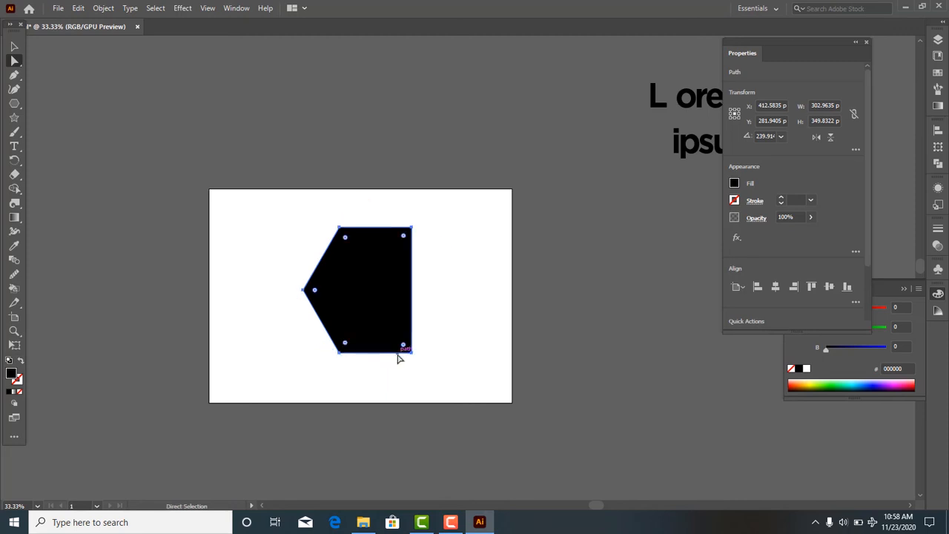
left_click_drag(398, 356, 375, 365)
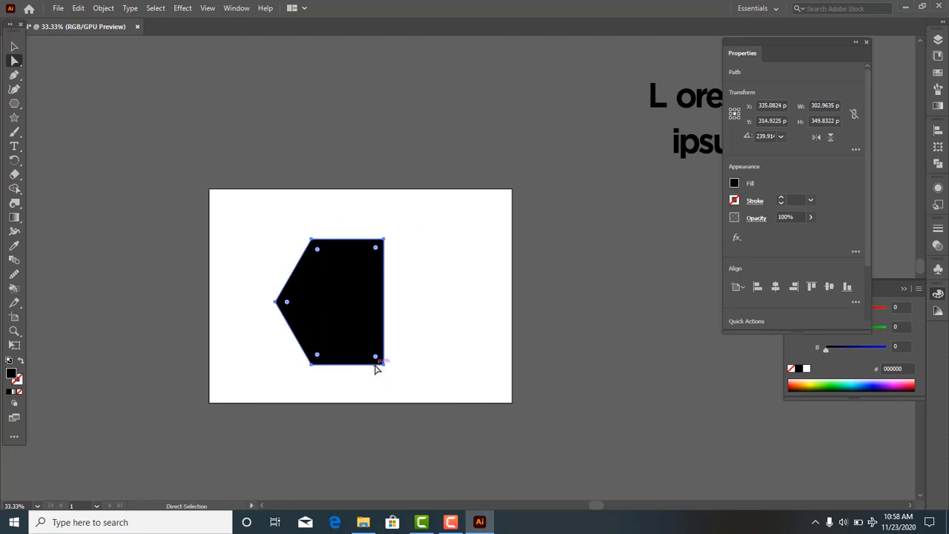
- Undo the moves and the join to return to the open path
key("ctrl+z")
key("ctrl+z")
key("ctrl+z")
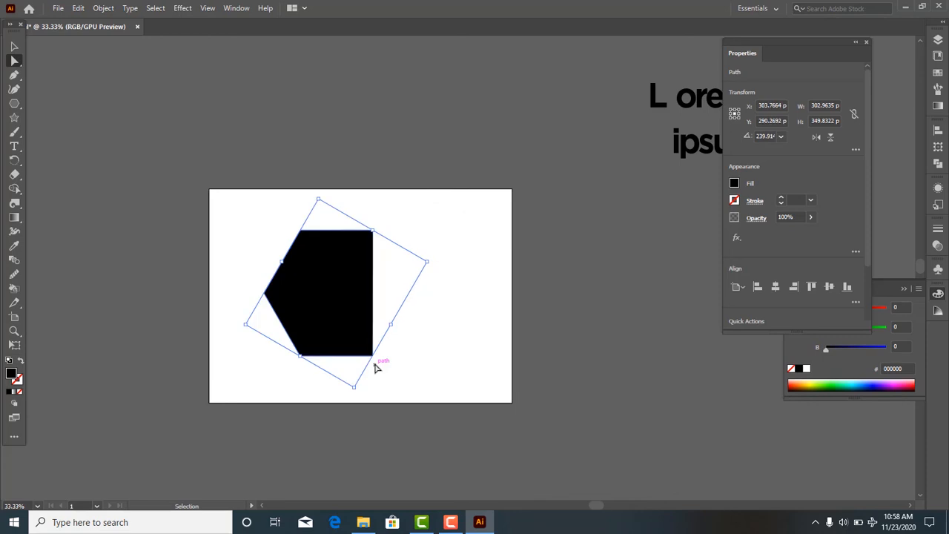
mouse_move(366, 356)
left_mouse_down()
mouse_move(440, 354)
mouse_move(354, 360)
left_mouse_up()
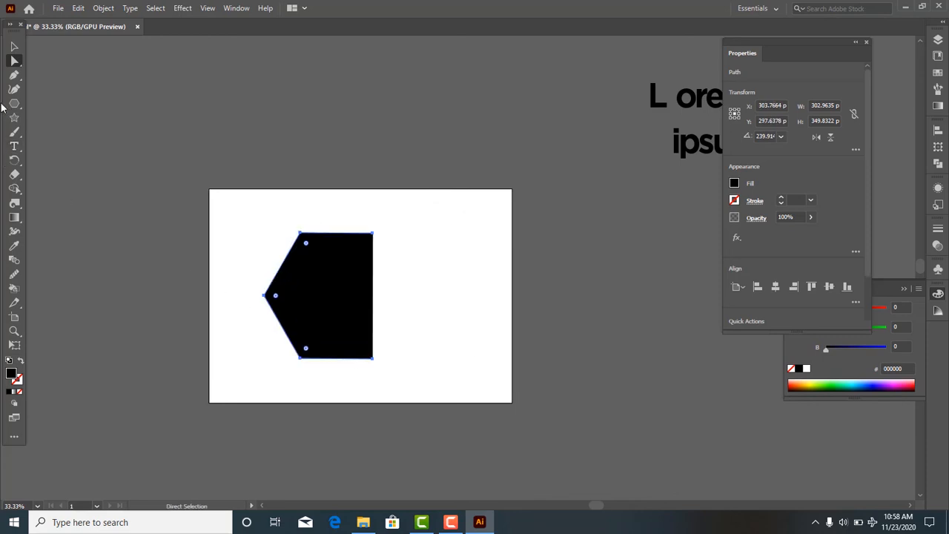
- Continue the path from its upper-right end with the Pen tool, close it through an outward corner at about X 537, Y 298 px, and undo the closing segments
left_click(13, 75)
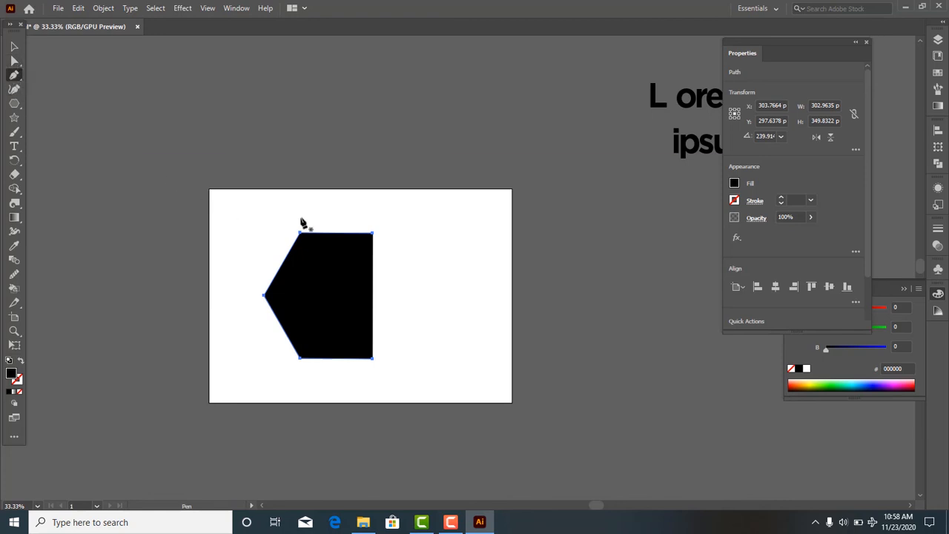
left_click(372, 234)
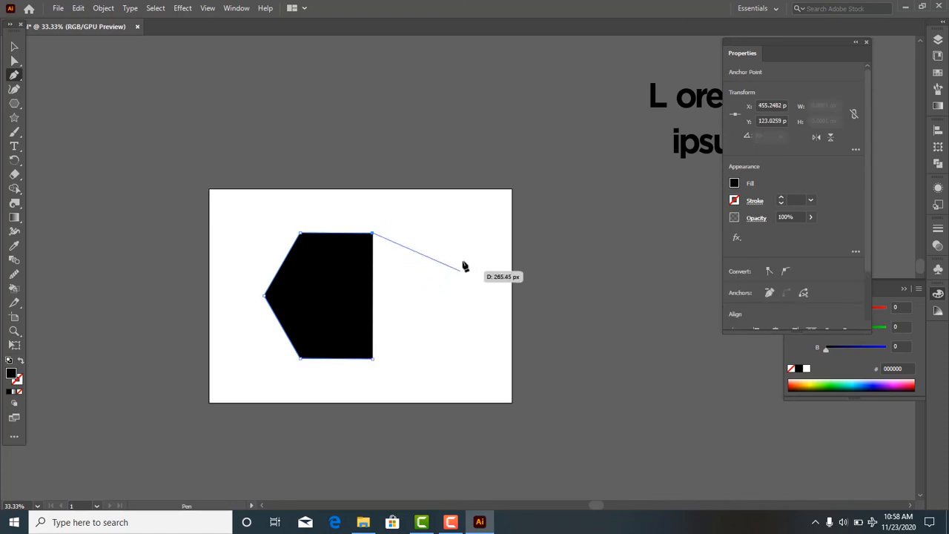
left_click(401, 295)
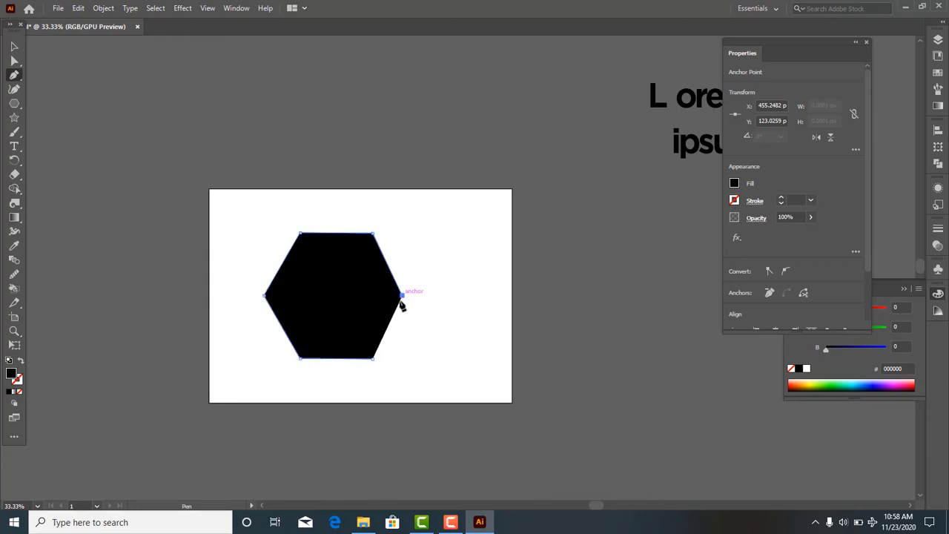
left_click(373, 358)
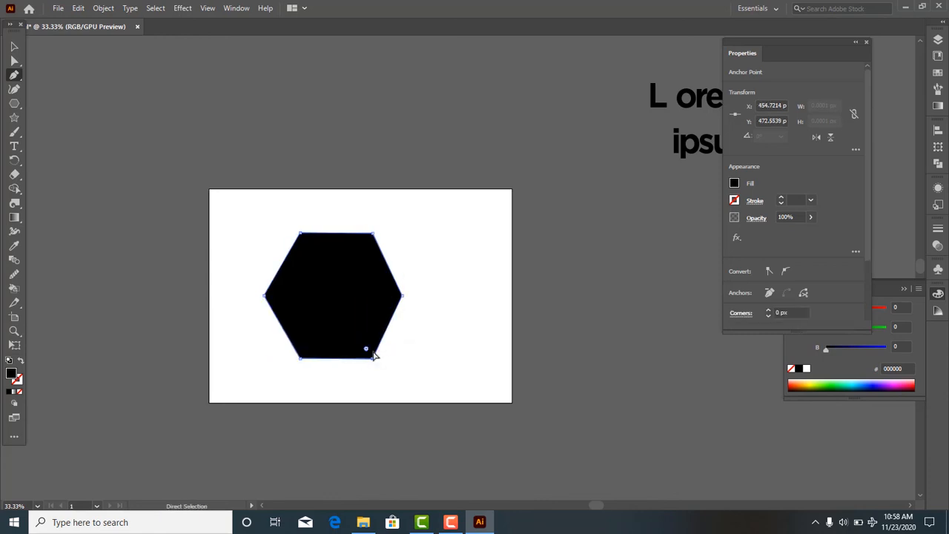
key("ctrl+z")
key("ctrl+z")
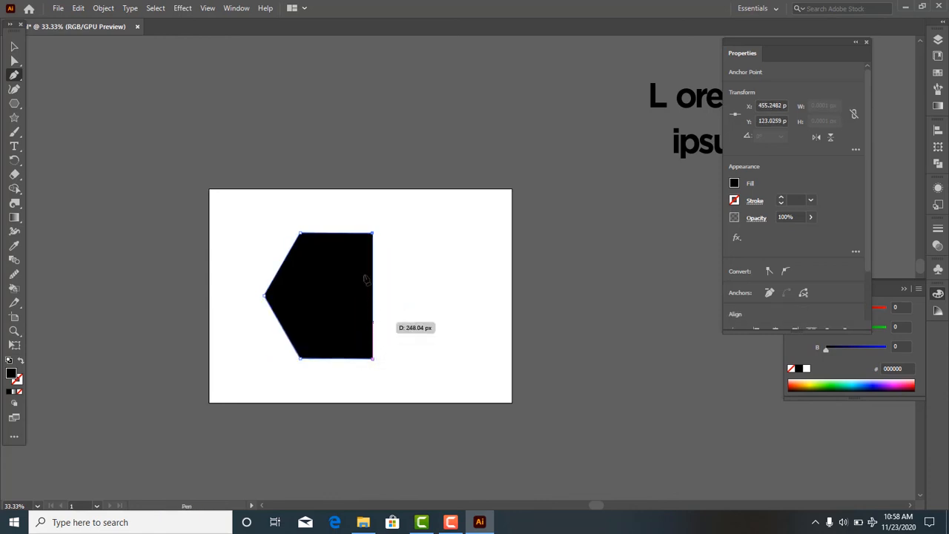
- Close the open side with a straight edge, and with an inward corner at about X 331, Y 298 px, undoing each closure
left_click(373, 359)
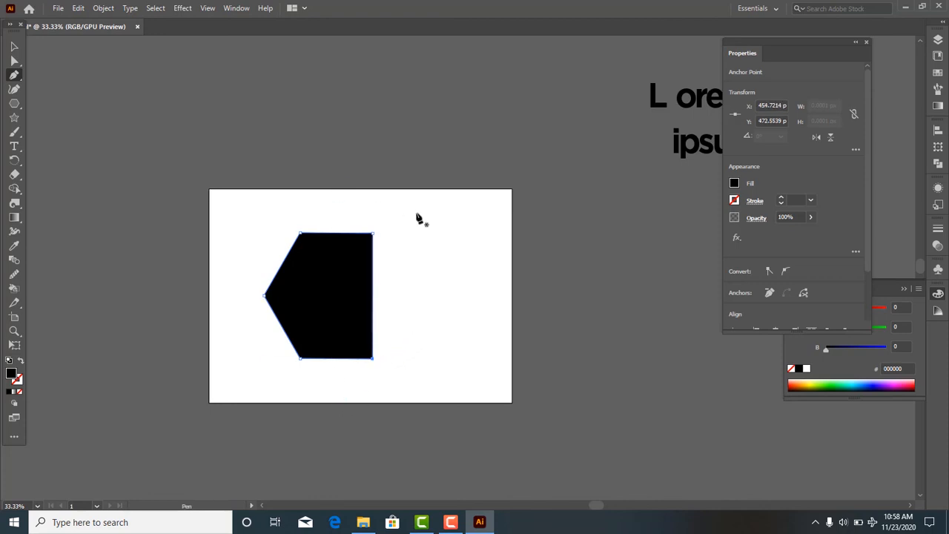
key("ctrl+z")
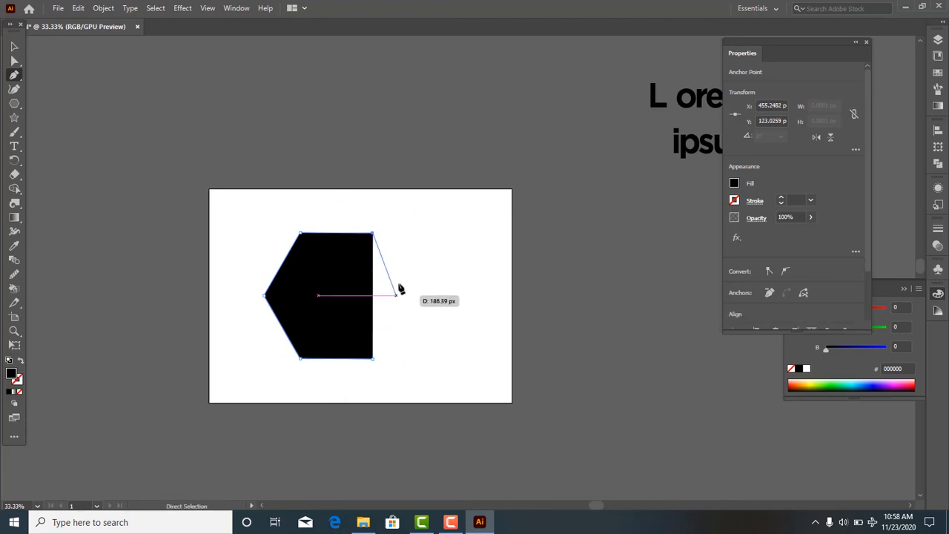
left_click(328, 296)
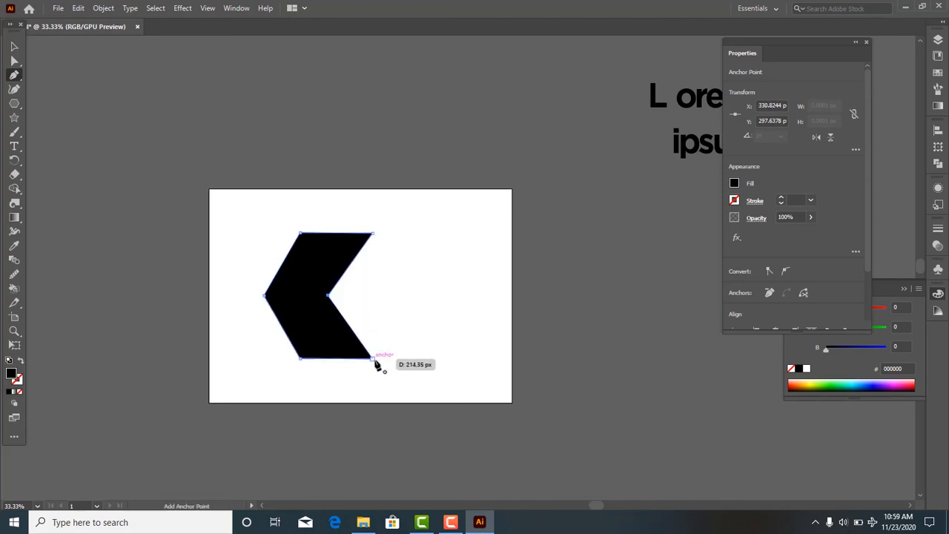
left_click(372, 360)
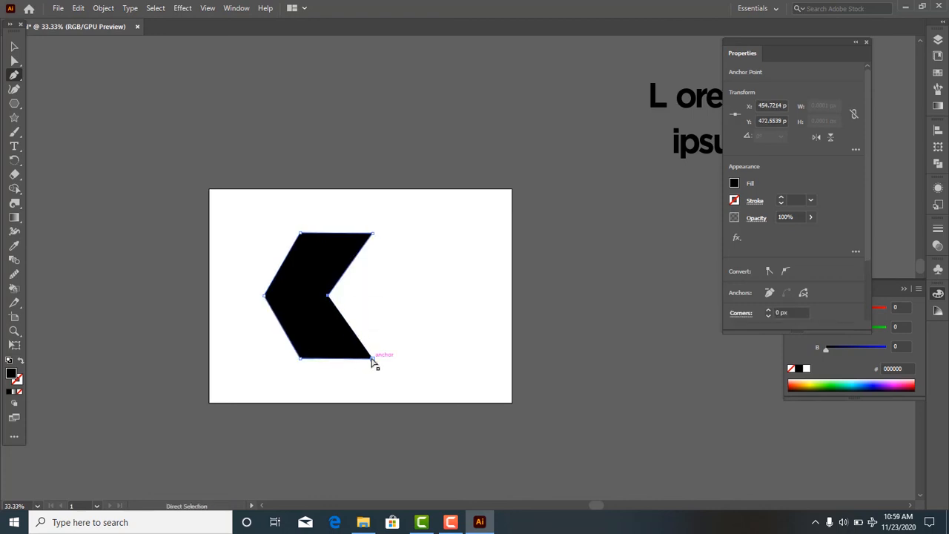
key("ctrl+z")
key("ctrl+z")
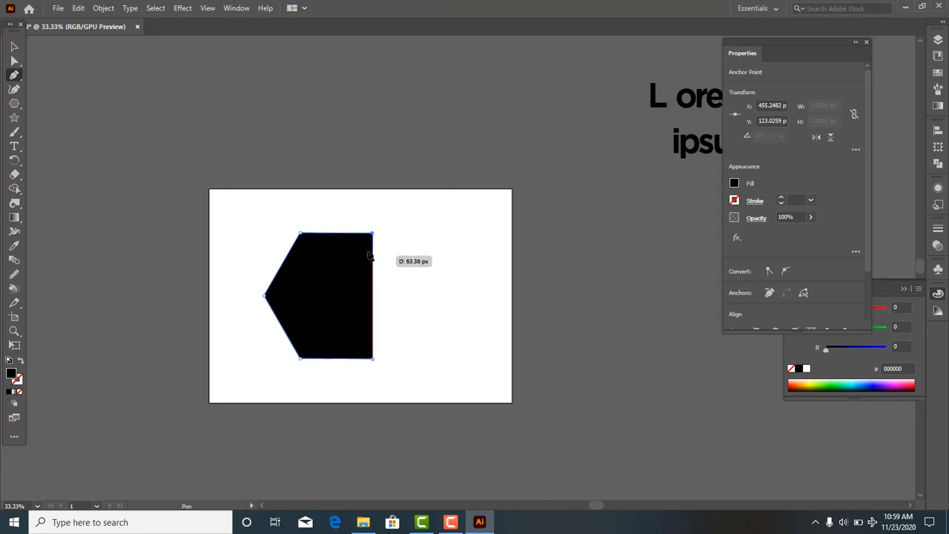
- Close the shape's open right side with a jagged zigzag edge down to the lower-right anchor point using the Pen tool
left_click(365, 249)
left_click(373, 265)
left_click(363, 281)
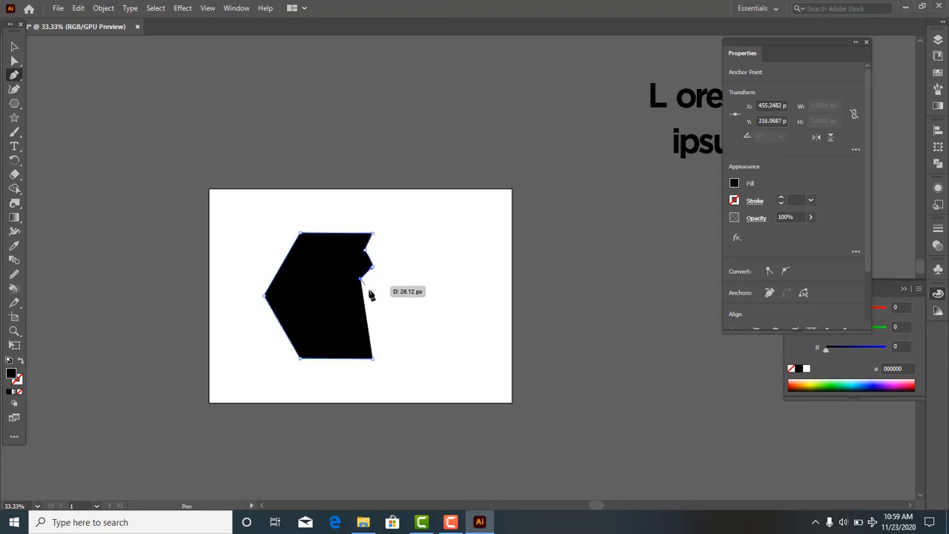
left_click(371, 290)
left_click(361, 305)
left_click(373, 327)
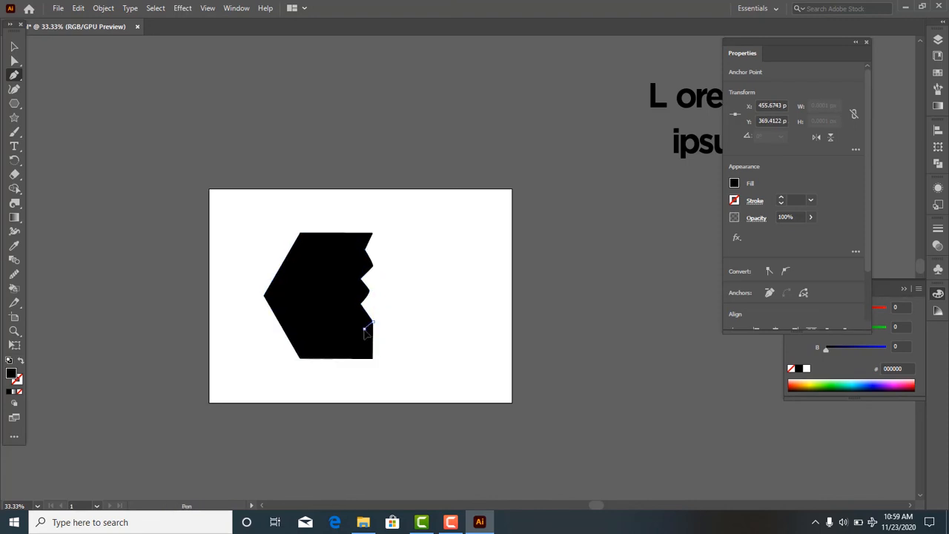
left_click(365, 343)
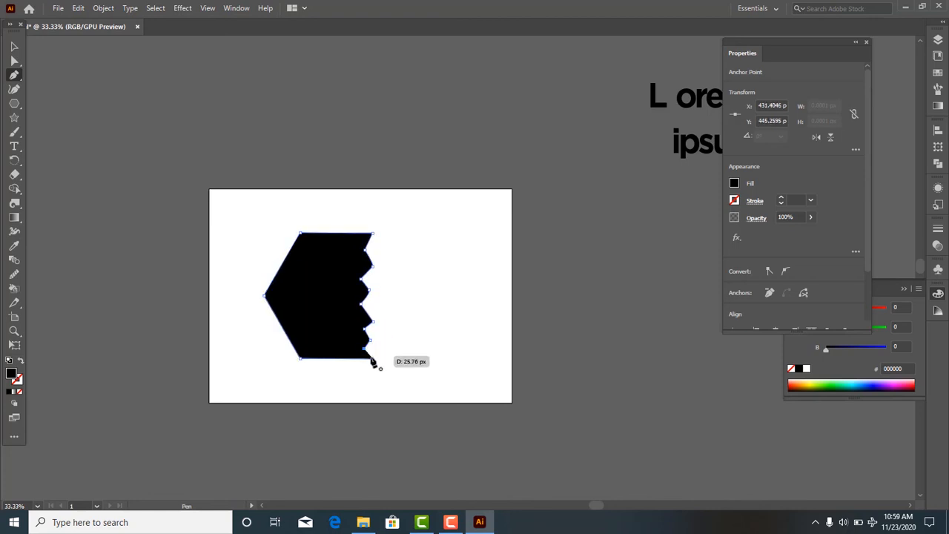
left_click(373, 358)
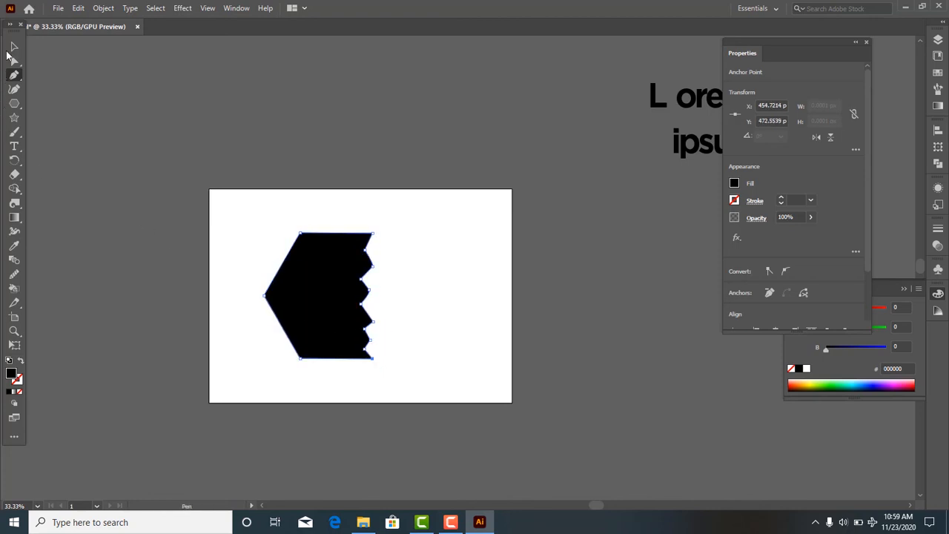
- Select the whole zigzag-edged shape and delete it from the artboard
left_click(13, 47)
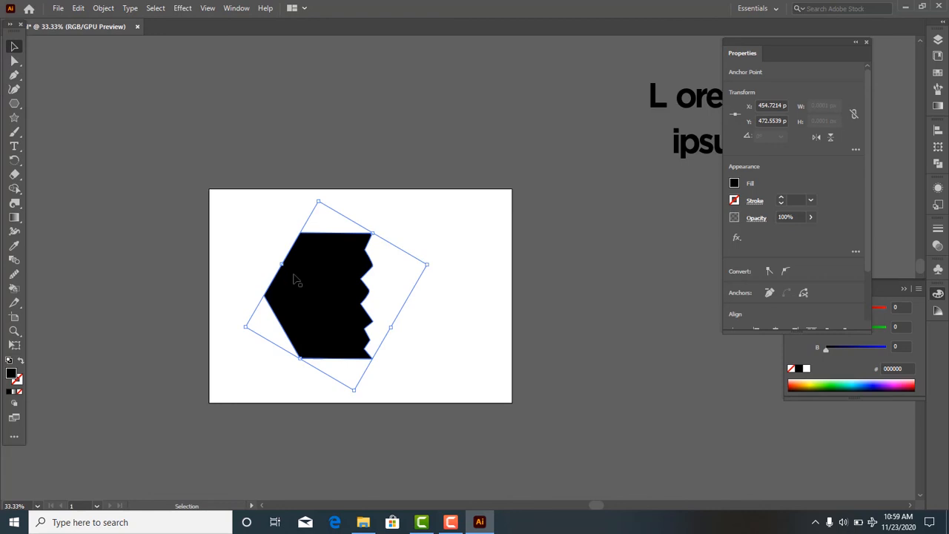
left_click(271, 250)
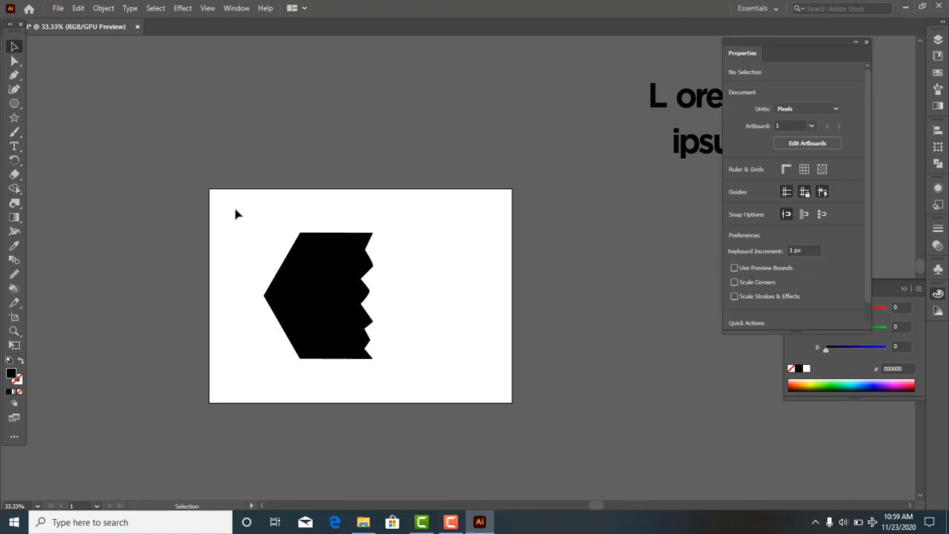
left_click_drag(236, 215, 385, 384)
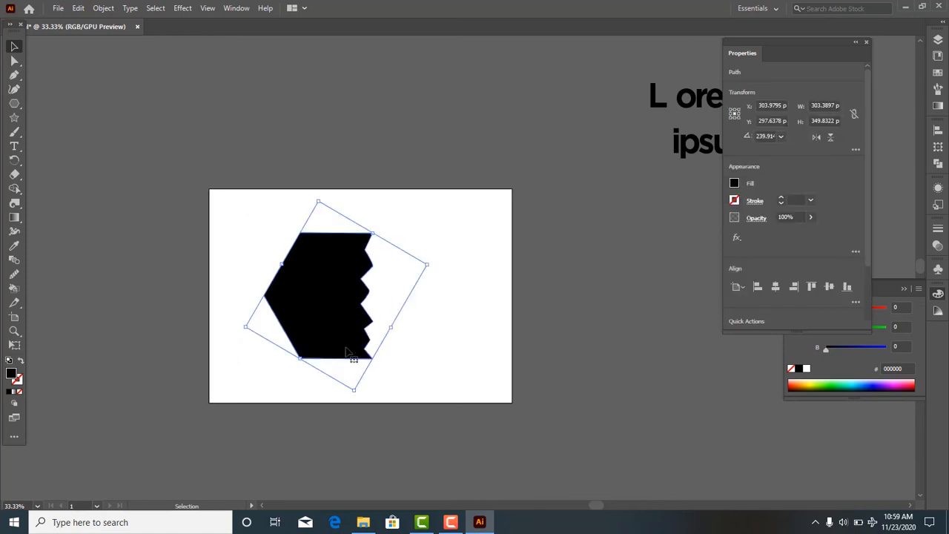
key("Delete")
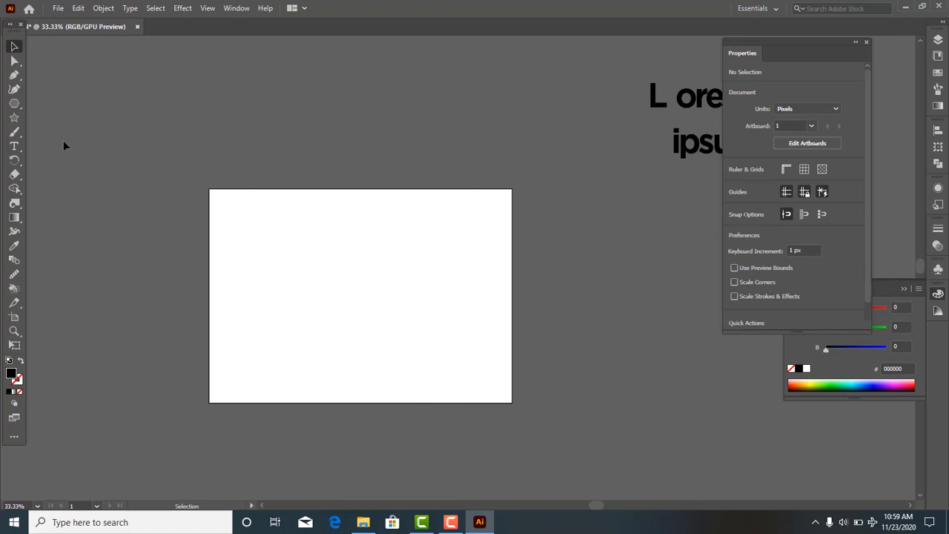
- Draw a wide ellipse about 612 × 214 px and a circle about 440 px across with the Ellipse tool, undoing each
left_click(15, 133)
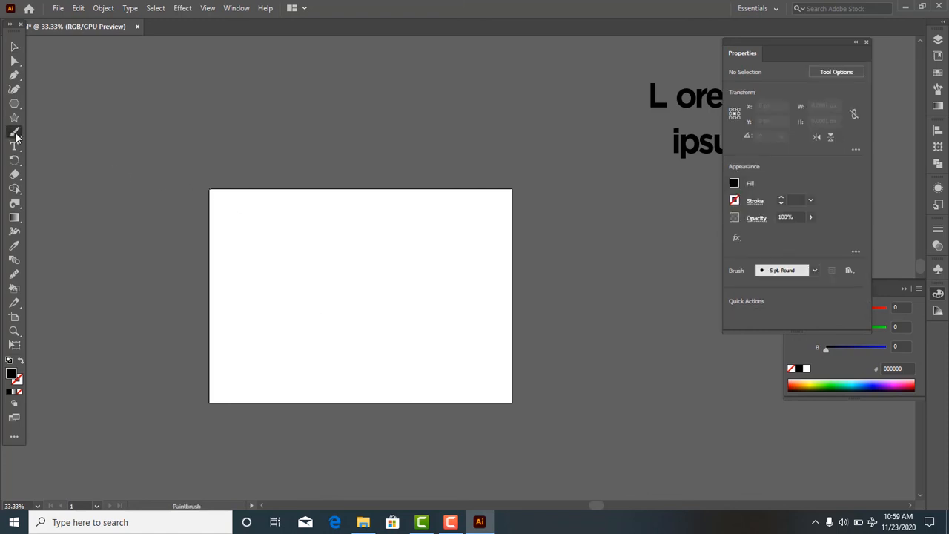
left_click(14, 103)
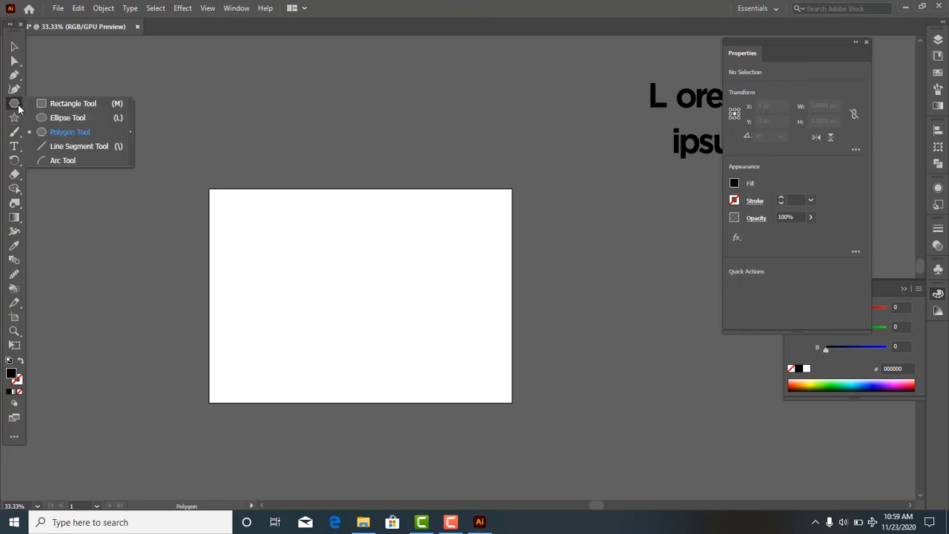
left_click(67, 118)
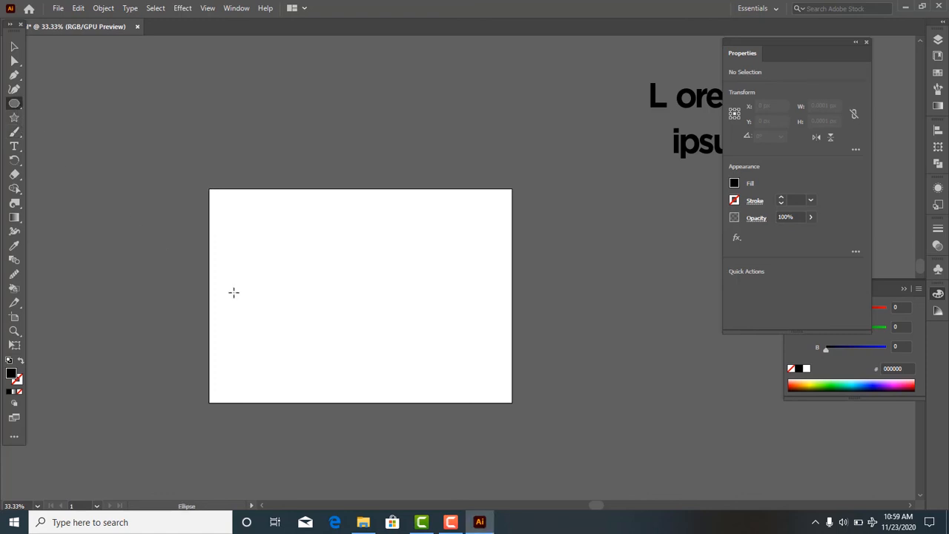
left_click_drag(251, 257, 472, 320)
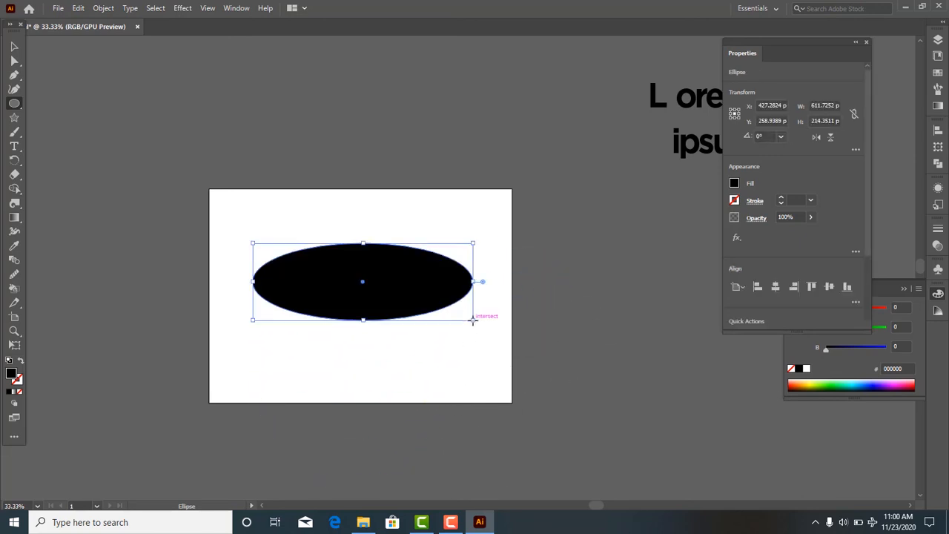
key("ctrl+z")
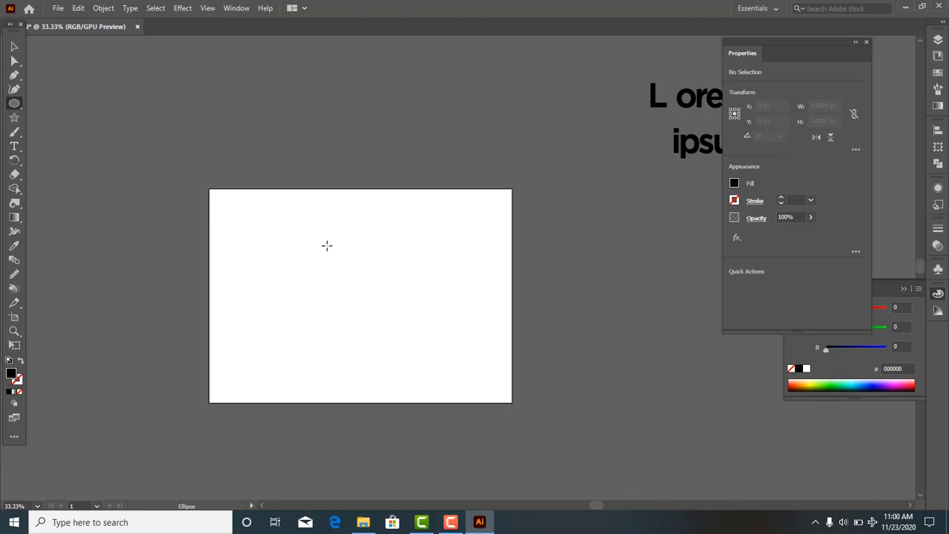
left_click_drag(274, 230, 432, 361)
key("ctrl+z")
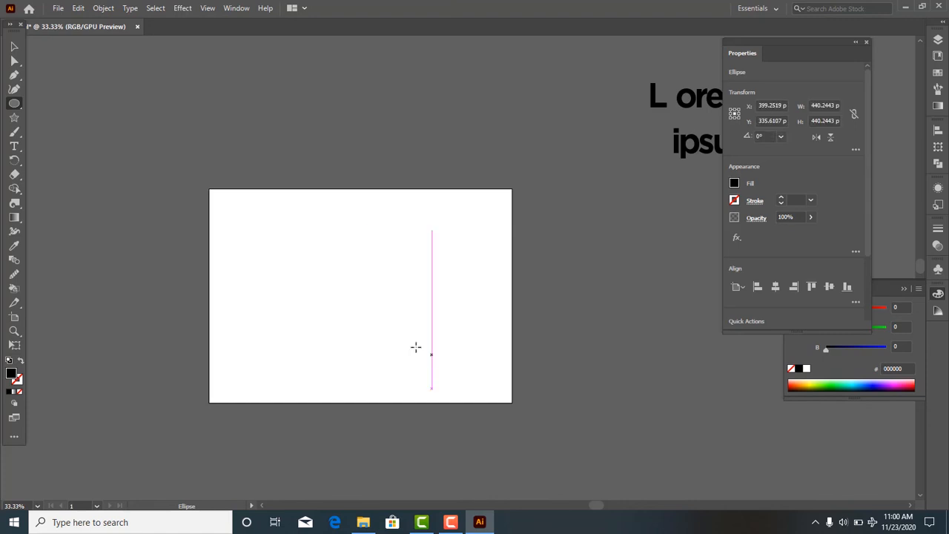
- Draw two crossing diagonal lines spanning about 529 × 312 px together on the artboard with the Line Segment tool
left_click_drag(12, 110, 69, 142)
left_click(237, 212)
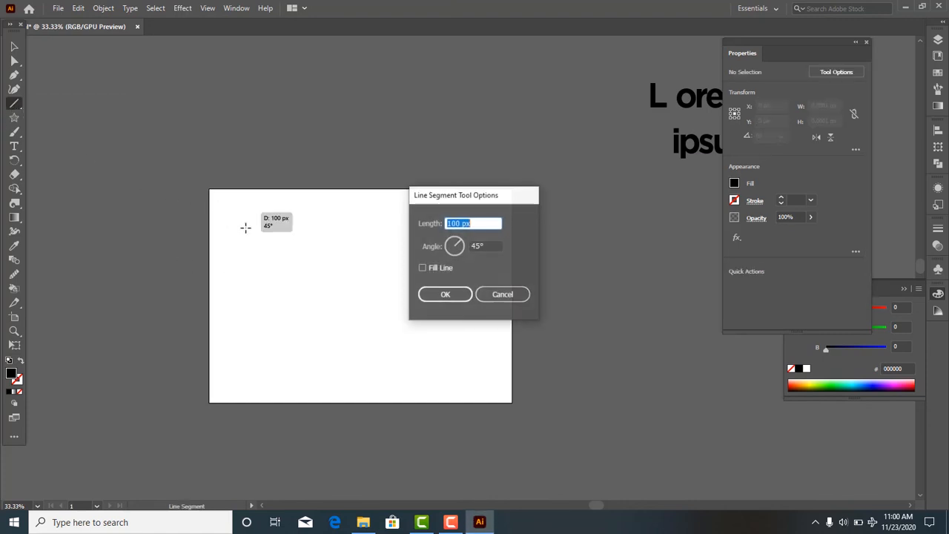
left_click(490, 295)
left_click_drag(269, 259, 447, 343)
left_click_drag(412, 276, 291, 360)
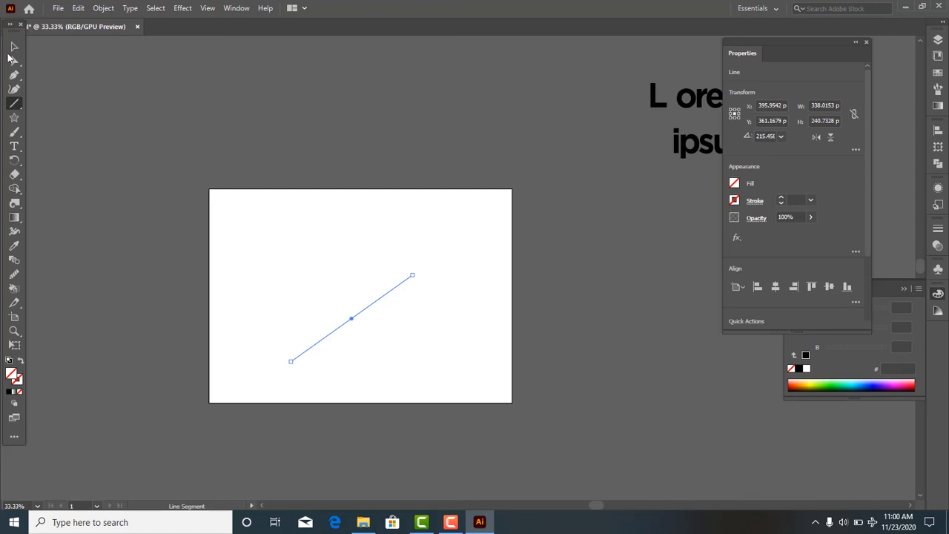
- Give both crossing lines a black stroke and set its weight to 17 pt
left_click(14, 47)
left_click_drag(203, 203, 475, 403)
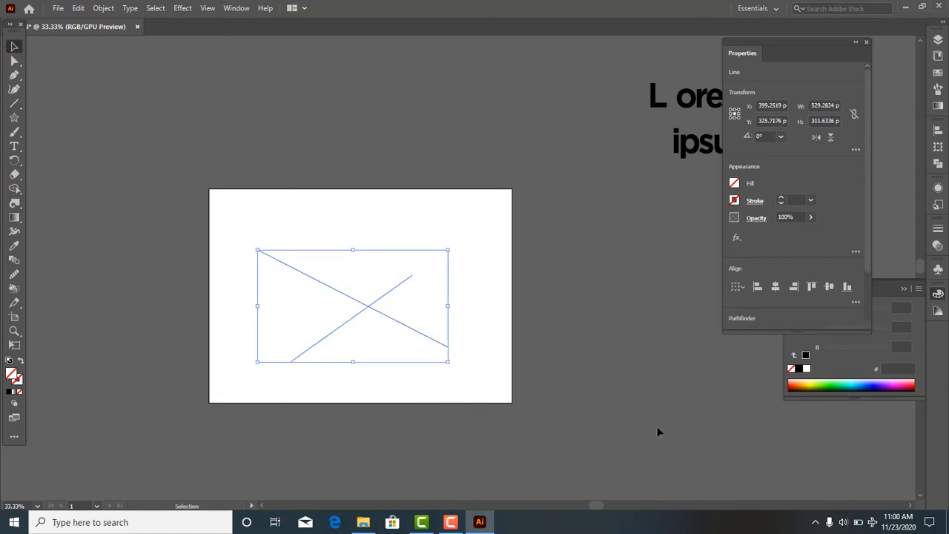
left_click(734, 200)
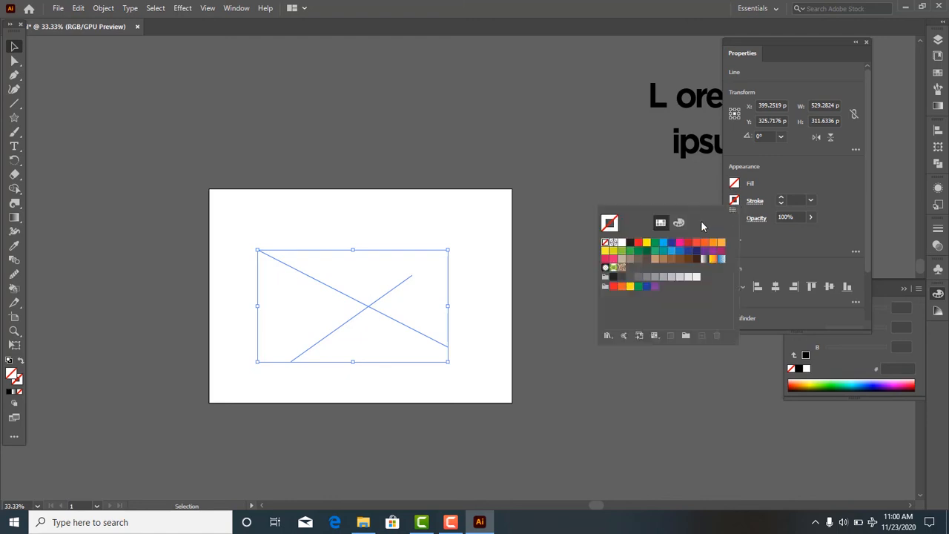
left_click(632, 242)
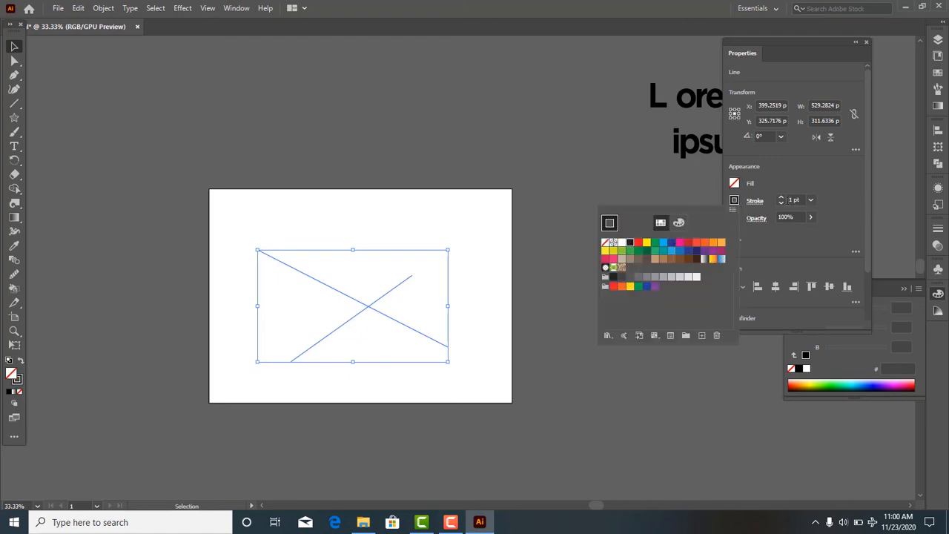
left_click(784, 201)
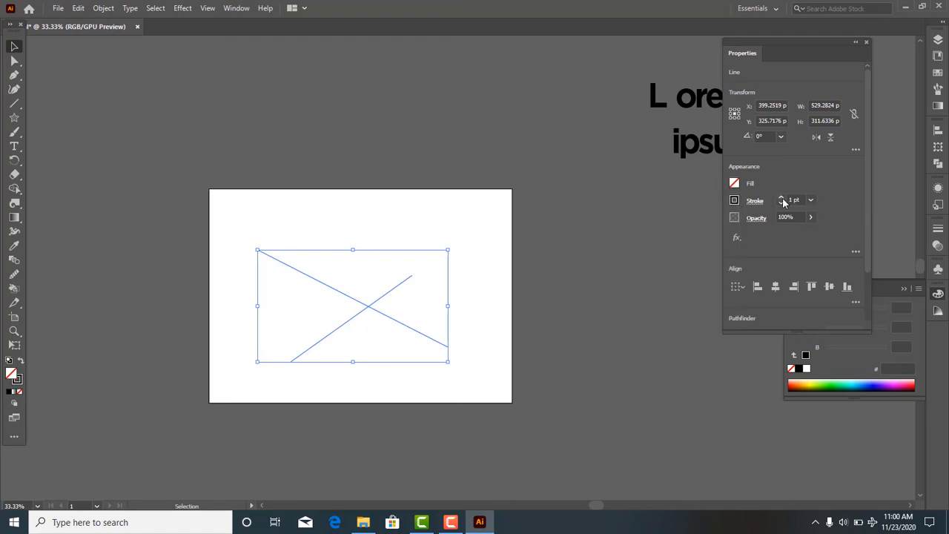
left_click(784, 200)
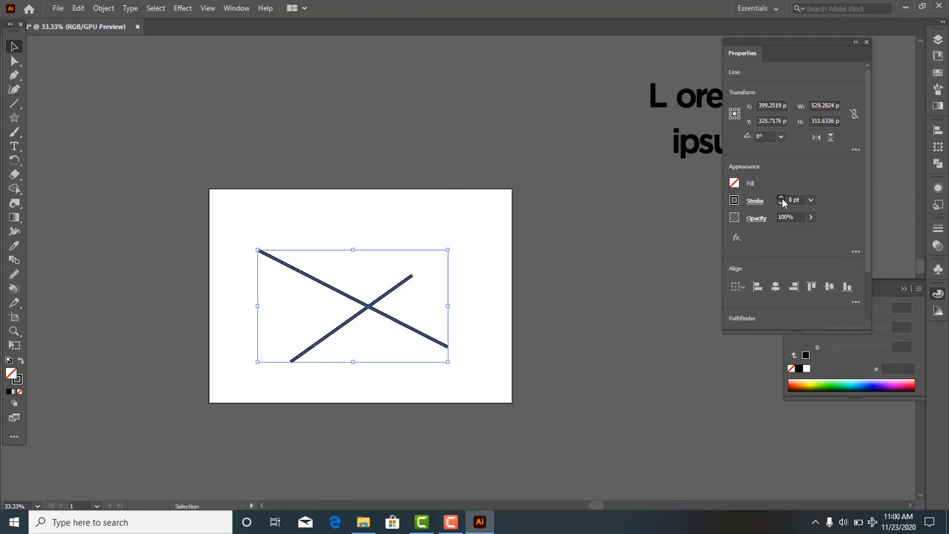
left_click(784, 200)
left_click(550, 276)
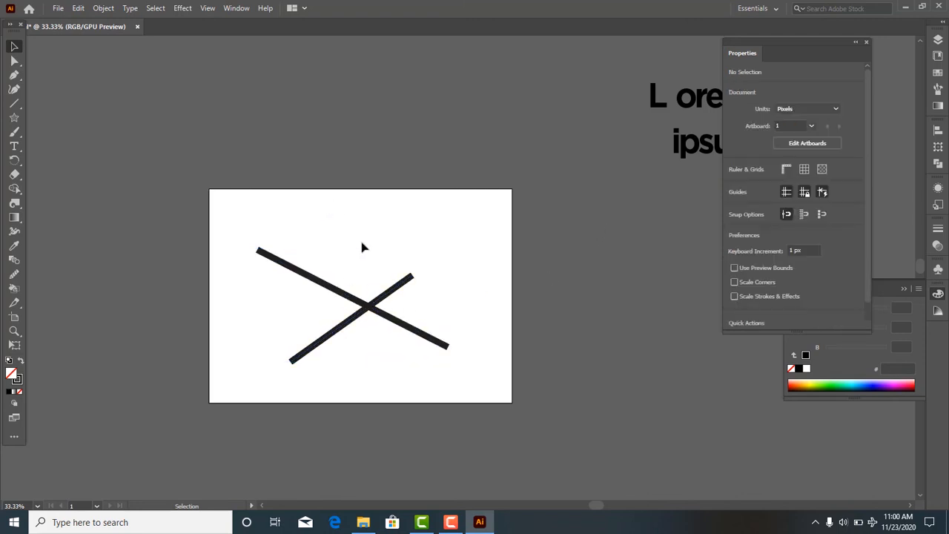
- Select both thick crossing lines and delete them from the artboard
left_click_drag(365, 247, 413, 352)
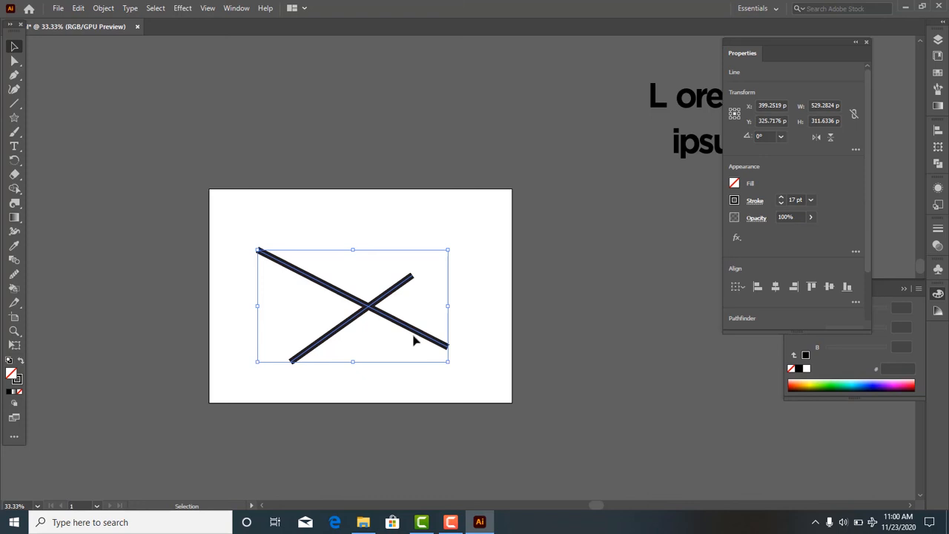
key("Delete")
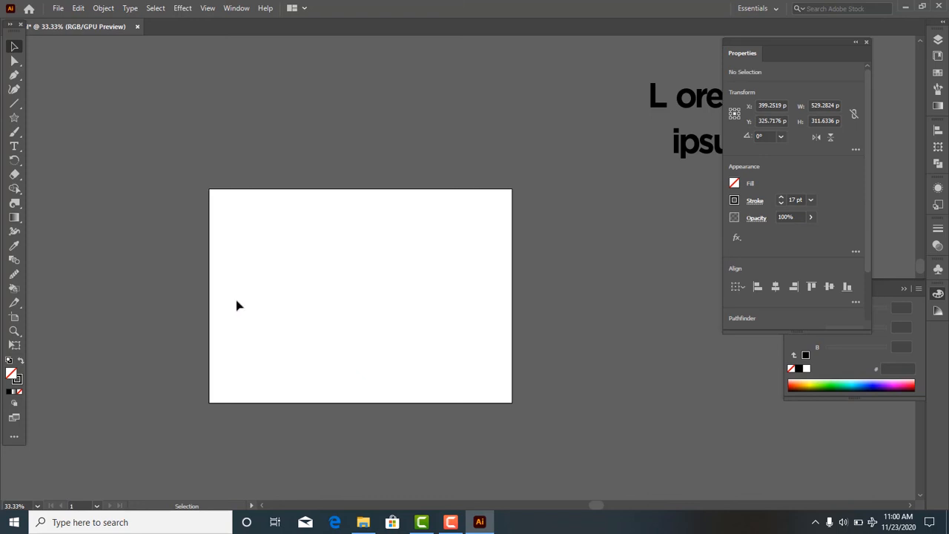
- Draw an arc about 350 × 135 px in the artboard's right half with the Arc tool and undo it
left_click_drag(14, 101, 59, 118)
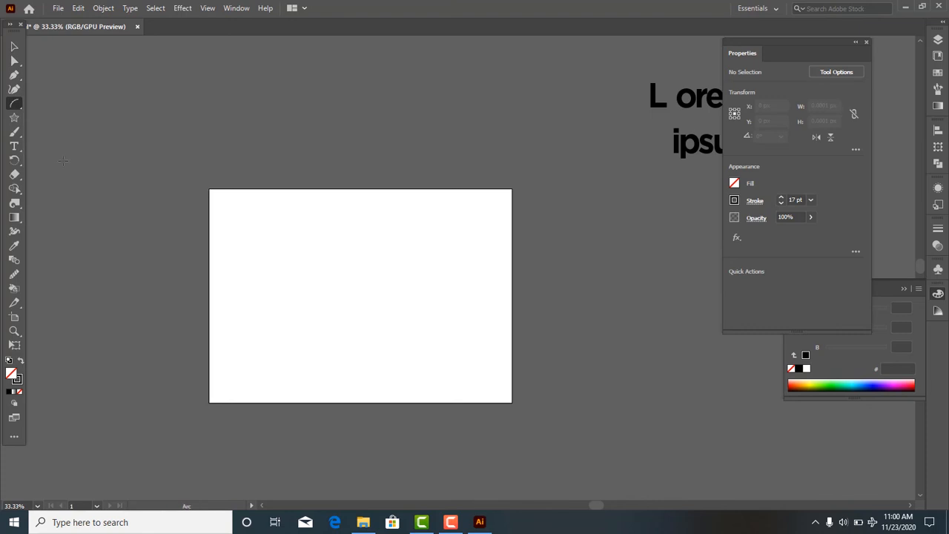
left_click(310, 289)
left_click(516, 327)
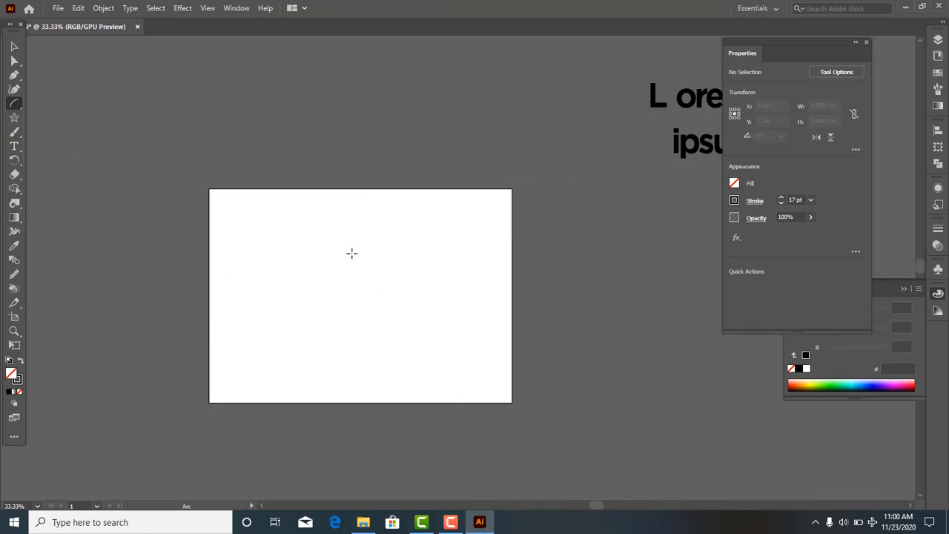
mouse_move(351, 252)
left_mouse_down()
mouse_move(440, 393)
mouse_move(476, 302)
left_mouse_up()
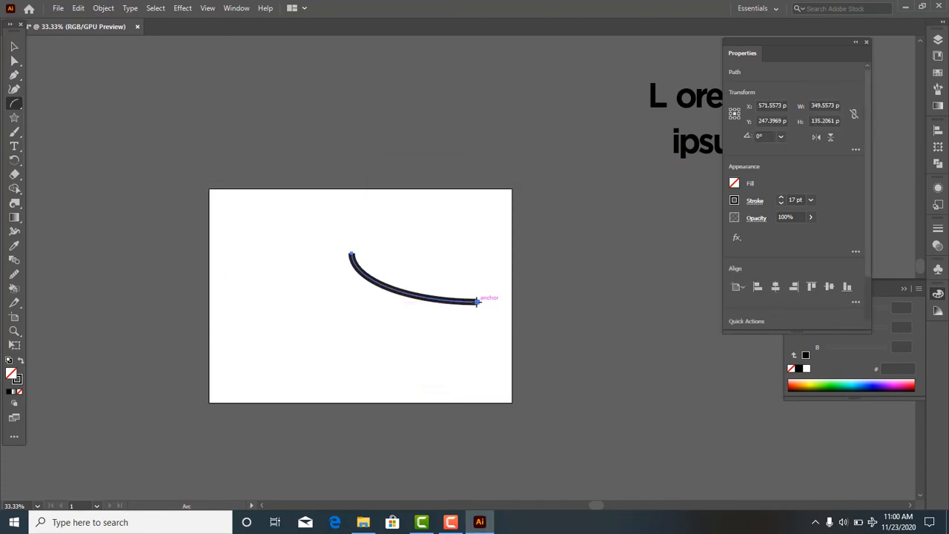
key("ctrl+z")
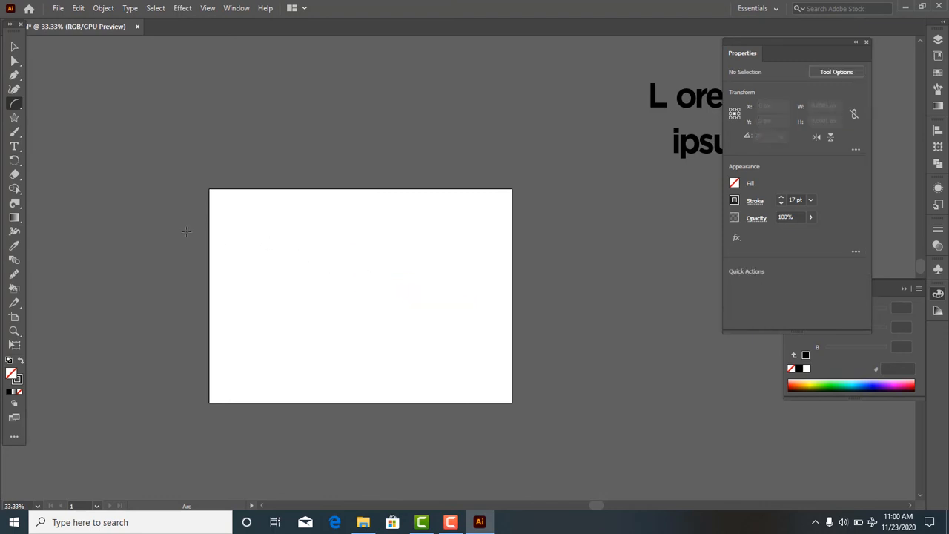
- Draw a five-pointed star about 362 × 366 px with the Star tool and add a 100-point star overlapping its right side
left_click(13, 122)
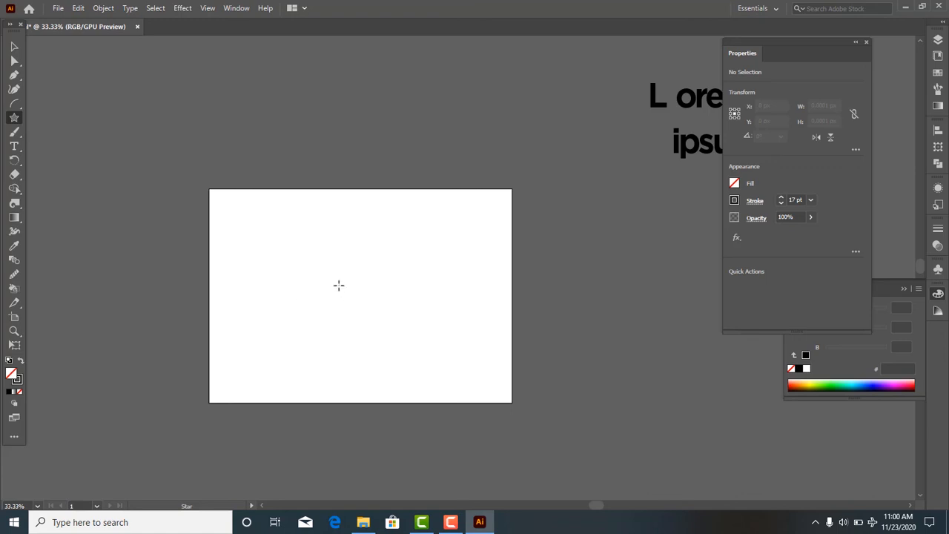
mouse_move(331, 277)
left_mouse_down()
mouse_move(399, 349)
mouse_move(383, 325)
left_mouse_up()
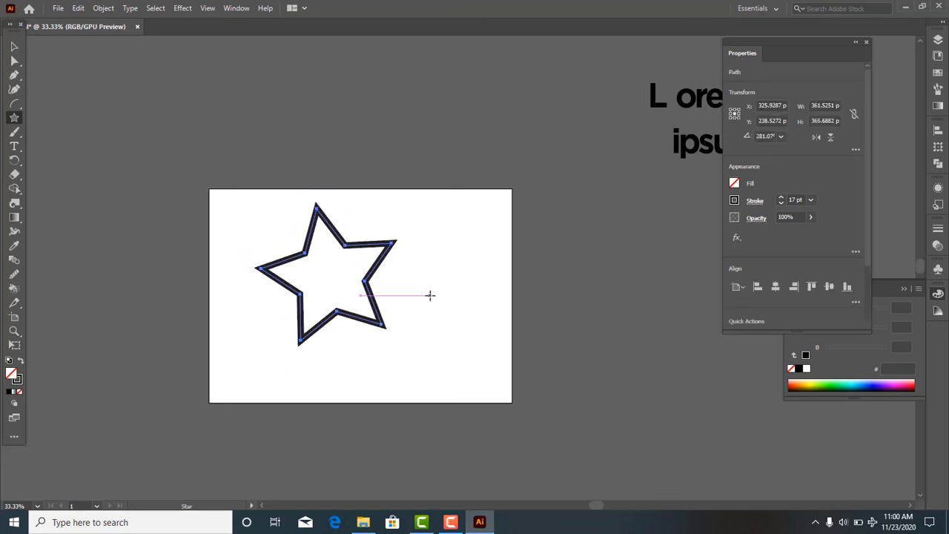
left_click(430, 295)
double_click(463, 269)
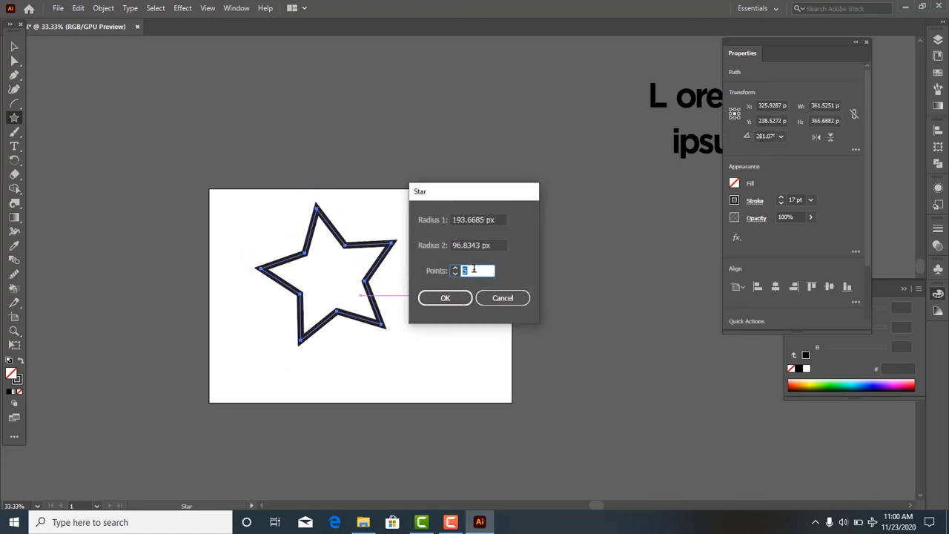
key("BackSpace")
type("100")
key("Return")
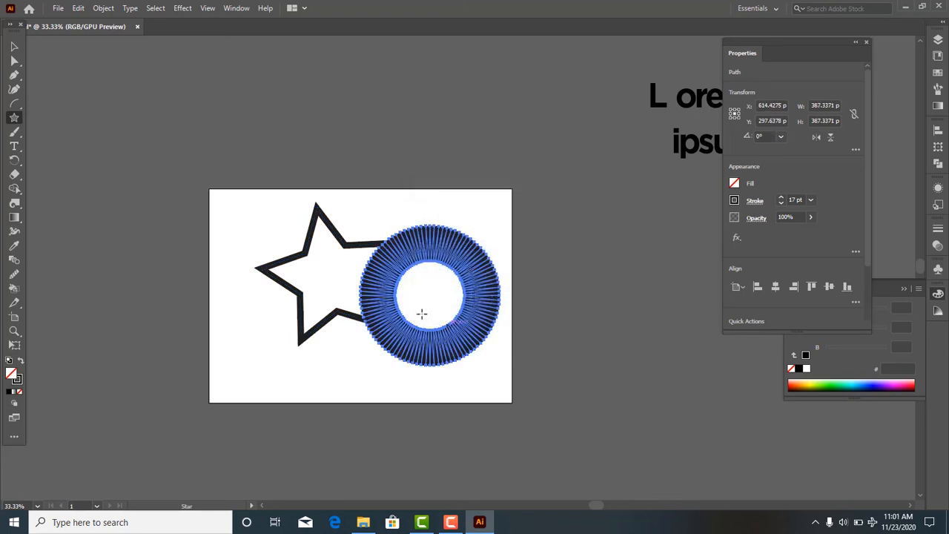
- Delete the five-pointed star and the 100-point star from the artboard
key("v")
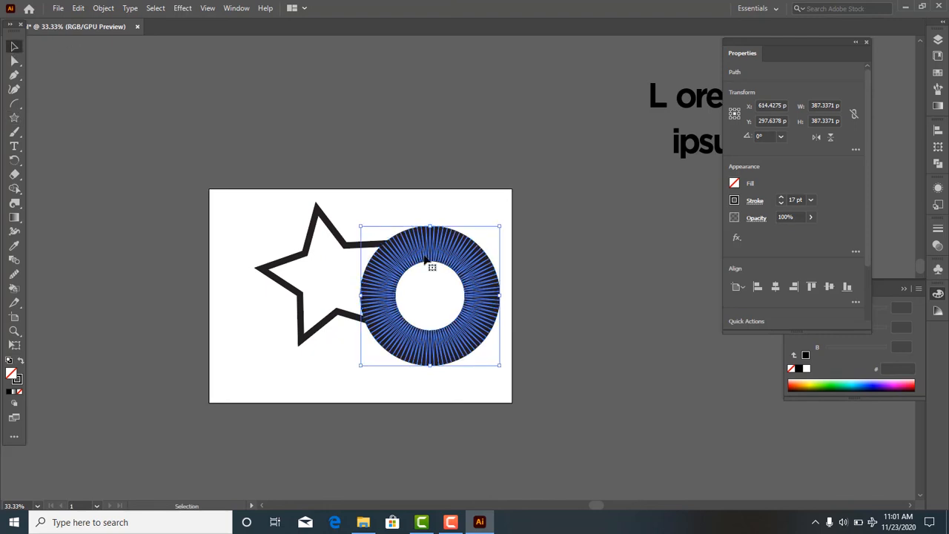
left_click(603, 259)
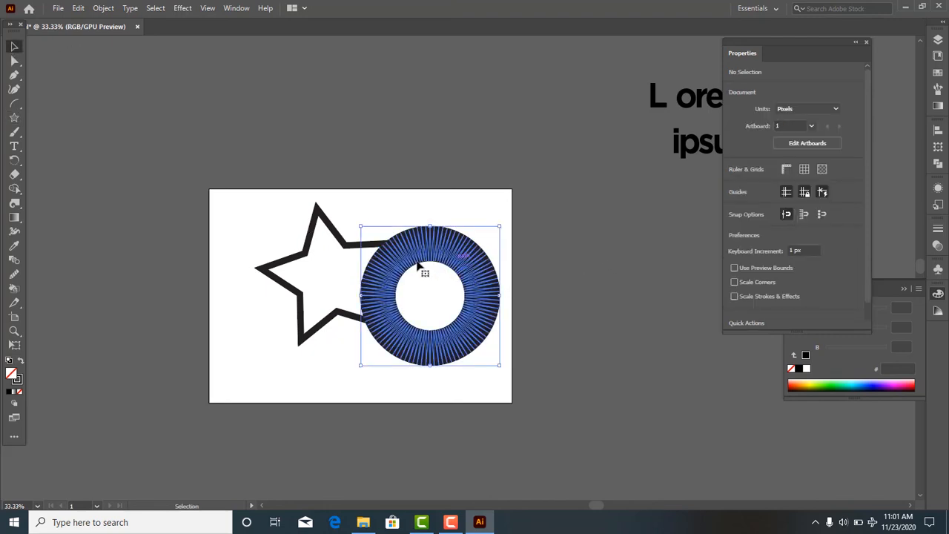
key("Delete")
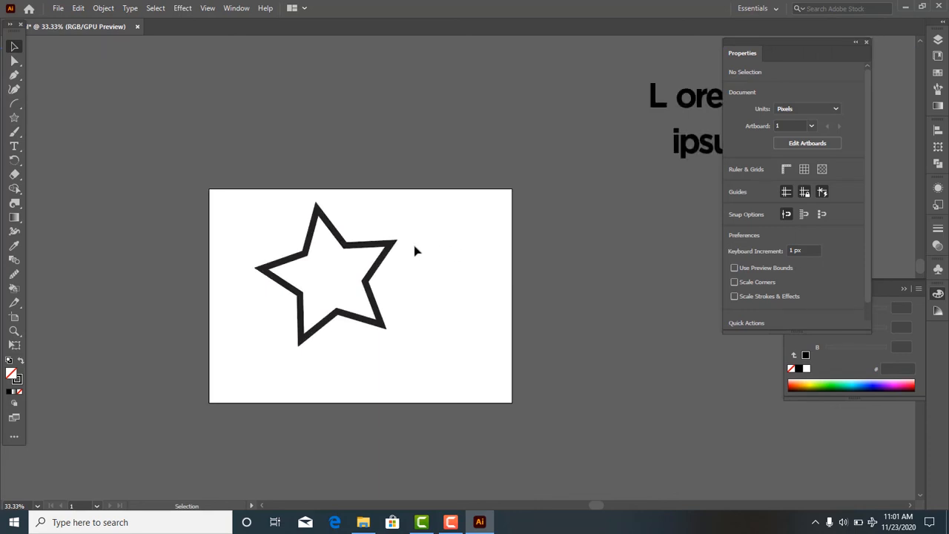
- Scribble looping freehand strokes across the artboard with the Paintbrush tool and undo all of them
left_click(18, 133)
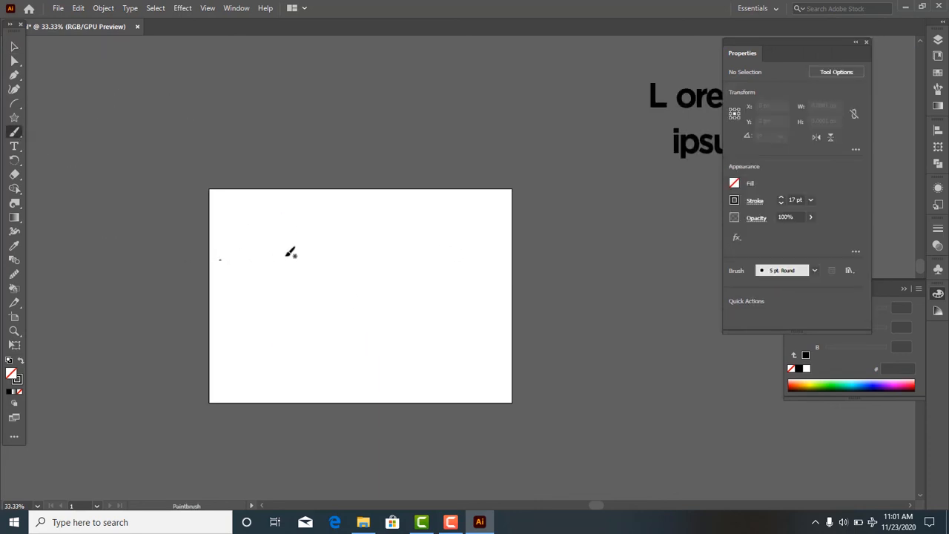
mouse_move(339, 312)
left_mouse_down()
mouse_move(473, 373)
mouse_move(400, 384)
mouse_move(313, 314)
mouse_move(387, 290)
mouse_move(224, 348)
left_mouse_up()
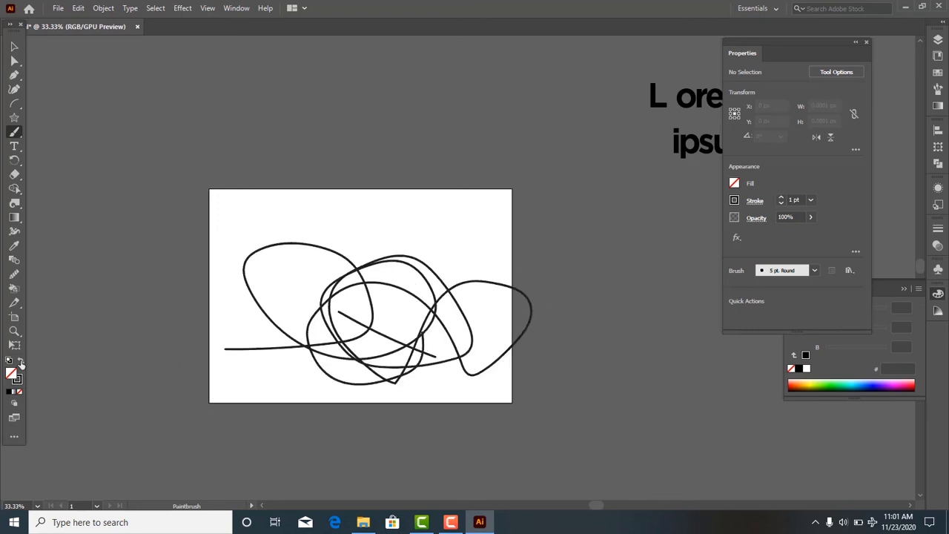
mouse_move(241, 304)
left_mouse_down()
mouse_move(223, 393)
mouse_move(347, 373)
mouse_move(239, 403)
mouse_move(308, 348)
left_mouse_up()
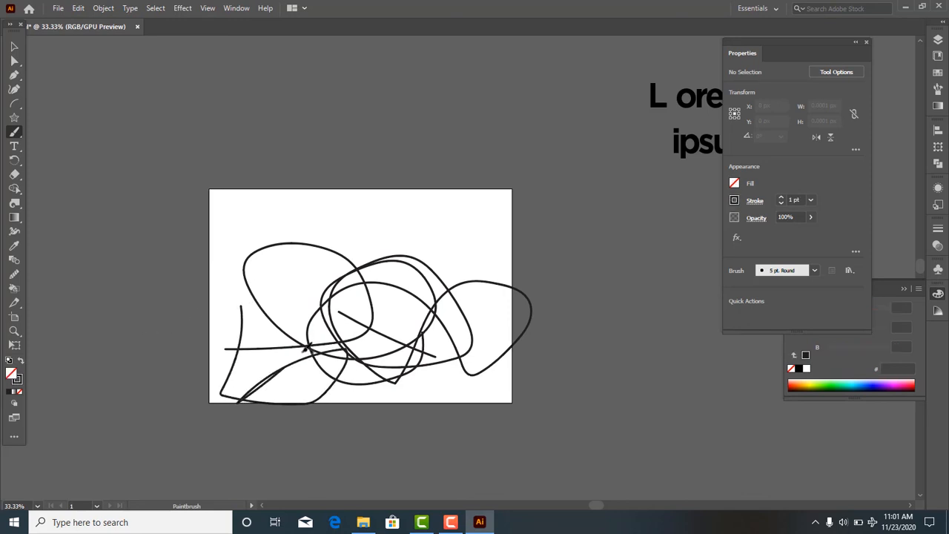
key("ctrl+z")
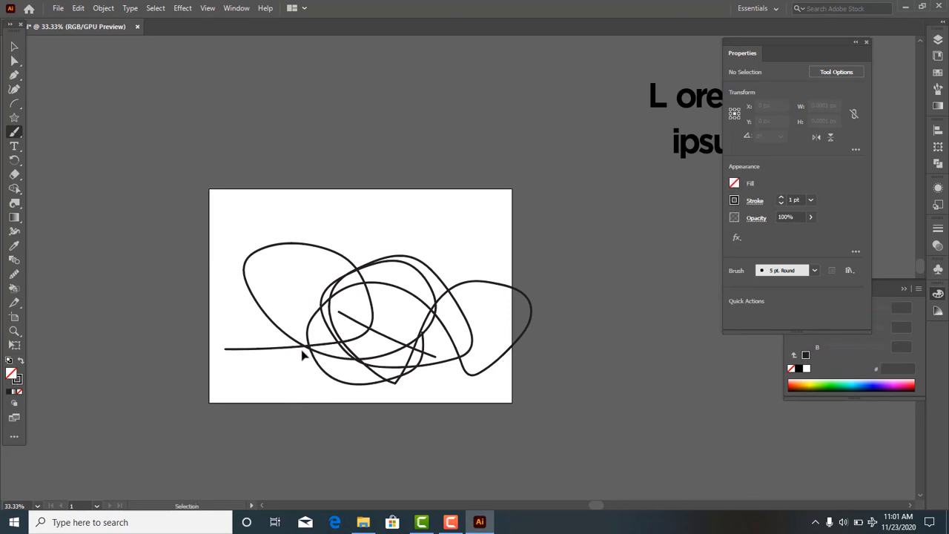
key("ctrl+z")
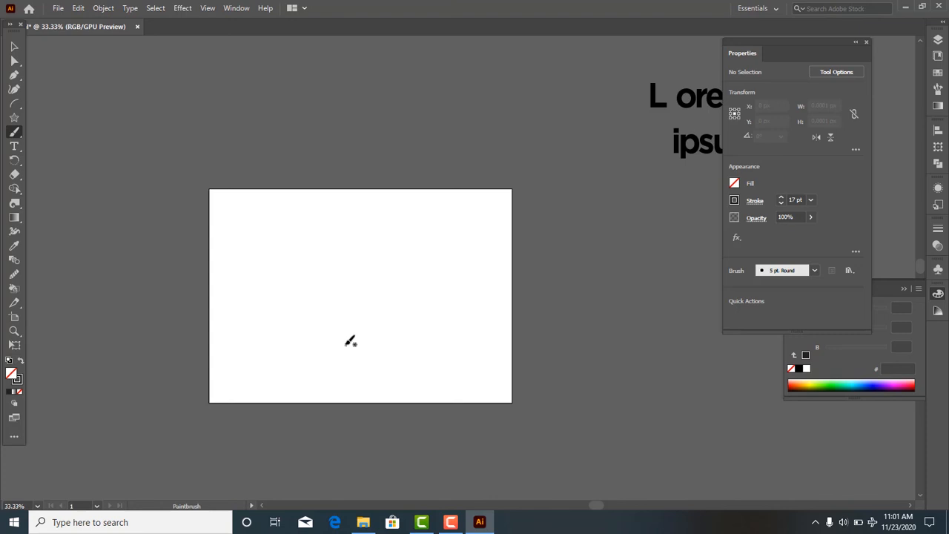
- Paint connected freehand looping strokes across the middle of the artboard using the 5 pt. Round brush
scroll(345, 344, "up", 2)
mouse_move(327, 134)
left_mouse_down()
mouse_move(278, 167)
mouse_move(236, 276)
left_mouse_up()
mouse_move(265, 338)
left_mouse_down()
mouse_move(393, 303)
mouse_move(235, 298)
mouse_move(212, 200)
mouse_move(364, 268)
mouse_move(441, 215)
mouse_move(403, 300)
mouse_move(466, 331)
mouse_move(502, 297)
left_mouse_up()
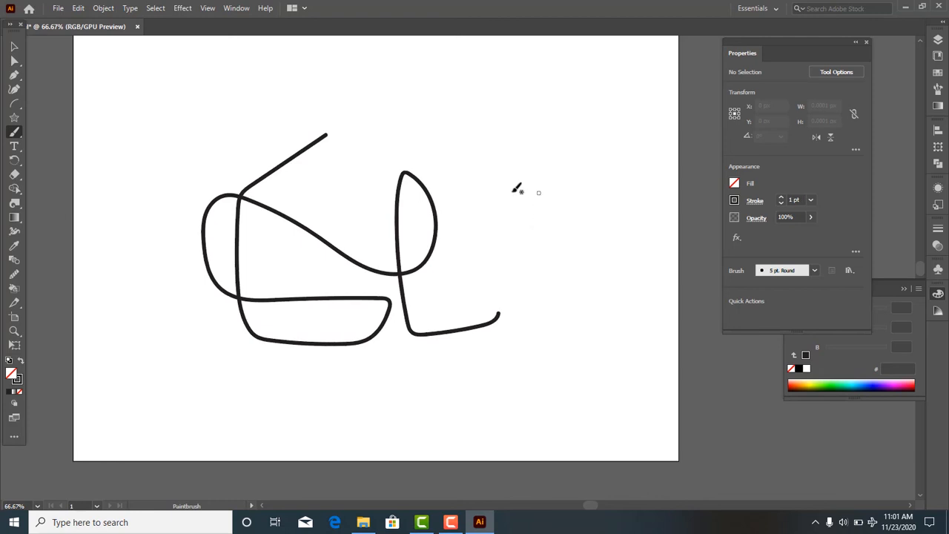
mouse_move(507, 194)
left_mouse_down()
mouse_move(507, 366)
mouse_move(462, 370)
mouse_move(454, 341)
mouse_move(491, 324)
mouse_move(501, 305)
mouse_move(454, 270)
mouse_move(451, 196)
mouse_move(410, 166)
left_mouse_up()
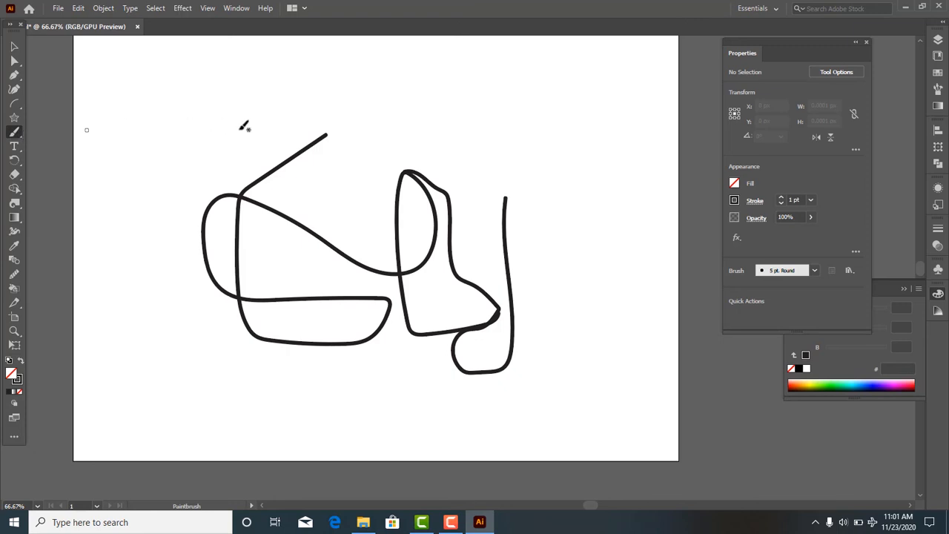
- Paint a closed, rounded triangular outline about 179 × 141 px in the artboard's upper right with joined brush strokes
left_click(449, 127)
mouse_move(464, 171)
left_mouse_down()
mouse_move(488, 202)
mouse_move(571, 118)
left_mouse_up()
left_click_drag(471, 97, 445, 103)
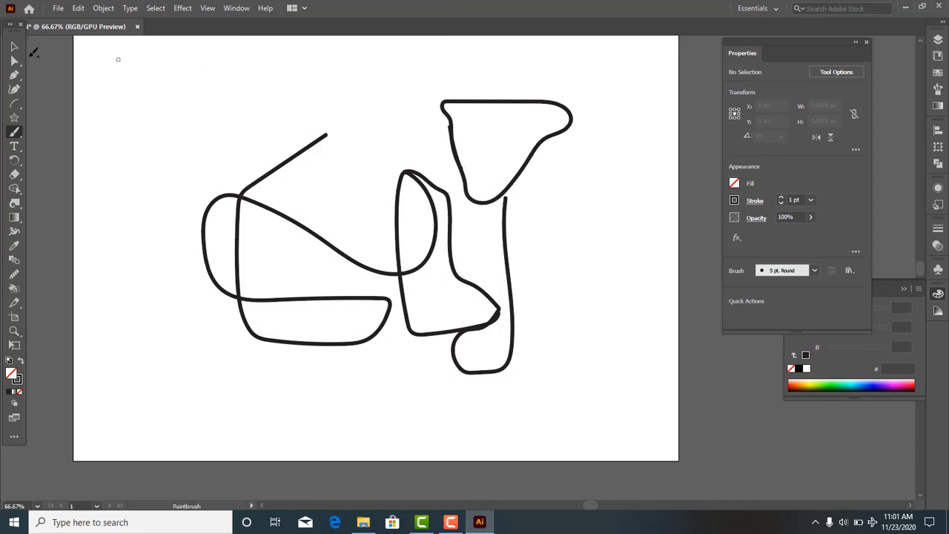
- Move the closed triangular brush shape slightly up and to the right, and fill it with red (ed1c24)
left_click(16, 47)
left_click_drag(462, 102, 476, 78)
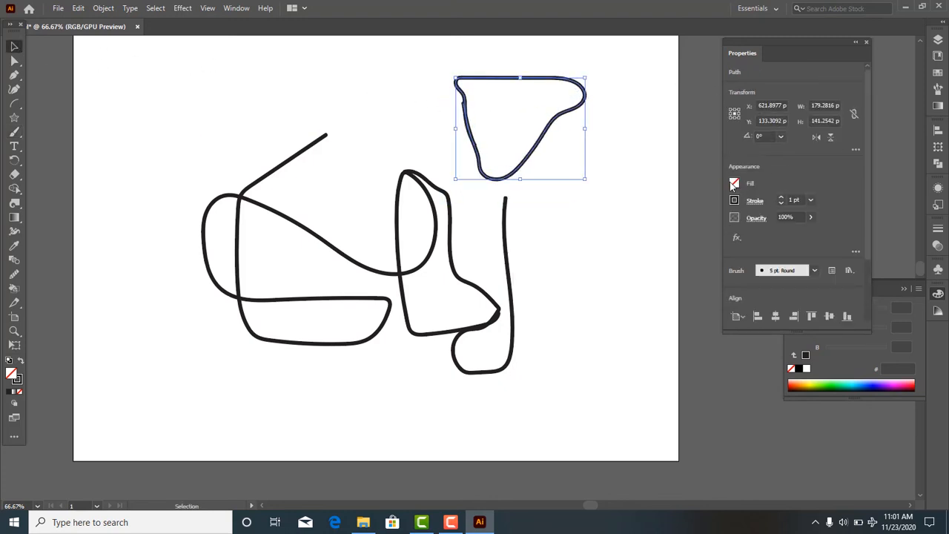
left_click(734, 184)
left_click(638, 225)
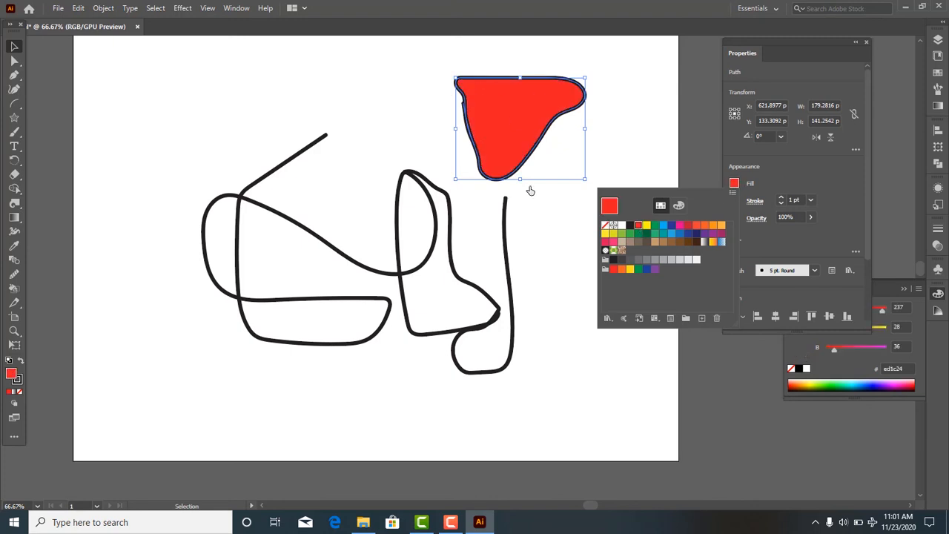
left_click(530, 234)
left_click(528, 233)
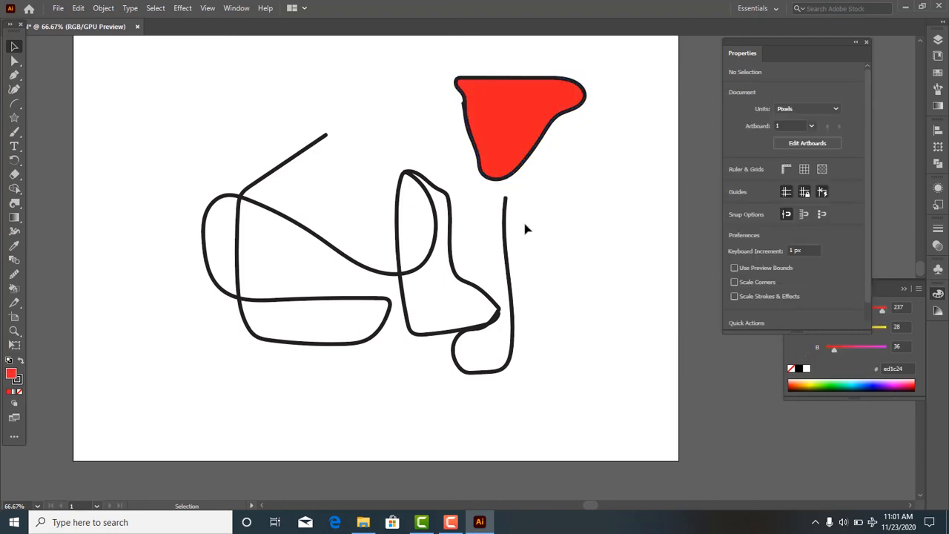
- Delete the red-filled shape and all remaining brush strokes from the artboard
left_click(508, 170)
key("Delete")
left_click_drag(229, 138, 492, 360)
key("Delete")
- Activate the Paintbrush tool over the emptied artboard
left_click(13, 135)
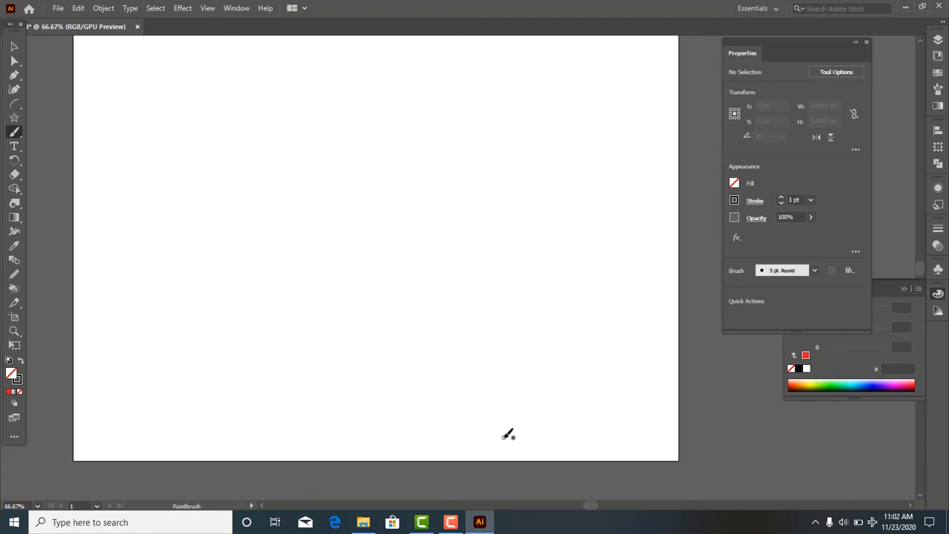
scroll(489, 454, "up", 1)
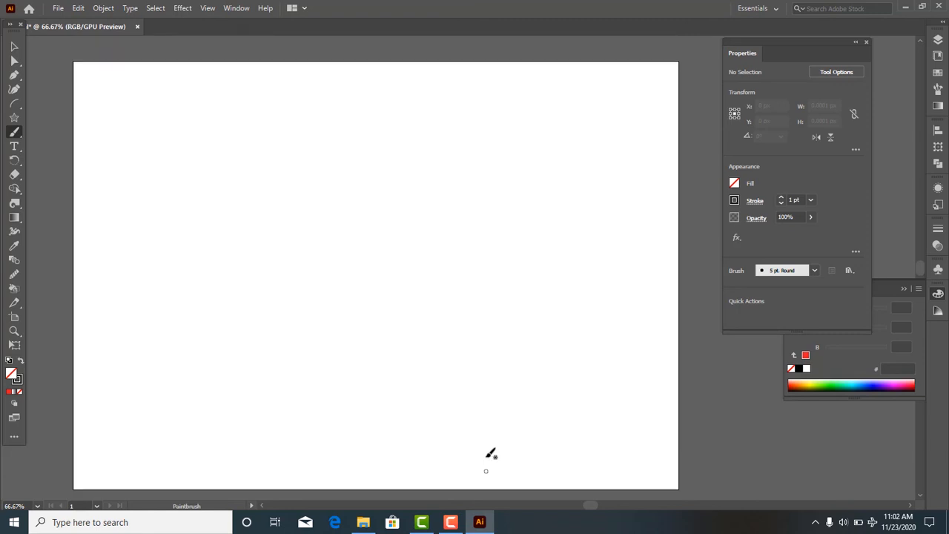
scroll(490, 454, "down", 1)
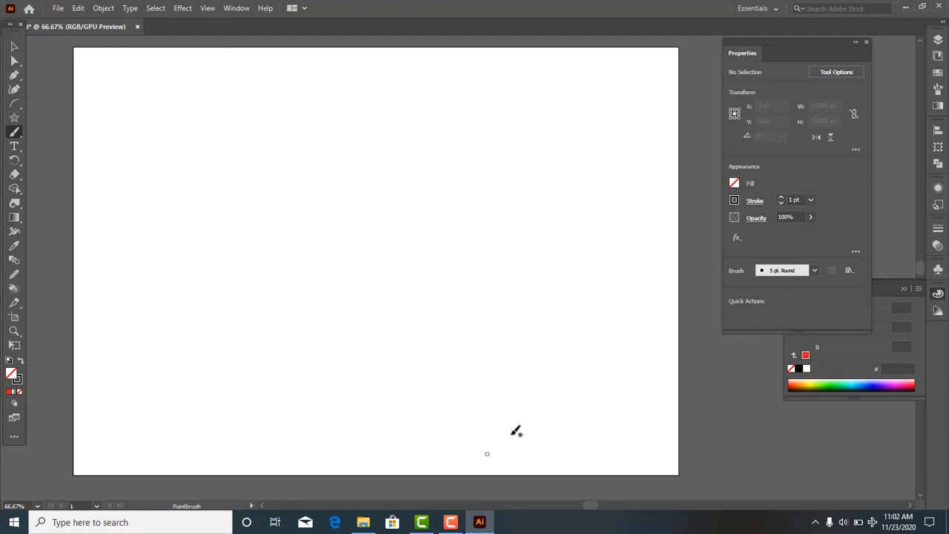